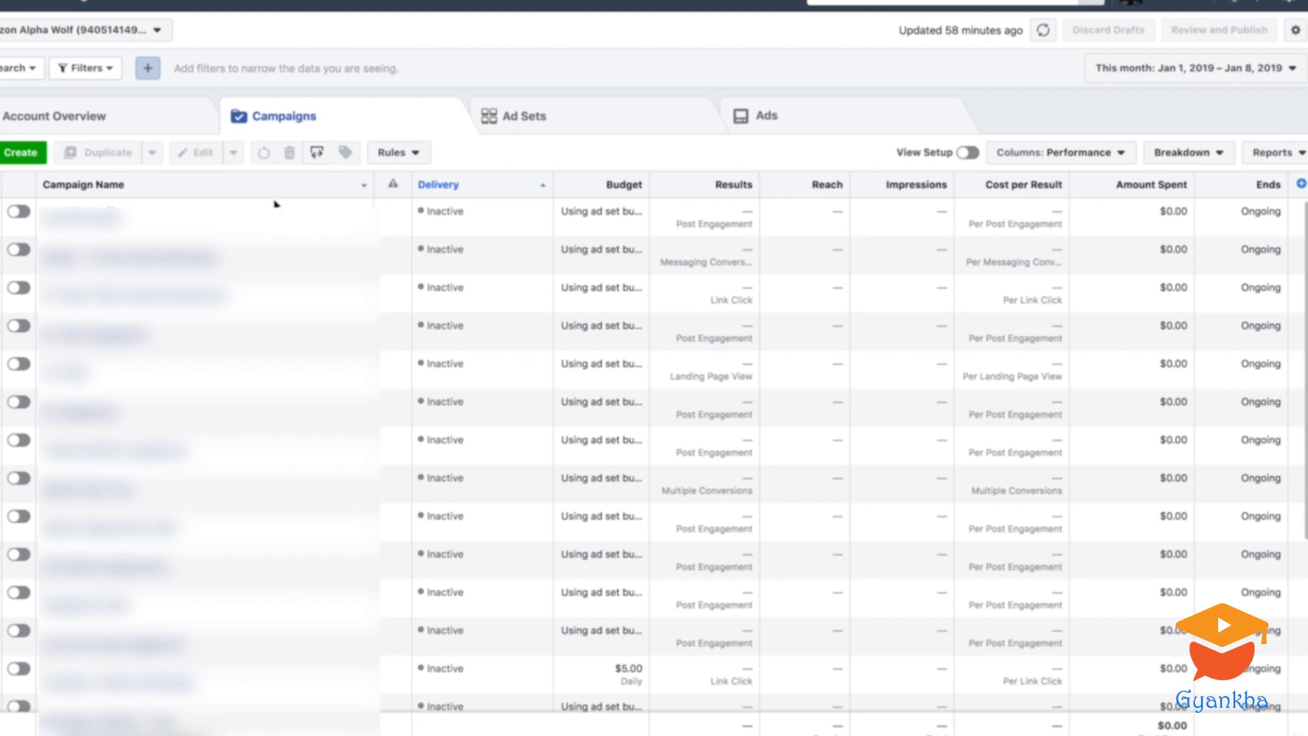
Start a new campaign from scratch instead of the saved draft, with Traffic as the marketing objective.
{"action": "left_click", "coordinate": [19, 153]}
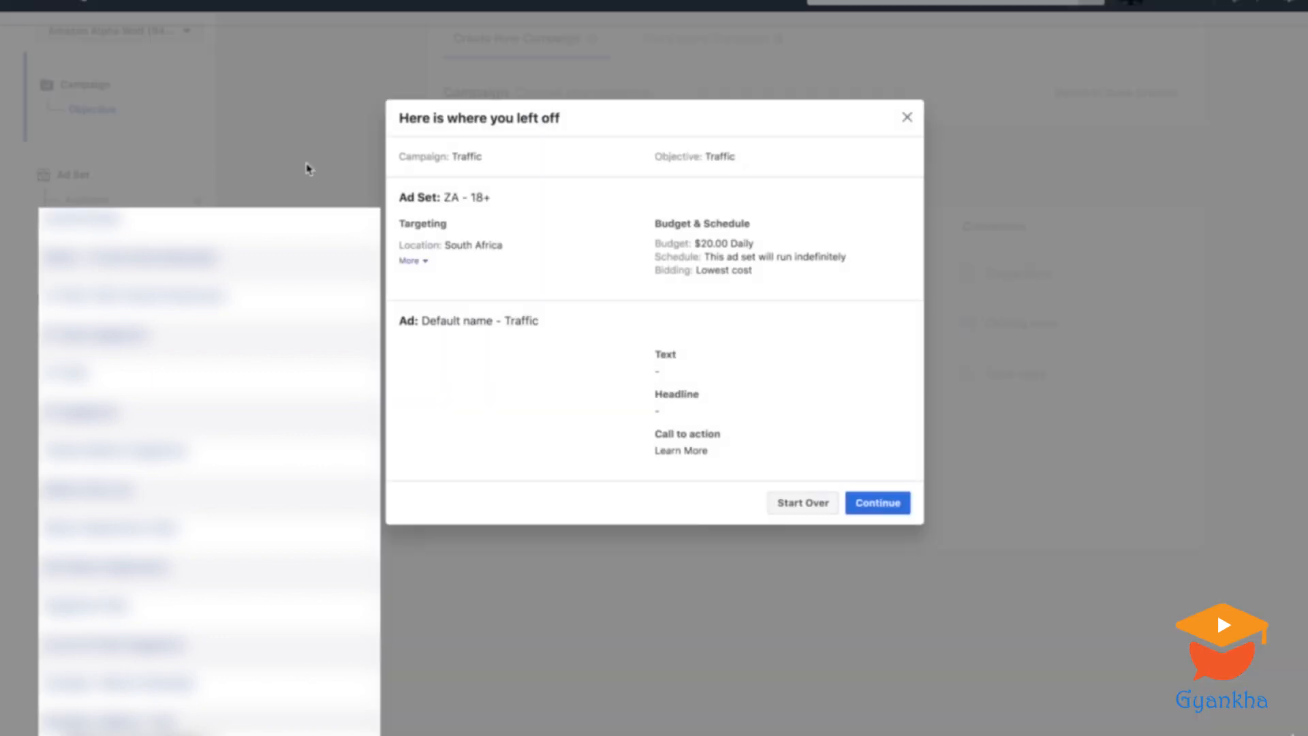
{"action": "left_click", "coordinate": [797, 502]}
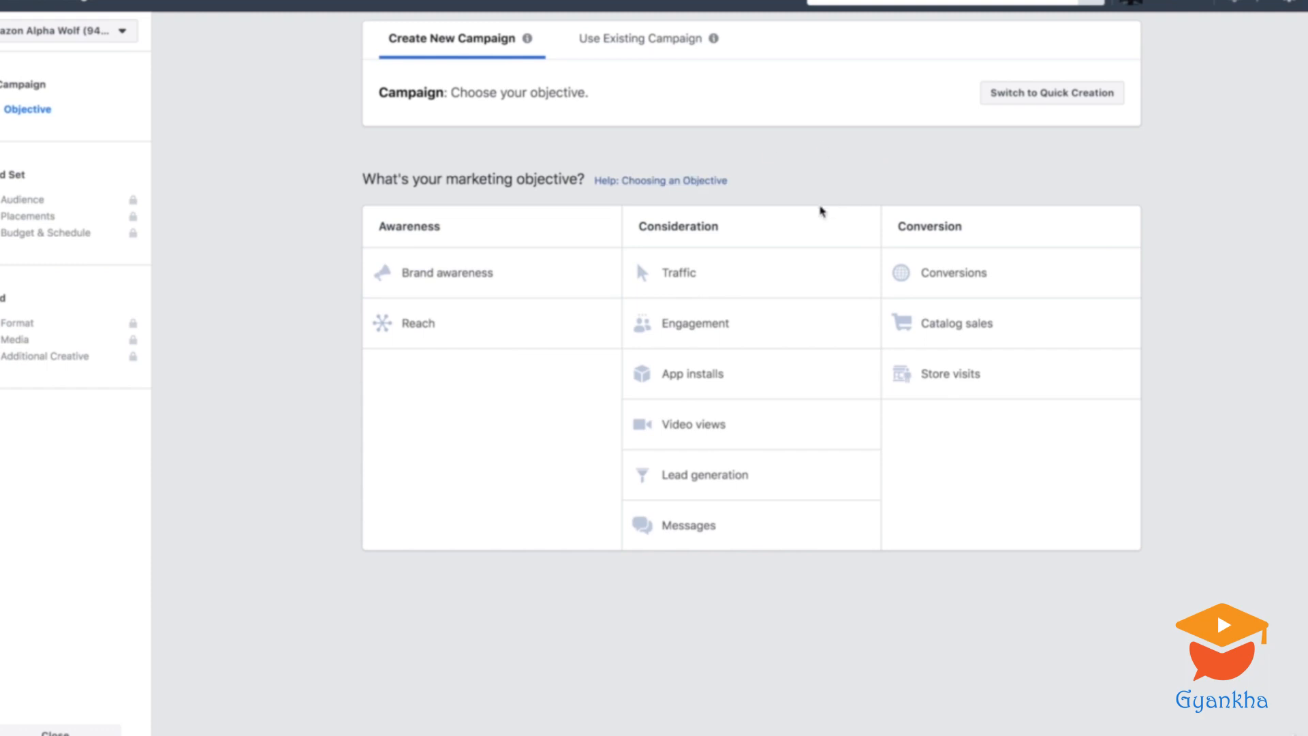
{"action": "left_click", "coordinate": [751, 280]}
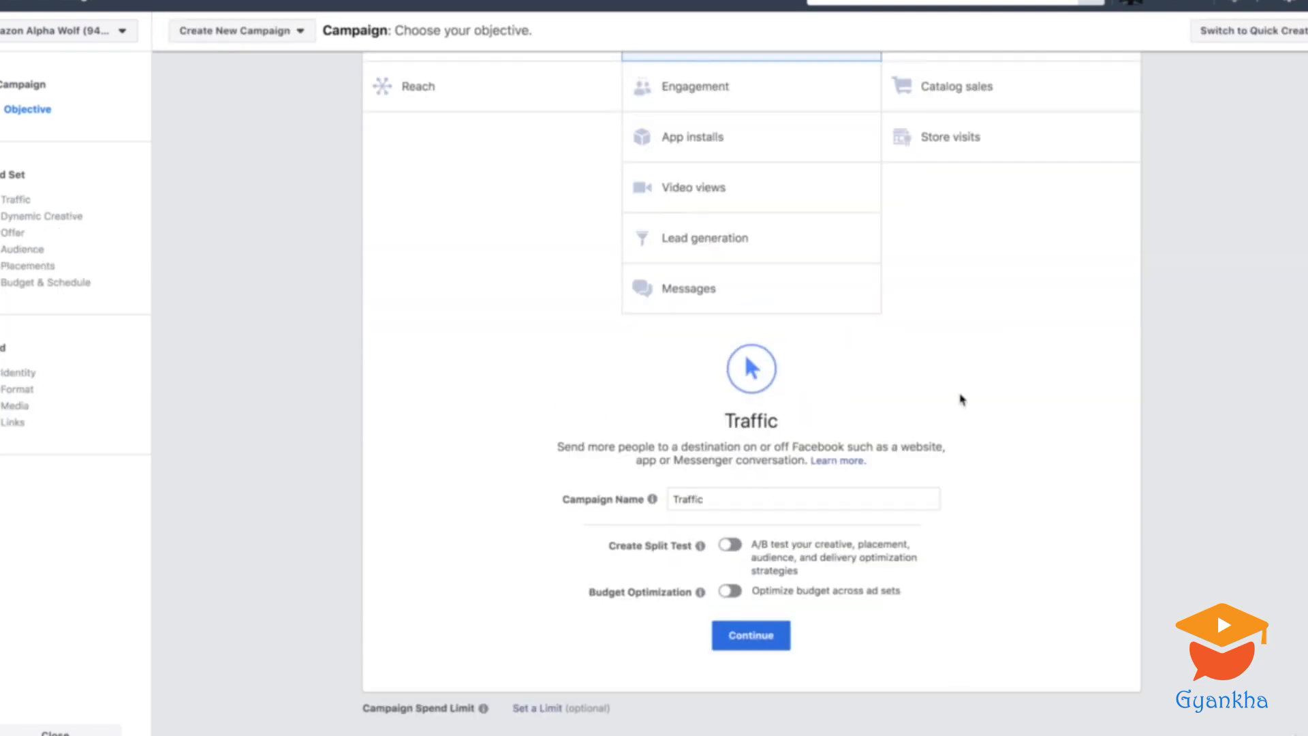
Name the campaign "COFFEE COMPANY INSTAGRAM AD" and dismiss the budget optimization tip.
{"action": "scroll", "coordinate": [1009, 407], "scroll_direction": "up", "scroll_amount": 2}
{"action": "scroll", "coordinate": [1009, 407], "scroll_direction": "down", "scroll_amount": 2}
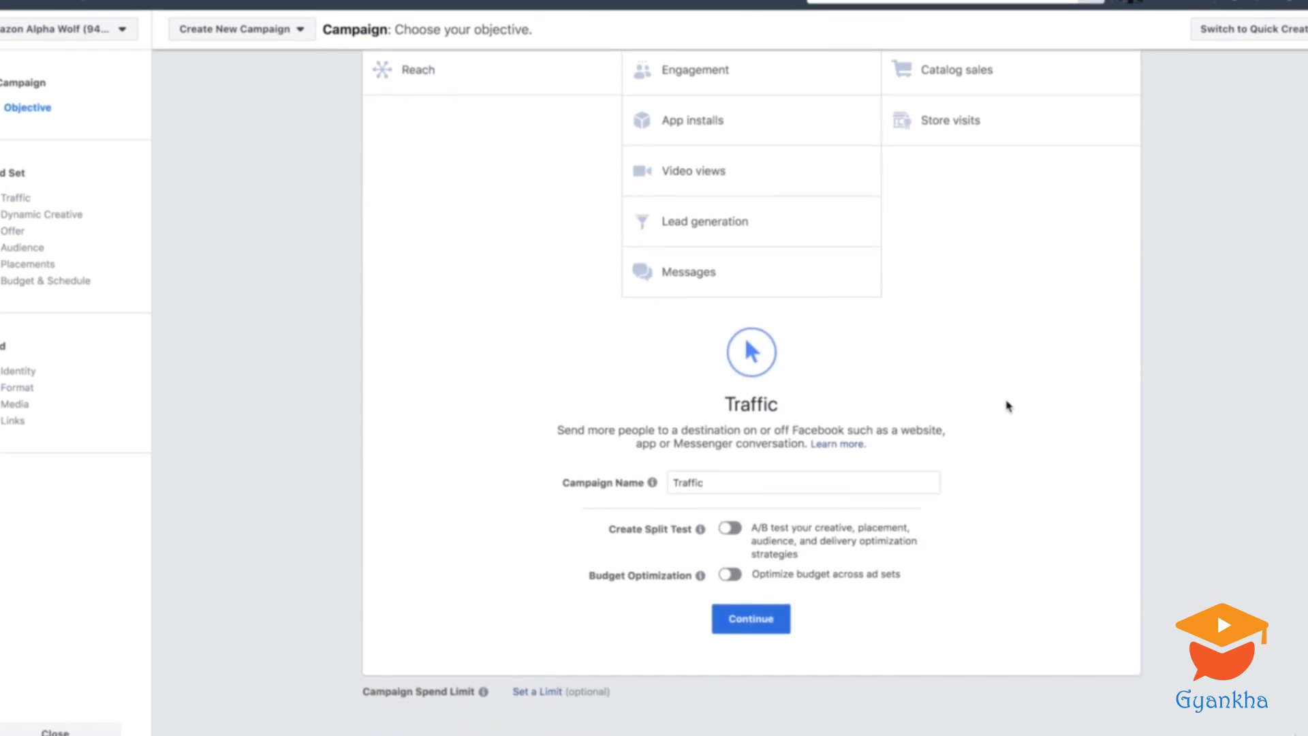
{"action": "double_click", "coordinate": [721, 482]}
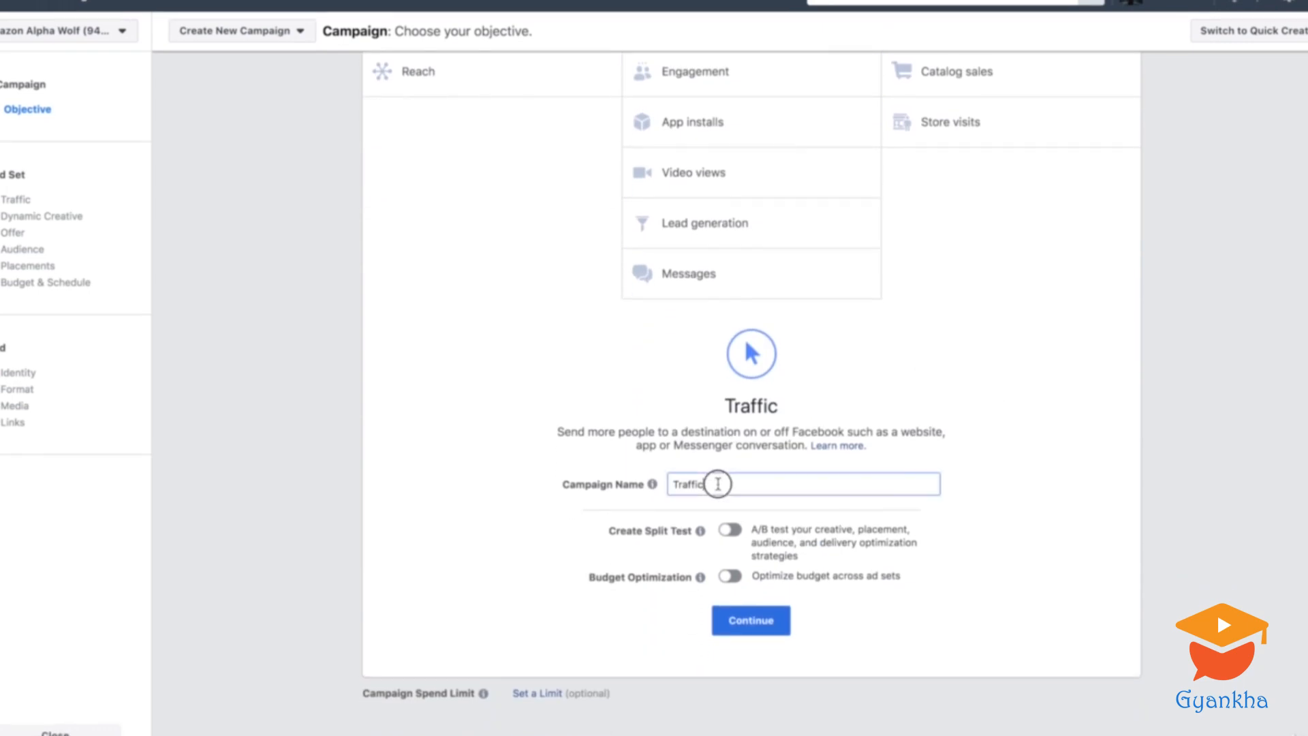
{"action": "type", "text": "Ca"}
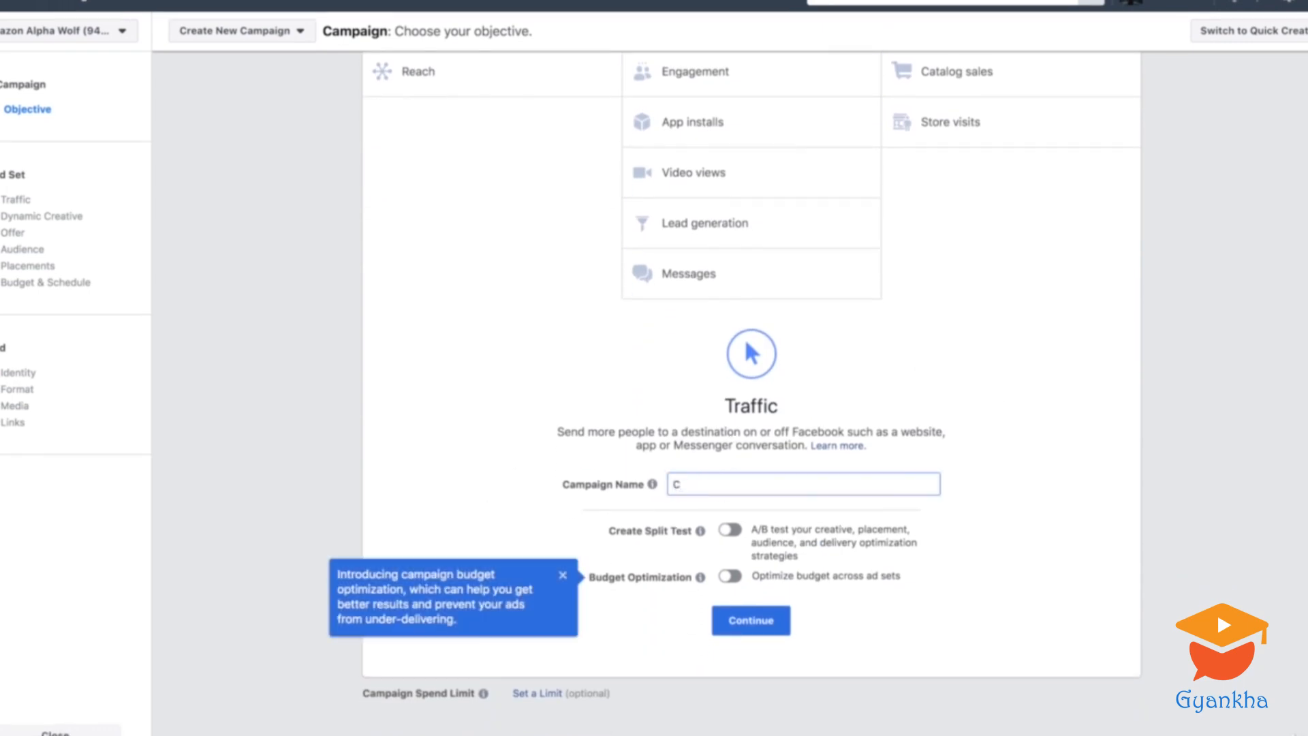
{"action": "key", "text": "BackSpace"}
{"action": "type", "text": "O"}
{"action": "key", "text": "BackSpace"}
{"action": "type", "text": "OFFEE COMPANY INSTAGRAM AD"}
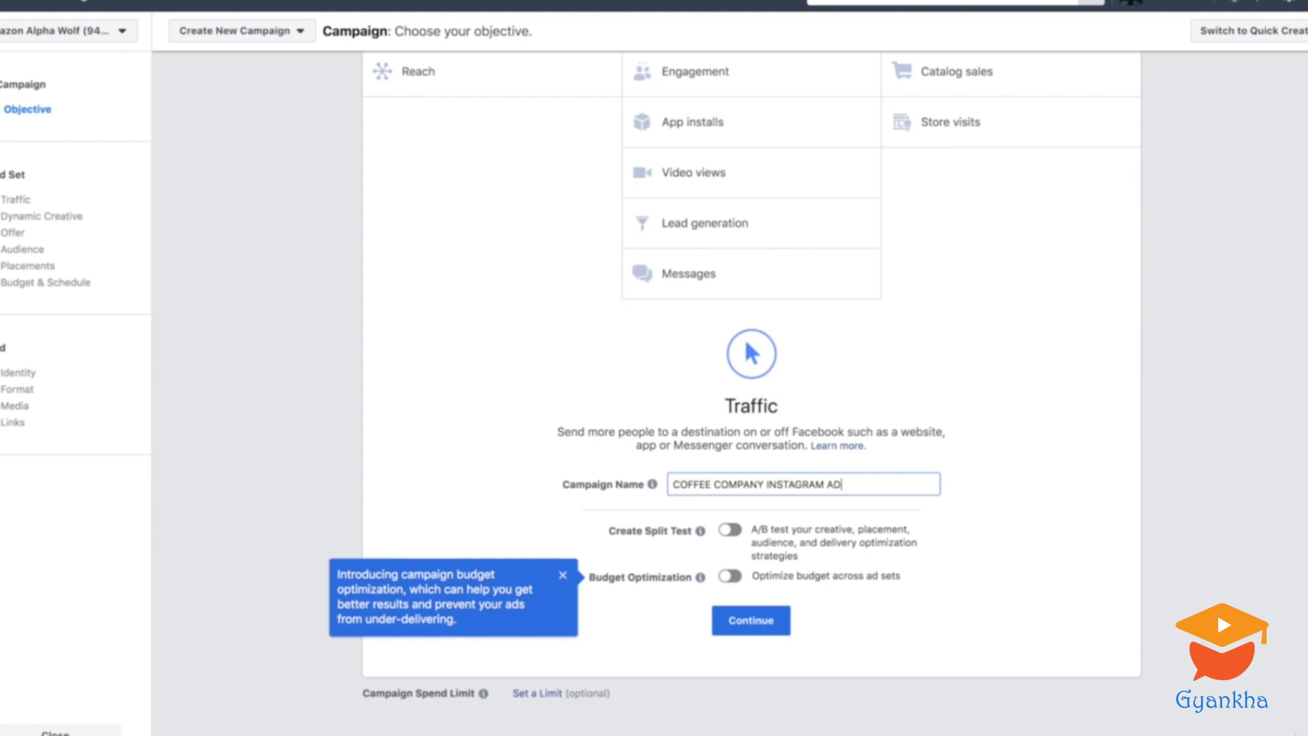
{"action": "left_click", "coordinate": [563, 575]}
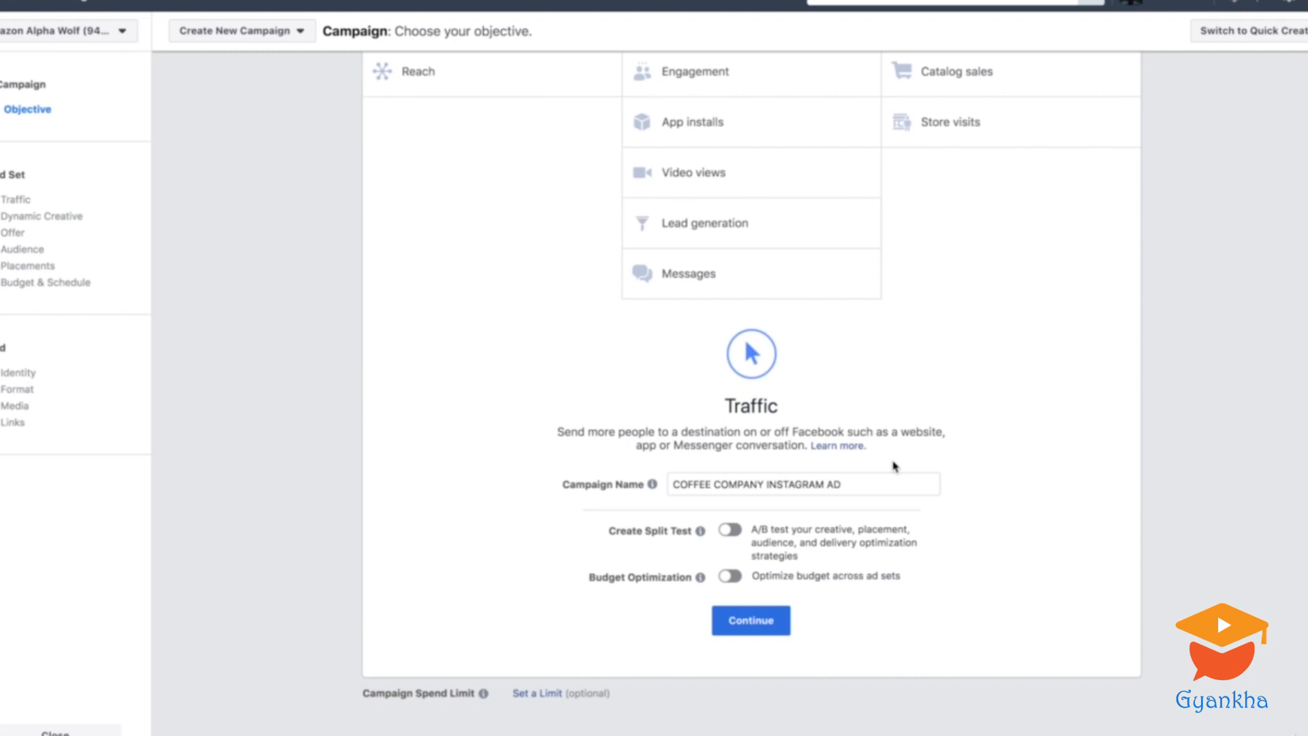
Append "DEMO" to the campaign name and continue to the ad set setup.
{"action": "left_click", "coordinate": [873, 484]}
{"action": "type", "text": "DEMO"}
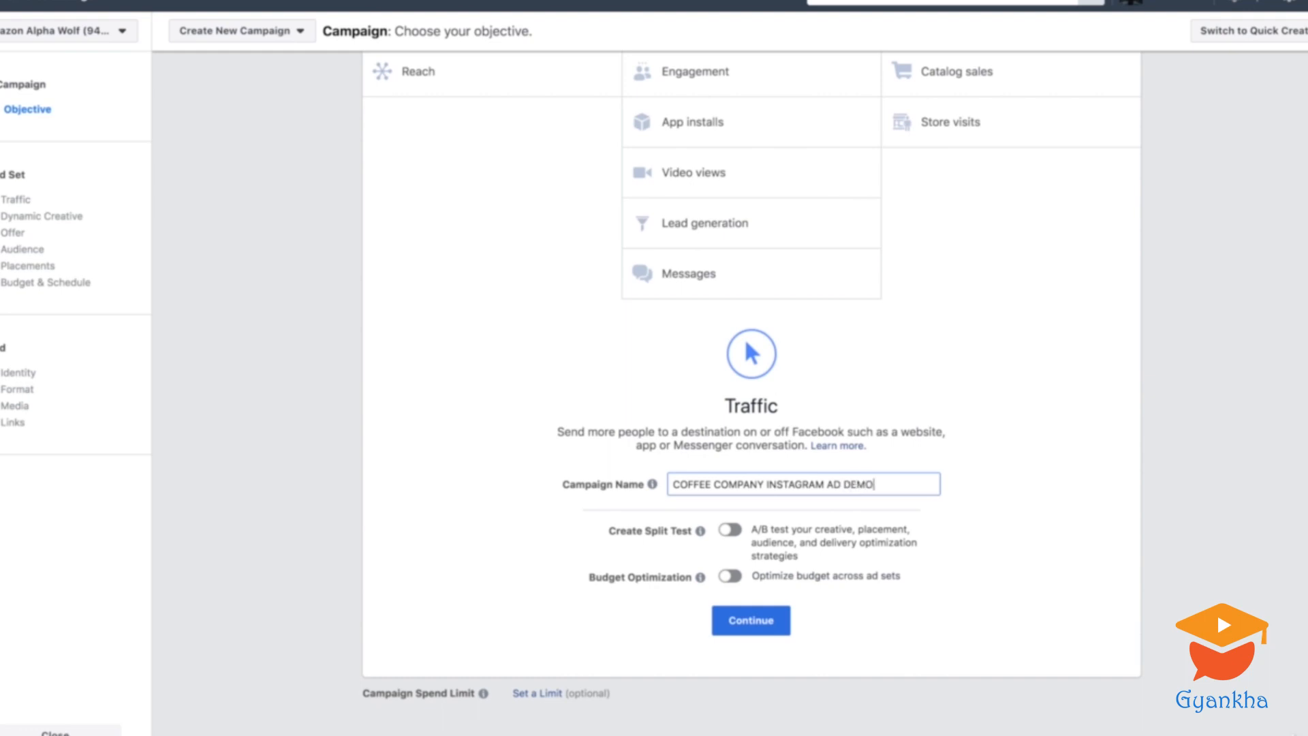
{"action": "left_click", "coordinate": [969, 500]}
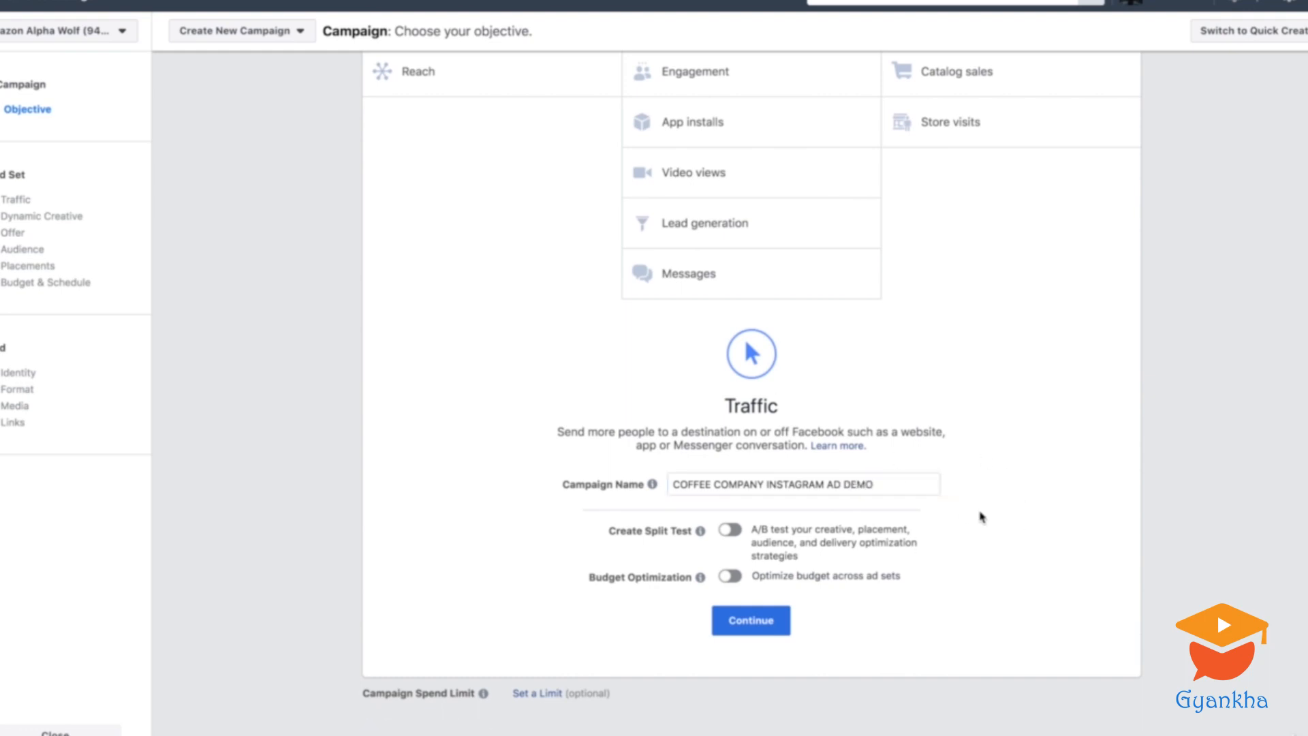
{"action": "left_click", "coordinate": [886, 482]}
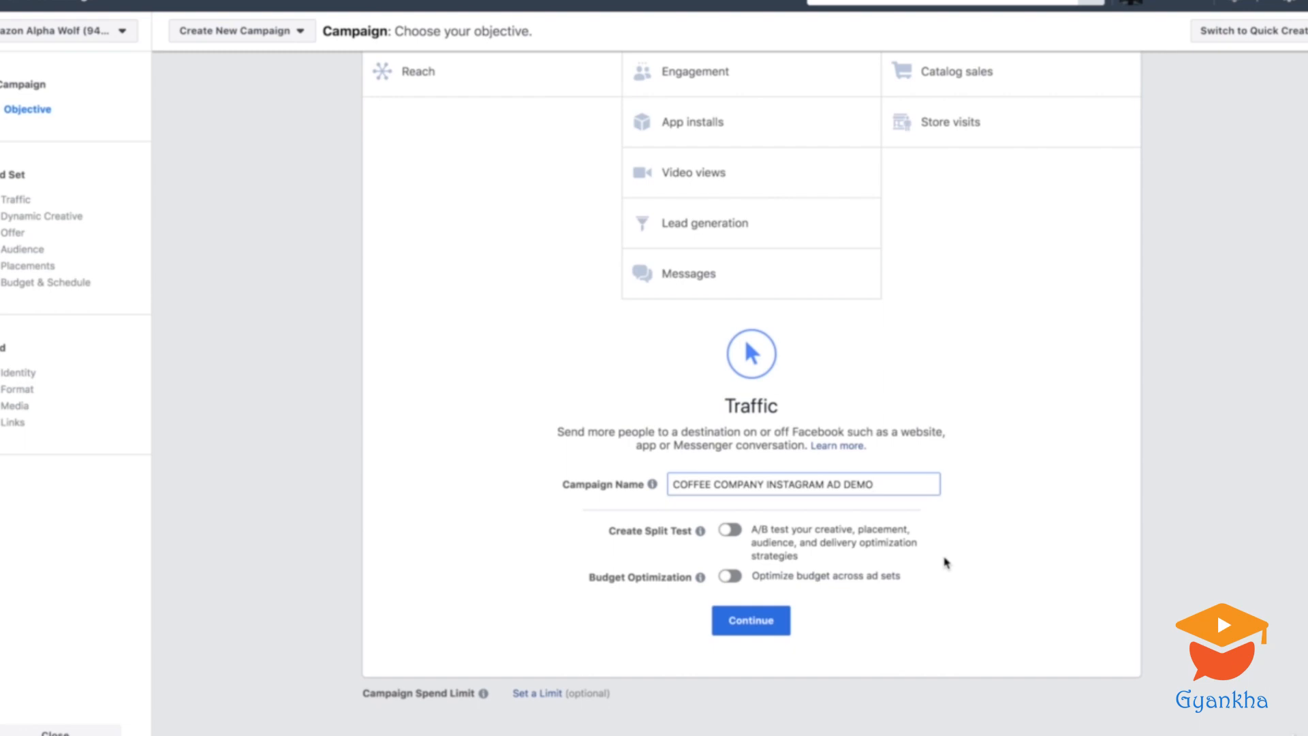
{"action": "left_click", "coordinate": [754, 625]}
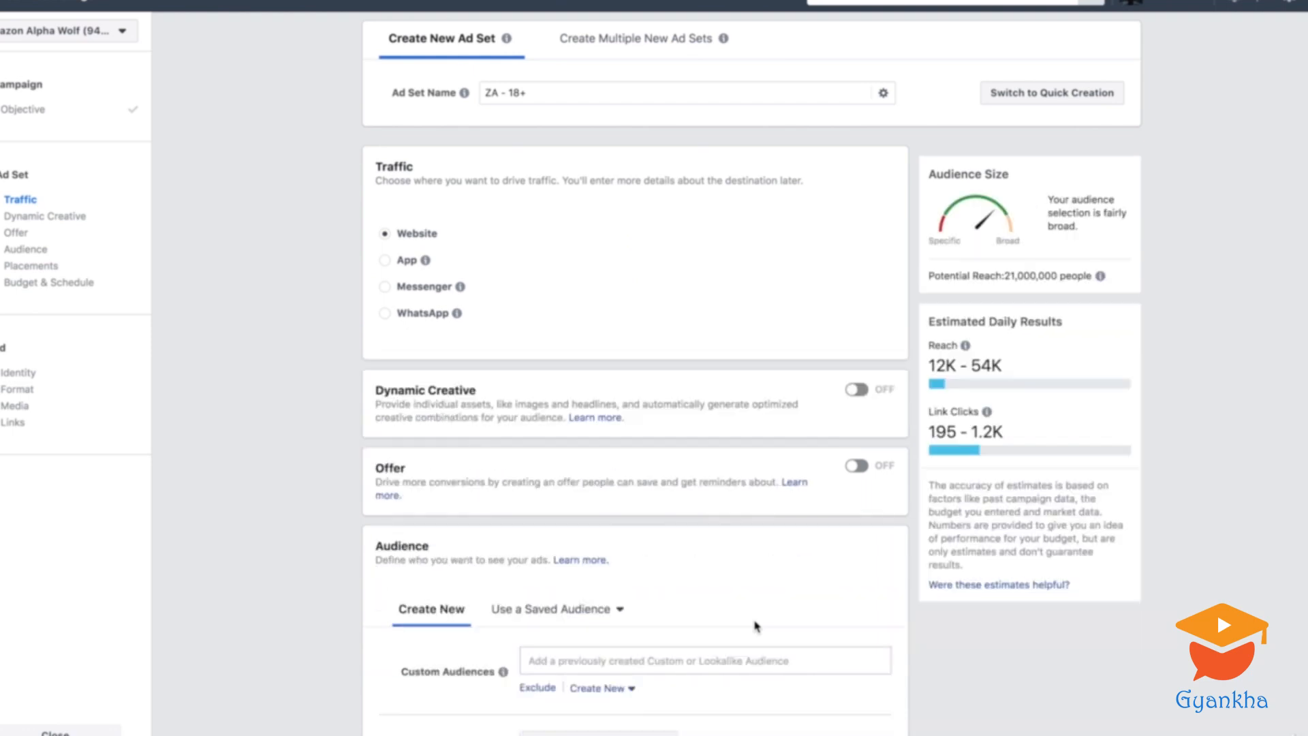
Look through the ad set's name, traffic, audience and placement settings, and dismiss the WhatsApp ads tip.
{"action": "mouse_move", "coordinate": [1106, 443]}
{"action": "scroll", "coordinate": [1203, 394], "scroll_direction": "down", "scroll_amount": 3}
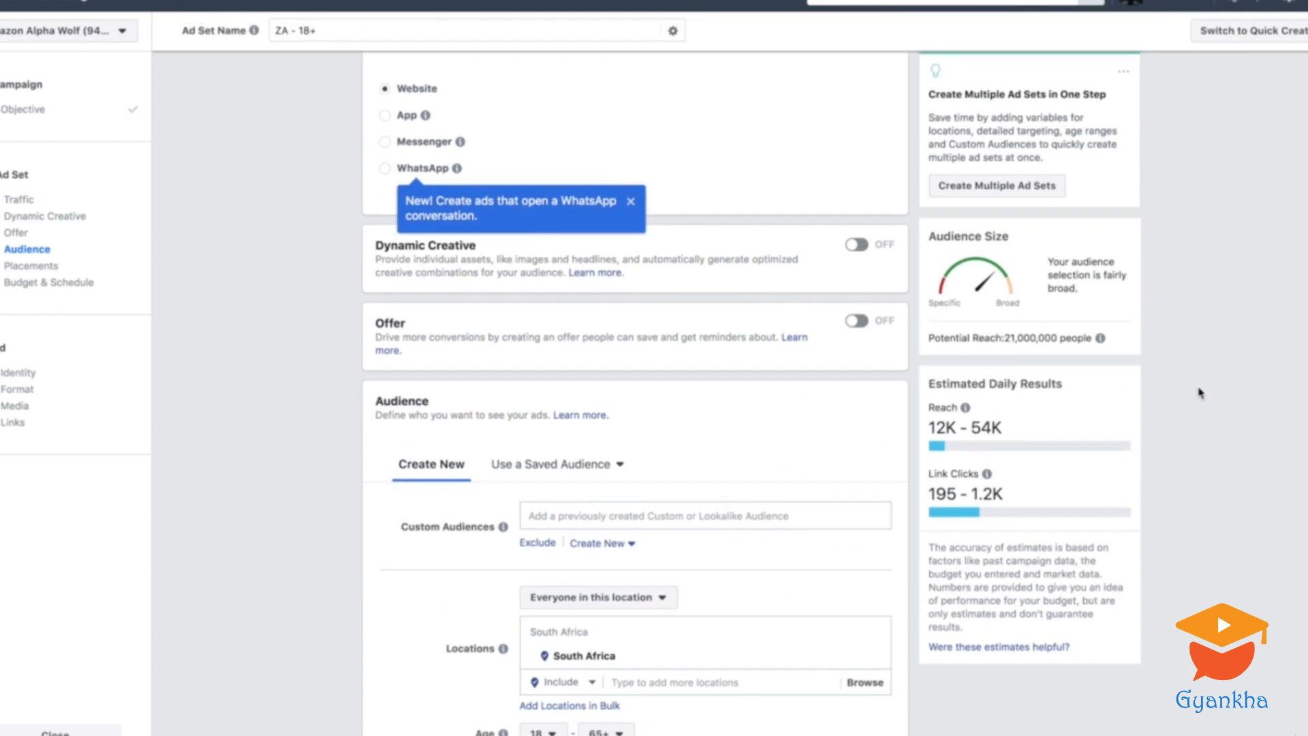
{"action": "scroll", "coordinate": [1201, 393], "scroll_direction": "down", "scroll_amount": 10}
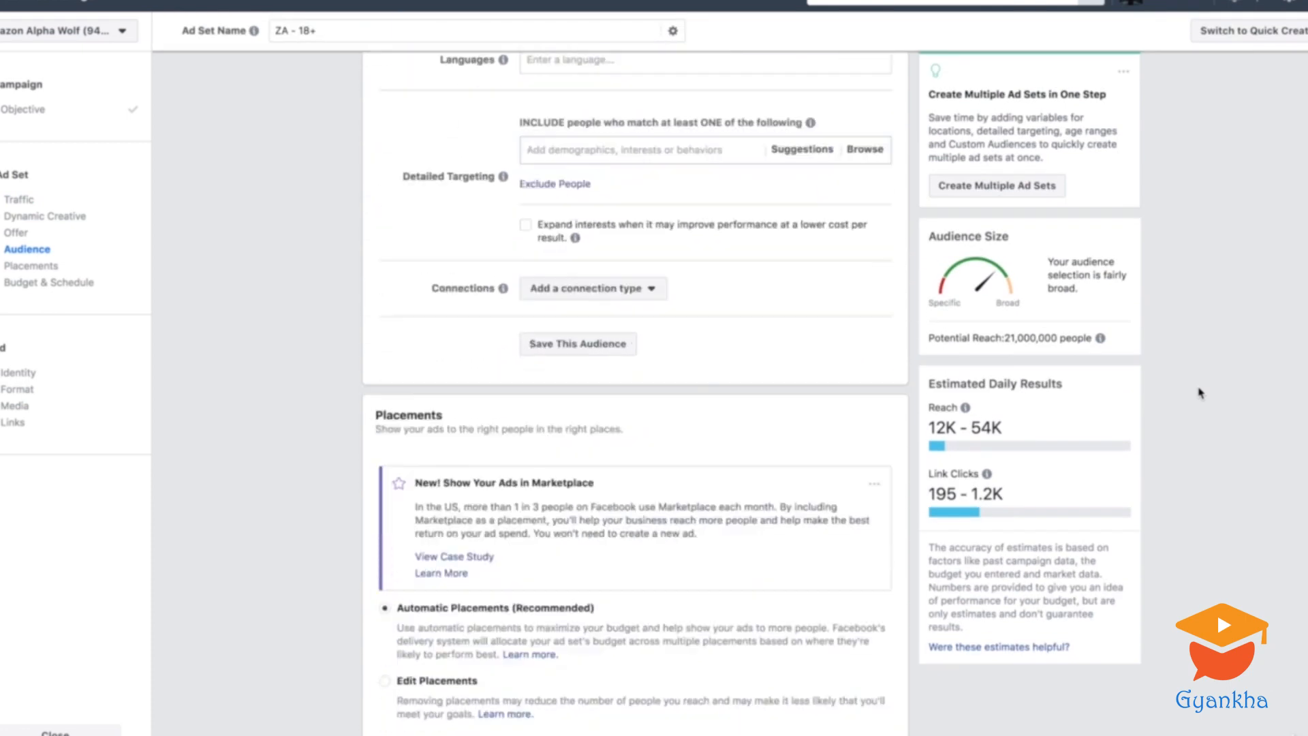
{"action": "scroll", "coordinate": [1201, 393], "scroll_direction": "up", "scroll_amount": 12}
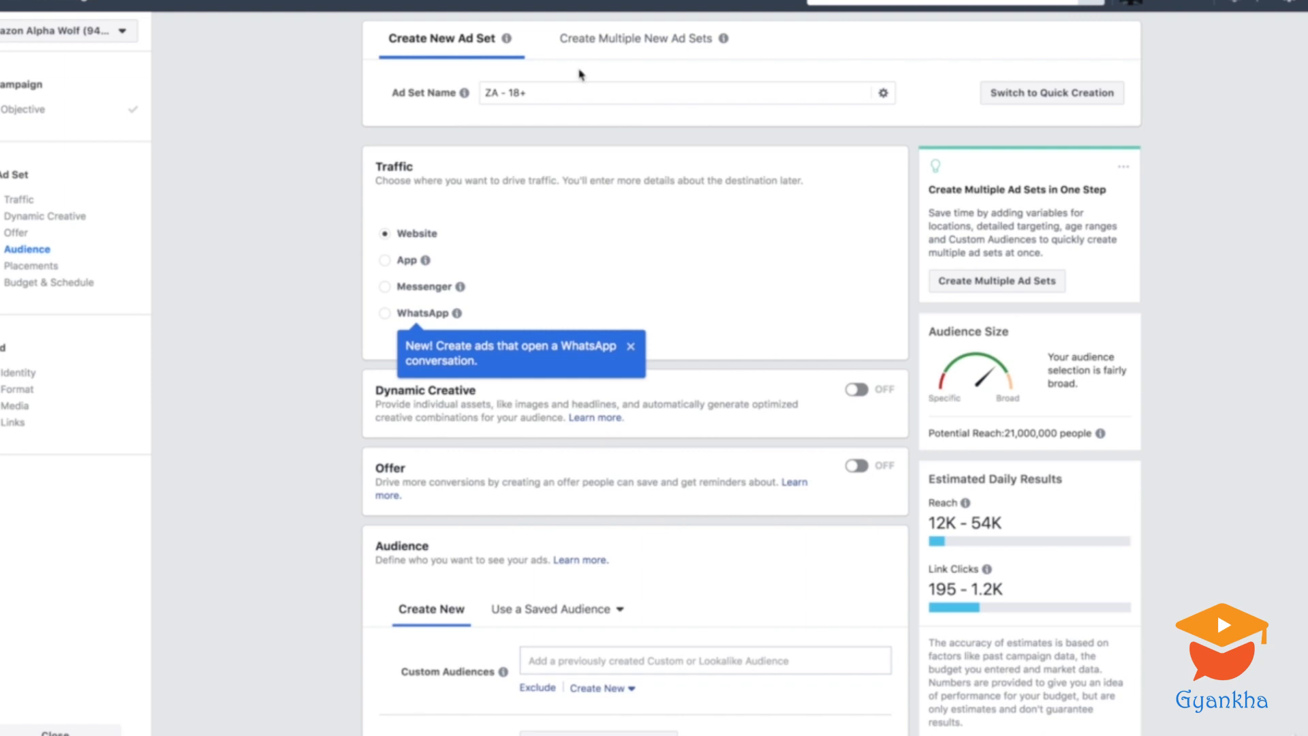
{"action": "mouse_move", "coordinate": [464, 94]}
{"action": "left_click", "coordinate": [577, 94]}
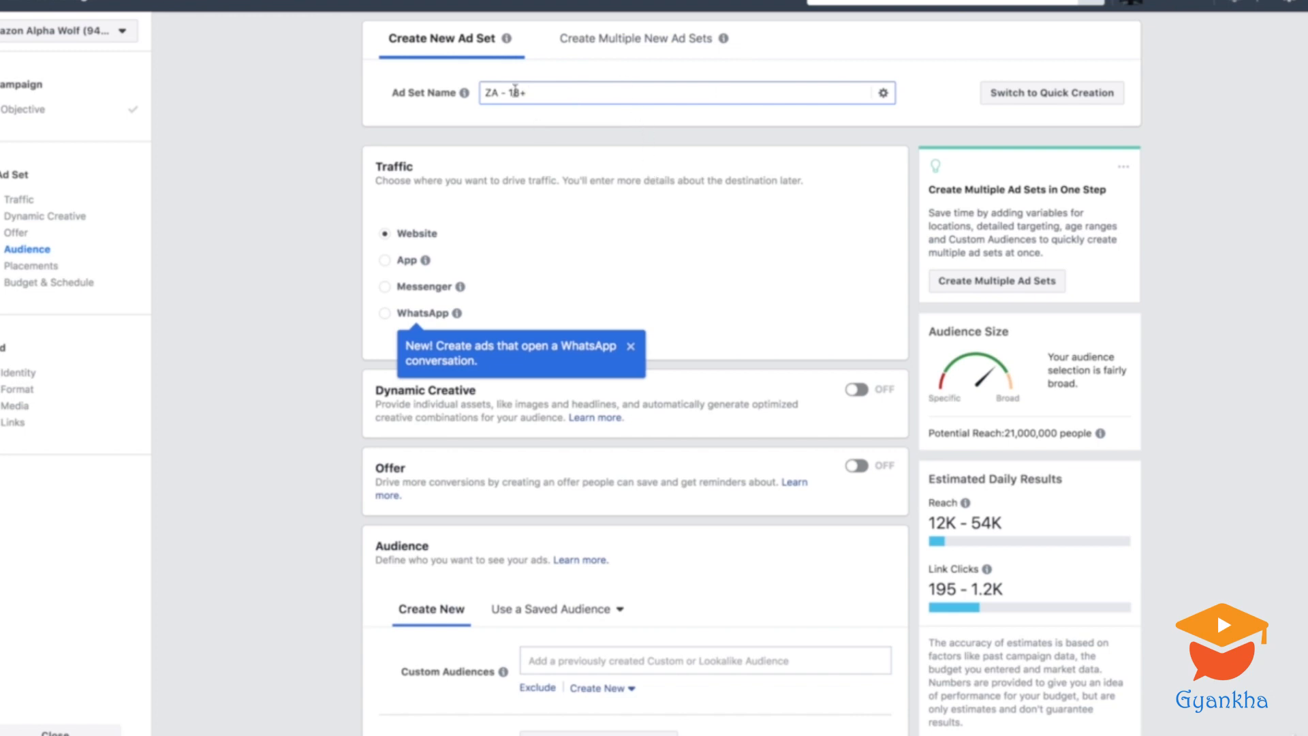
{"action": "left_click", "coordinate": [631, 345]}
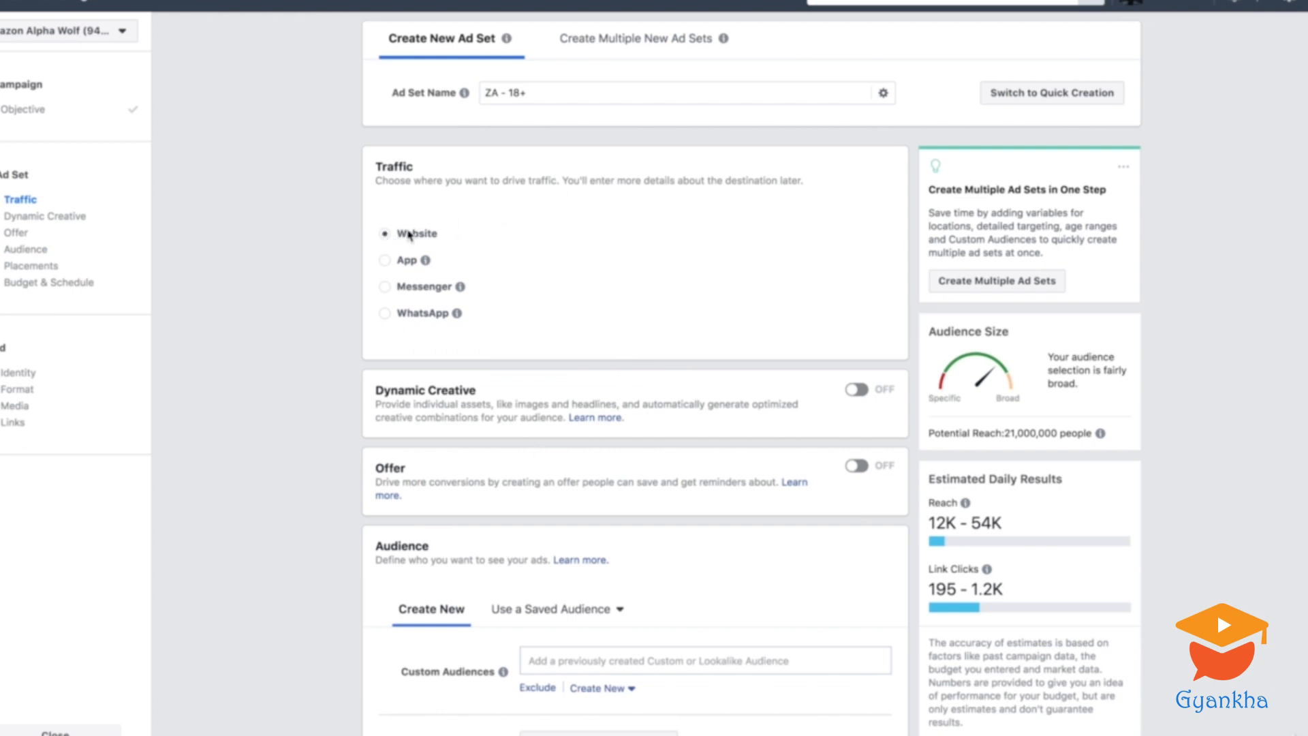
Replace South Africa in the audience locations with the city of Cape Town, Western Cape.
{"action": "scroll", "coordinate": [721, 262], "scroll_direction": "down", "scroll_amount": 3}
{"action": "scroll", "coordinate": [721, 262], "scroll_direction": "down", "scroll_amount": 2}
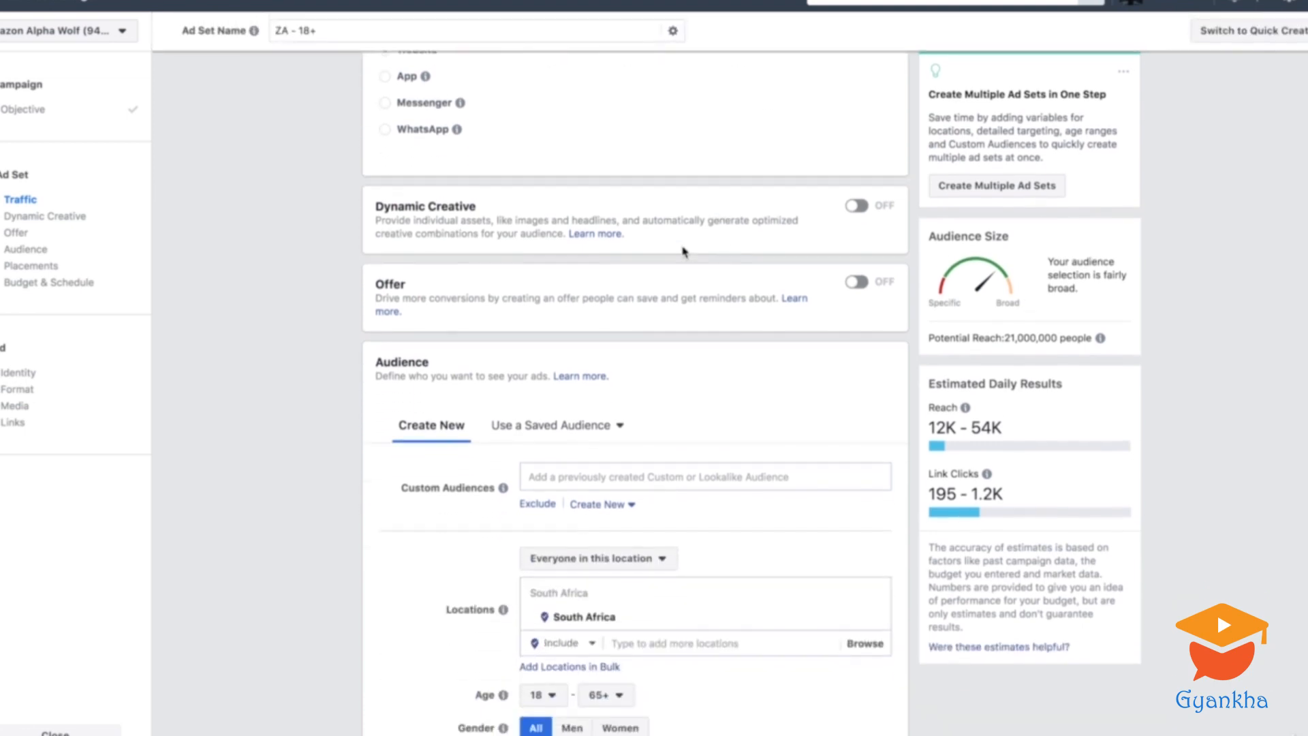
{"action": "scroll", "coordinate": [681, 313], "scroll_direction": "down", "scroll_amount": 2}
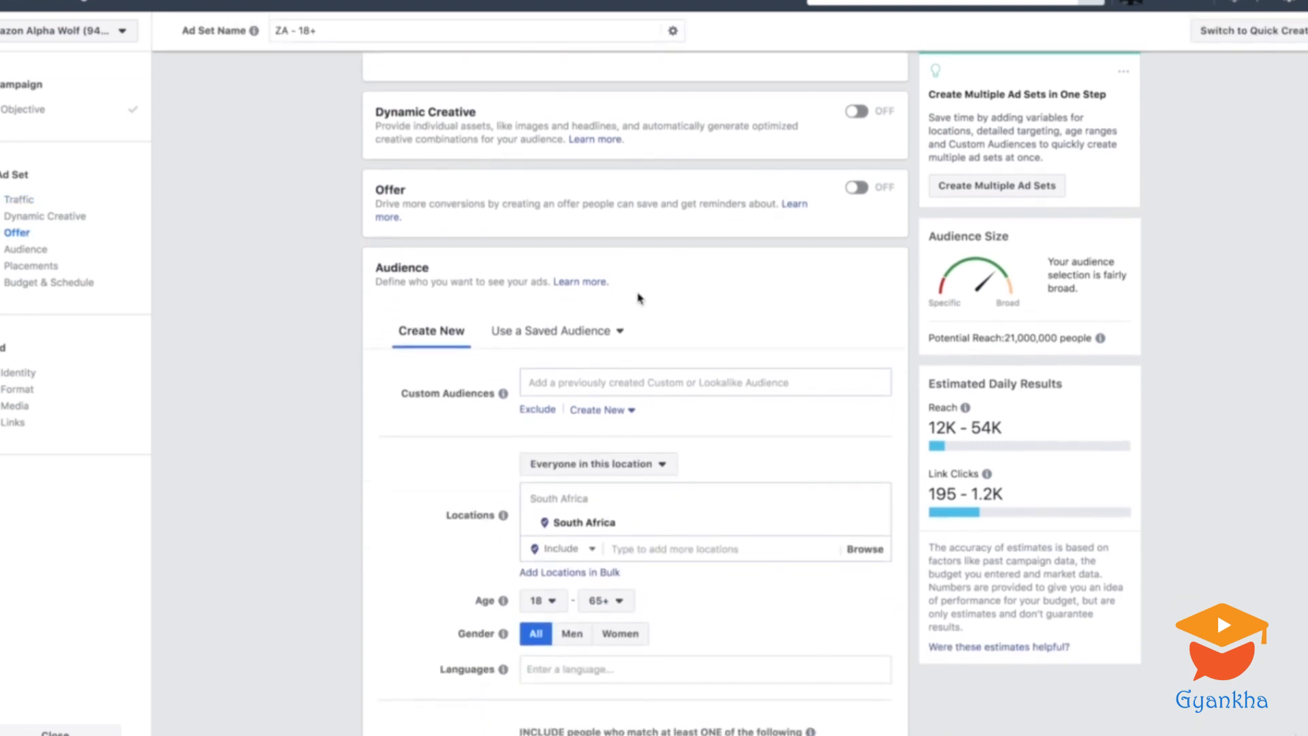
{"action": "scroll", "coordinate": [622, 238], "scroll_direction": "down", "scroll_amount": 4}
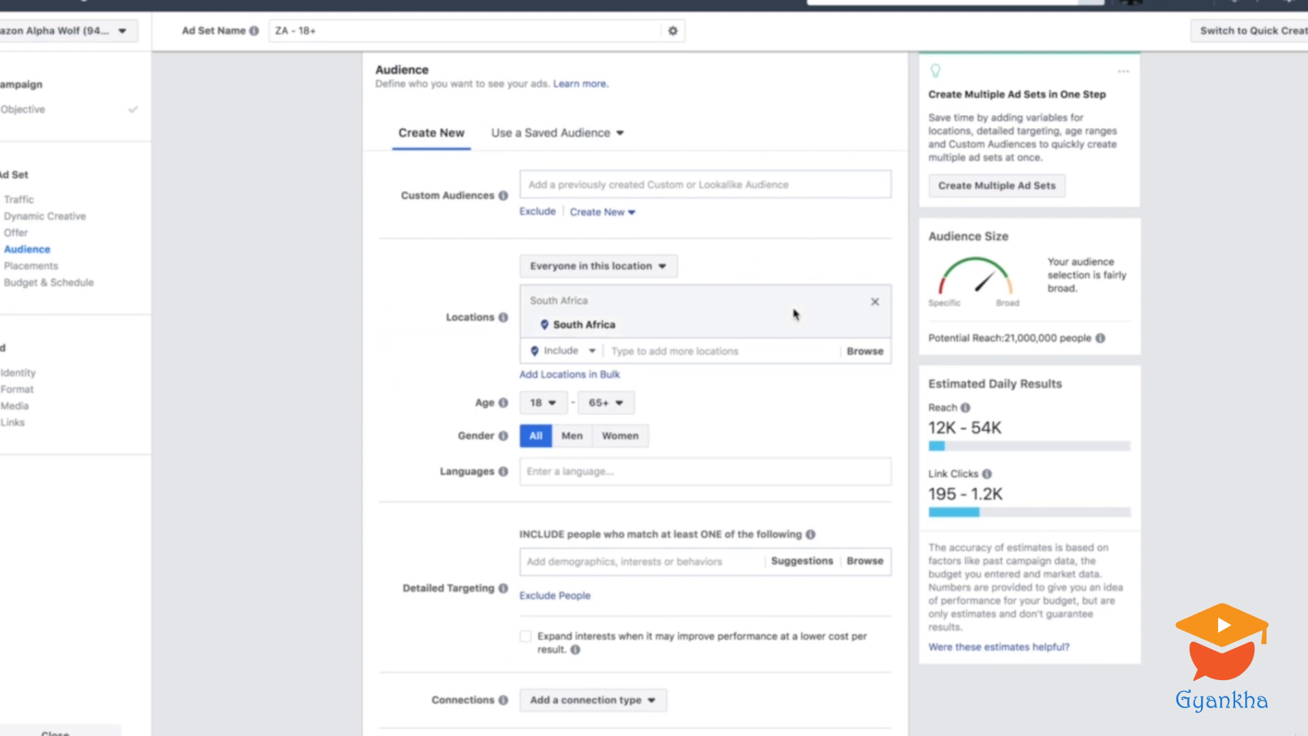
{"action": "left_click", "coordinate": [876, 327]}
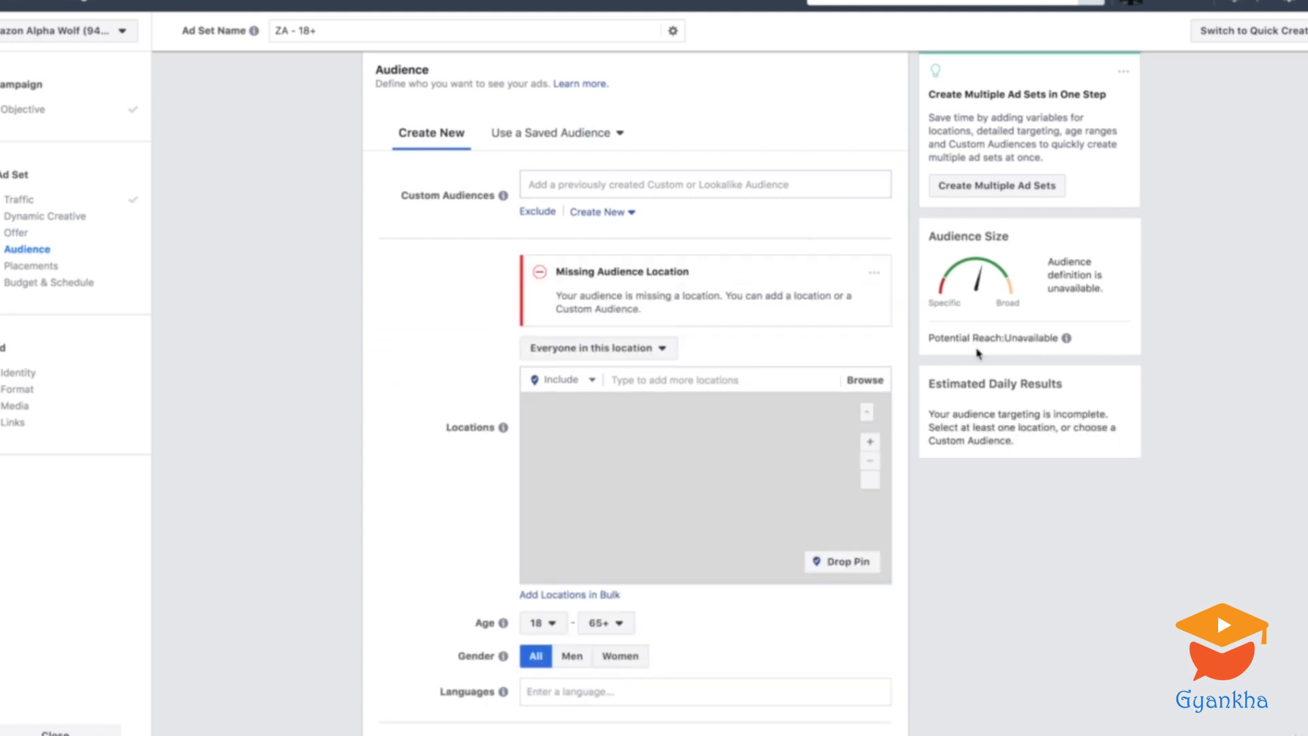
{"action": "type", "text": "Cape Town"}
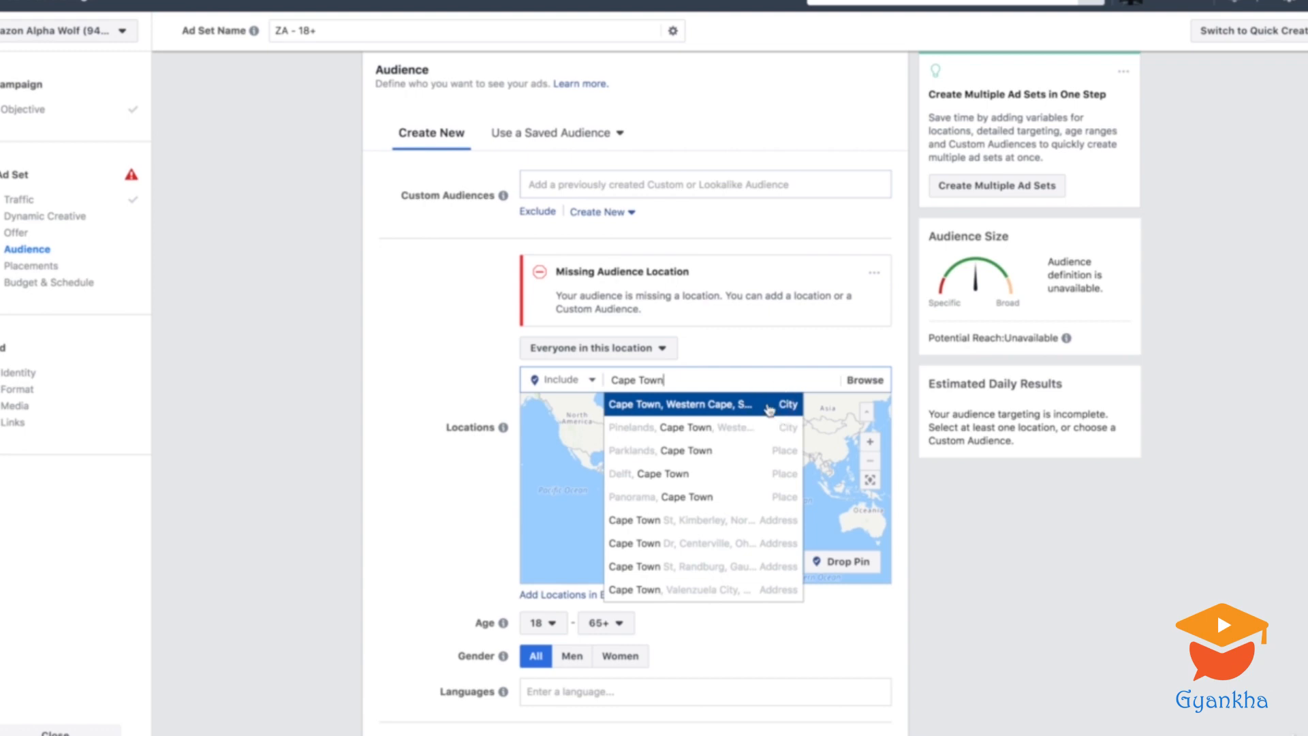
{"action": "left_click", "coordinate": [769, 409]}
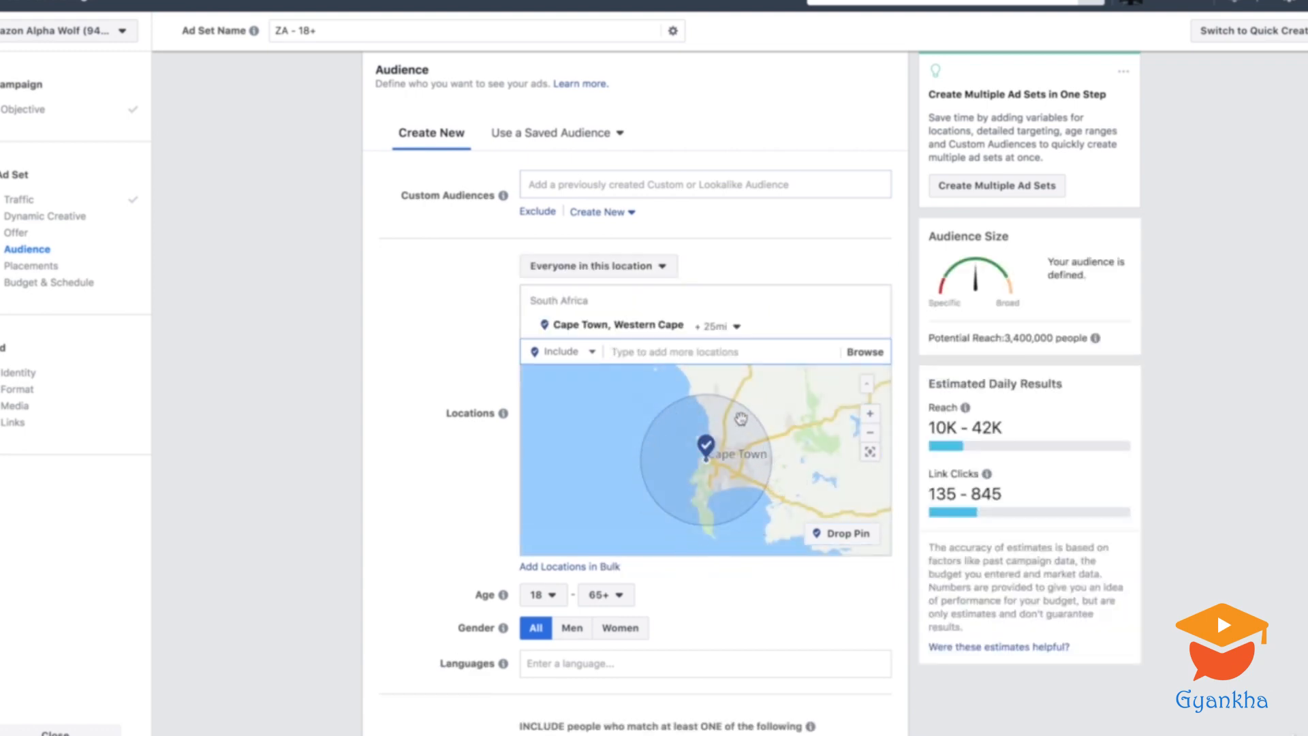
Set the targeting radius around Cape Town to 29 miles.
{"action": "left_click", "coordinate": [737, 327]}
{"action": "left_click_drag", "start_coordinate": [742, 405], "coordinate": [749, 399]}
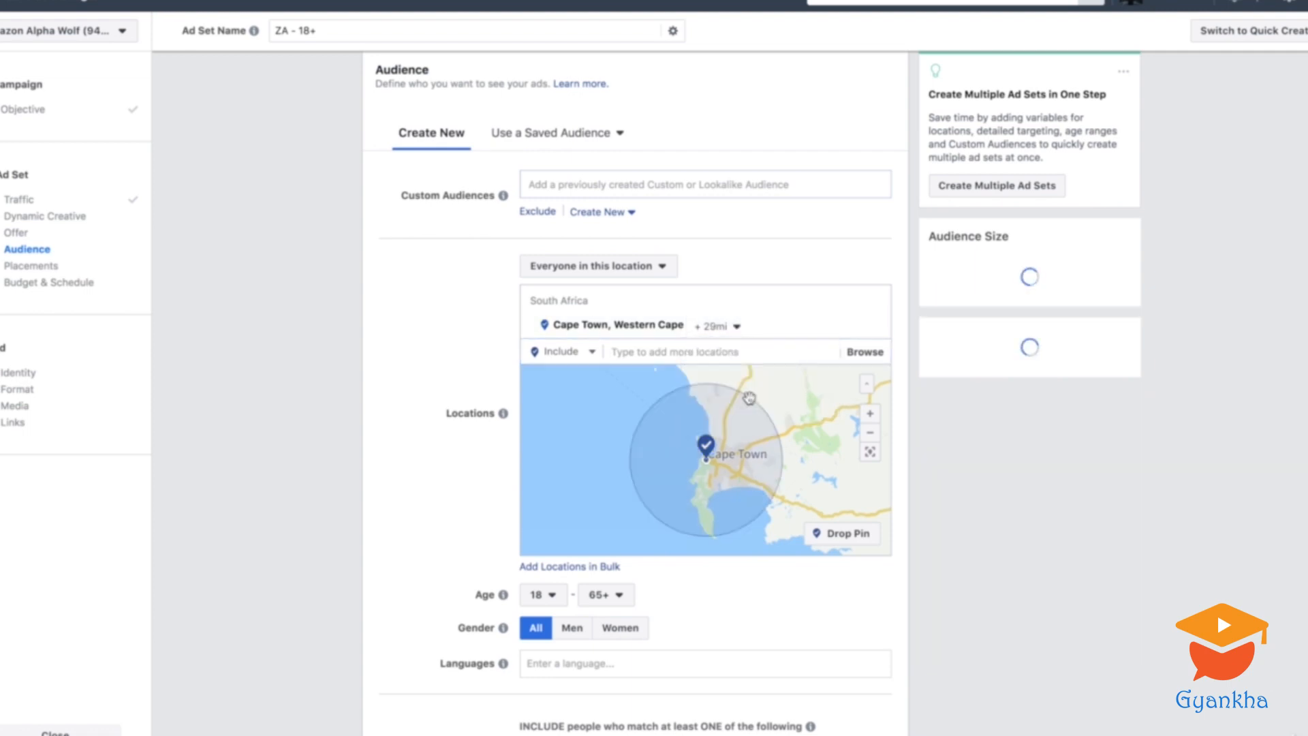
{"action": "left_click", "coordinate": [735, 326]}
{"action": "left_click", "coordinate": [802, 400]}
{"action": "key", "text": "BackSpace"}
{"action": "left_click", "coordinate": [395, 349]}
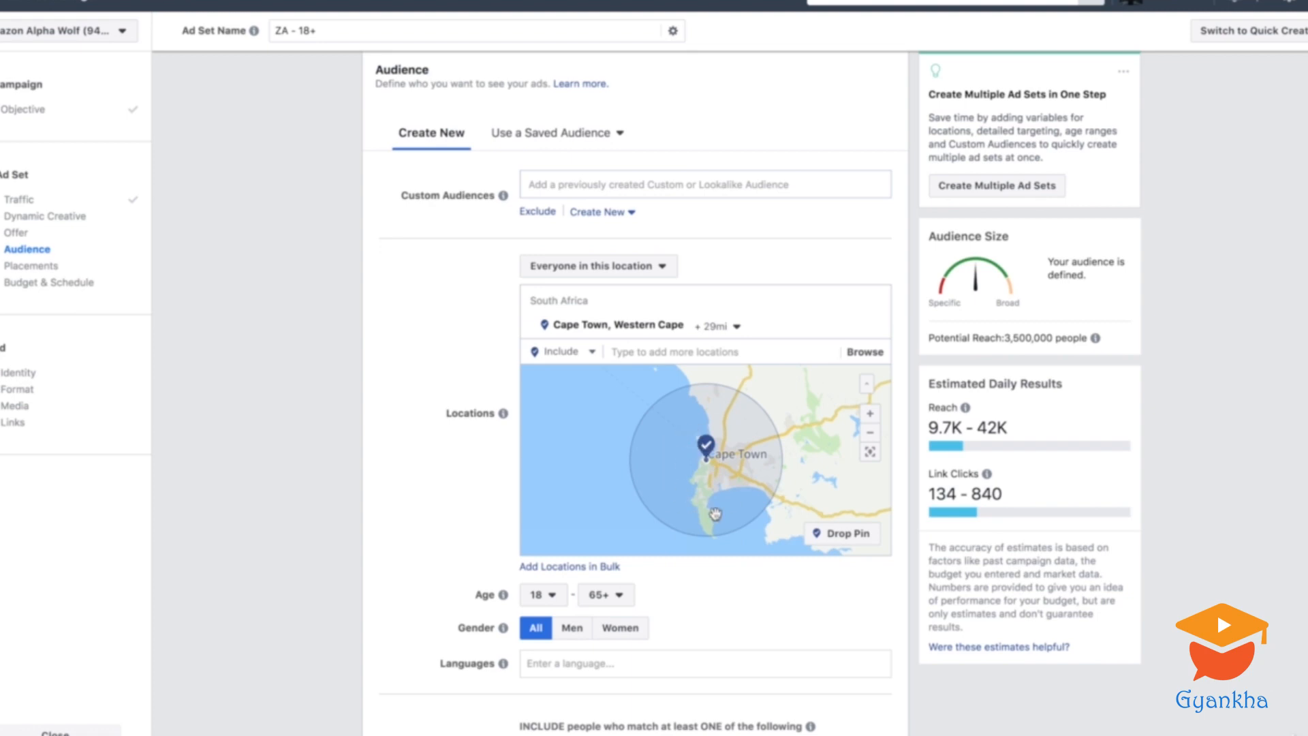
Switch the mode for adding locations to Exclude and return it to Include.
{"action": "scroll", "coordinate": [452, 546], "scroll_direction": "down", "scroll_amount": 1}
{"action": "left_click", "coordinate": [694, 309]}
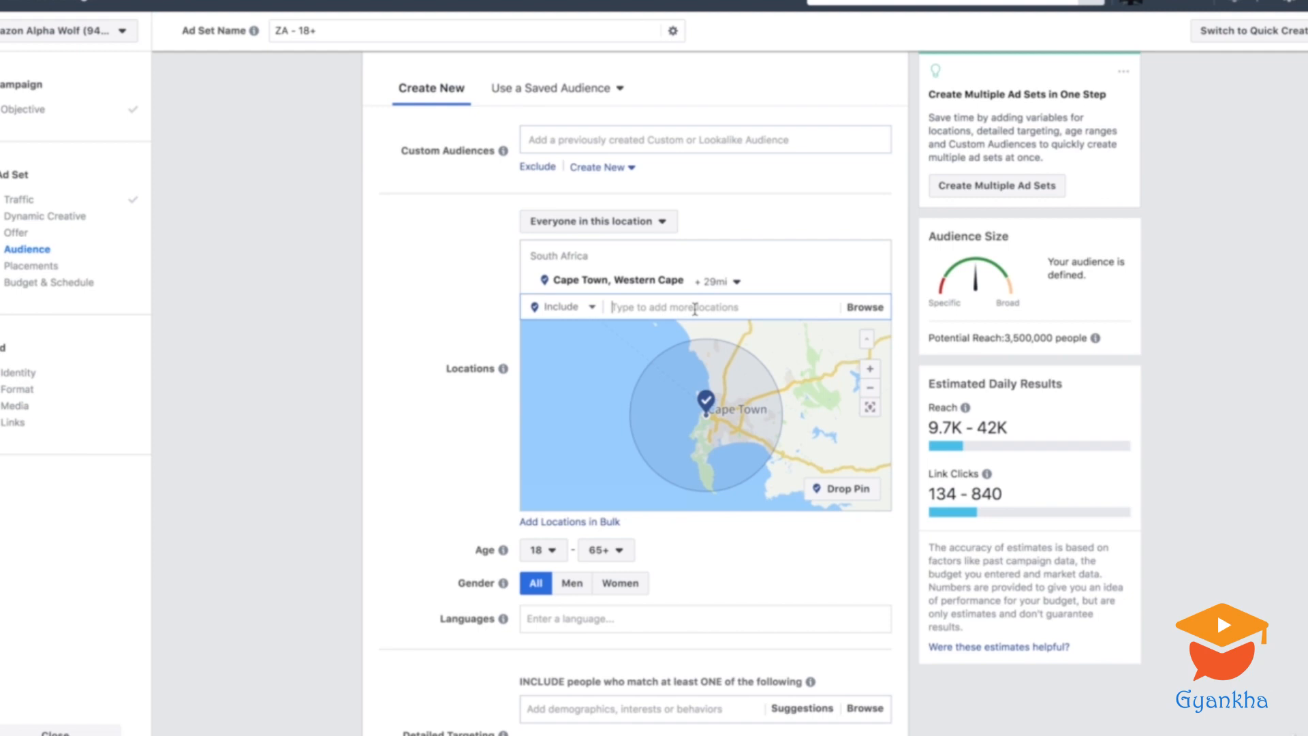
{"action": "left_click", "coordinate": [591, 311]}
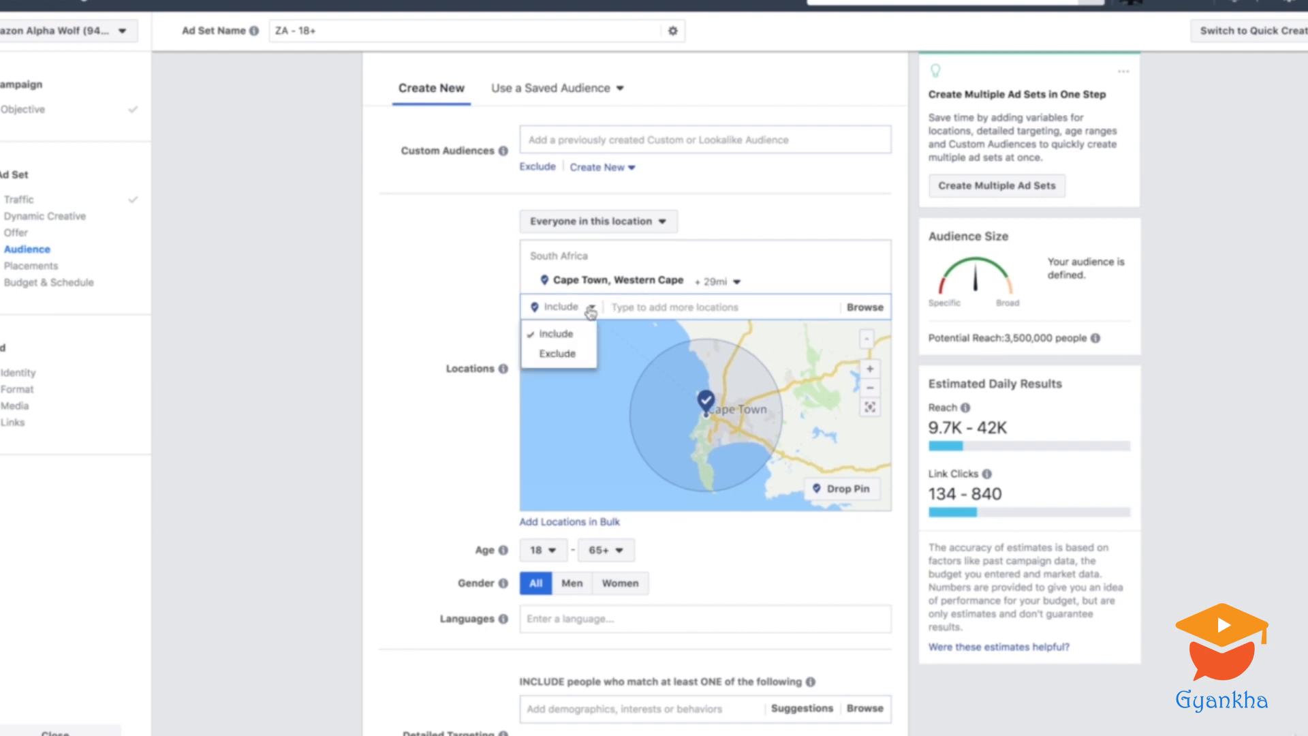
{"action": "left_click", "coordinate": [572, 355]}
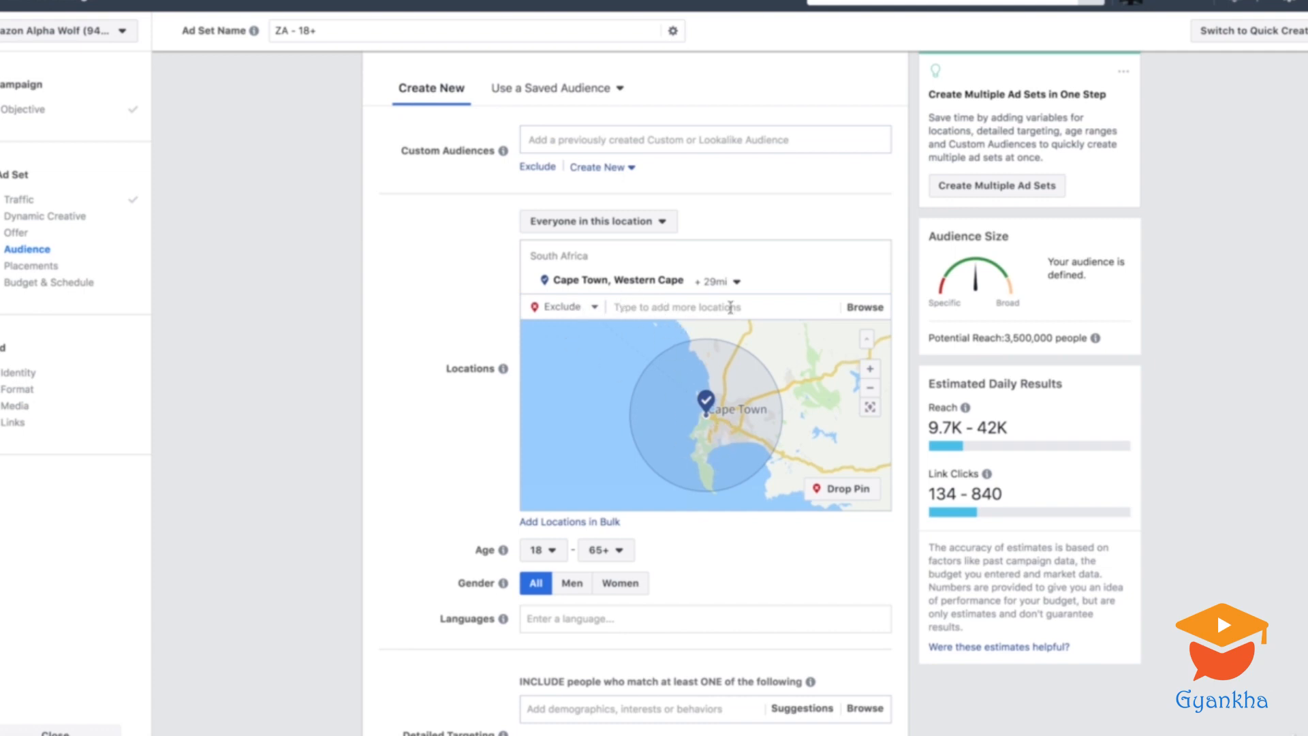
{"action": "left_click", "coordinate": [594, 307]}
{"action": "left_click", "coordinate": [575, 332]}
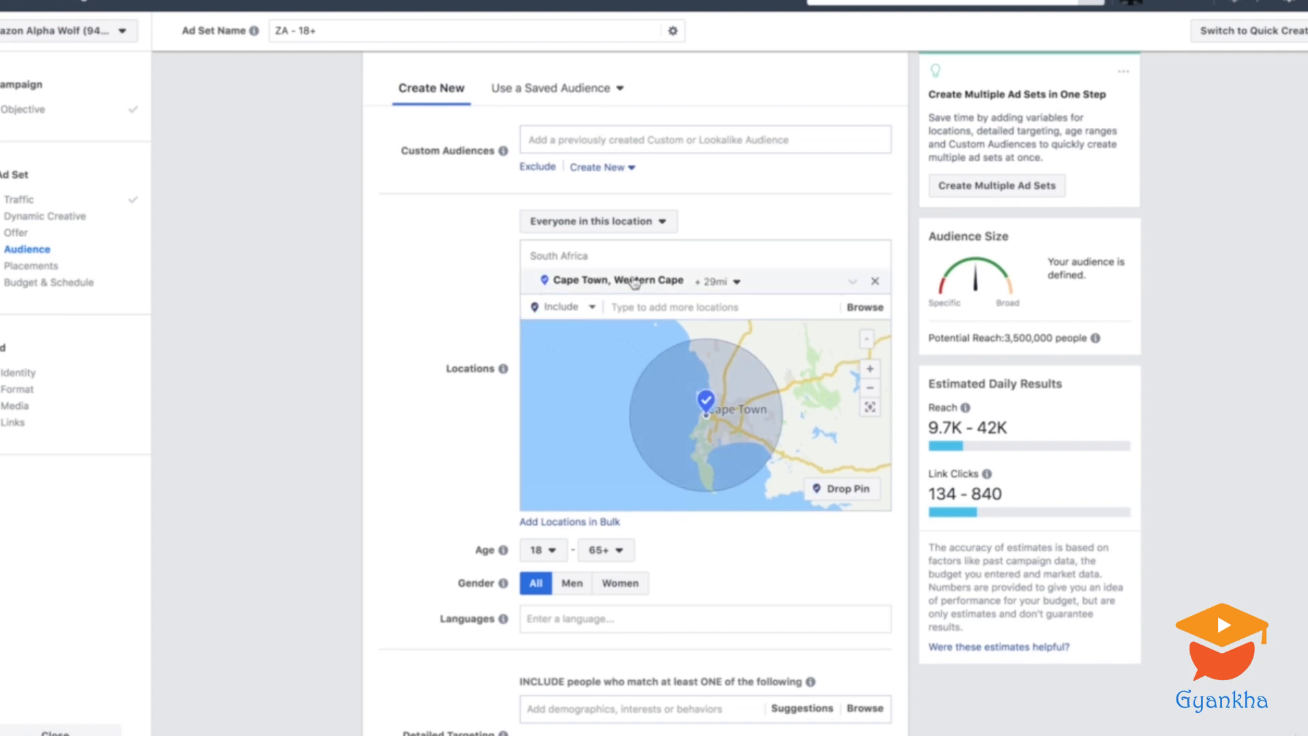
Examine the options for which people in the location to target, keeping Everyone in this location.
{"action": "left_click", "coordinate": [648, 227]}
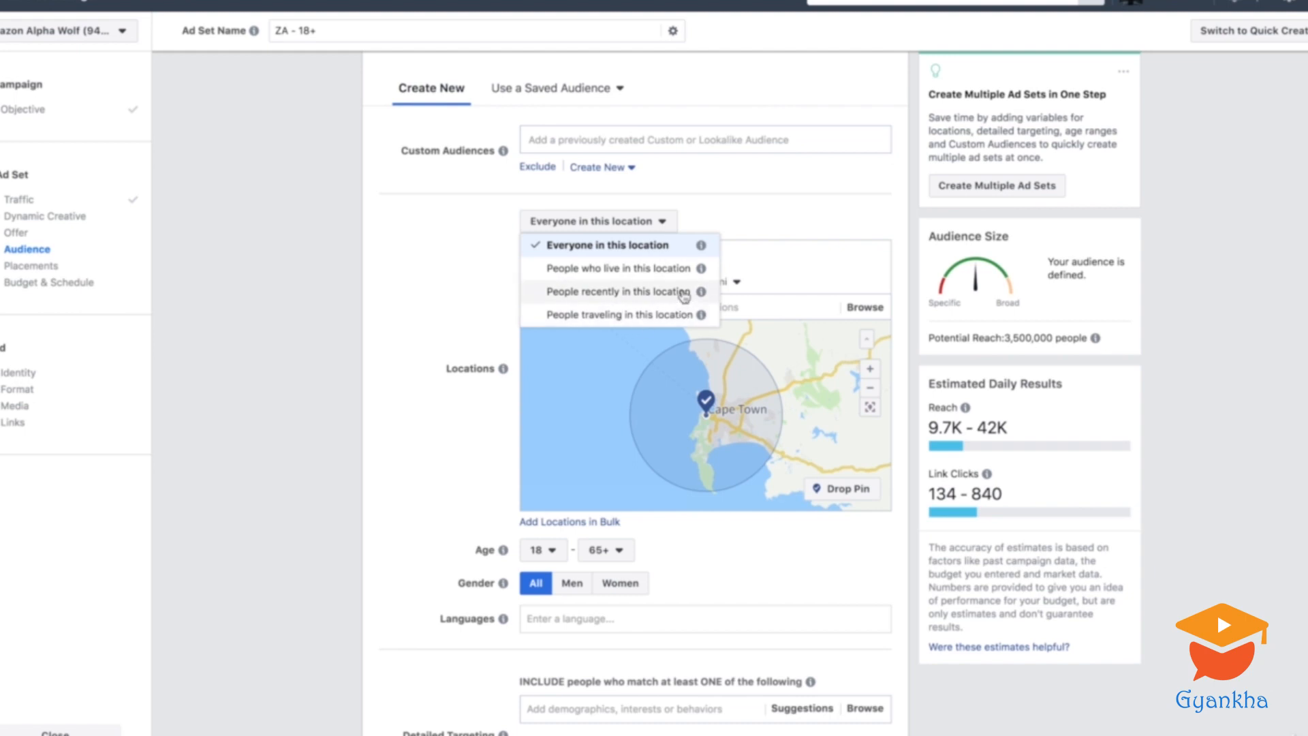
{"action": "left_click", "coordinate": [767, 234]}
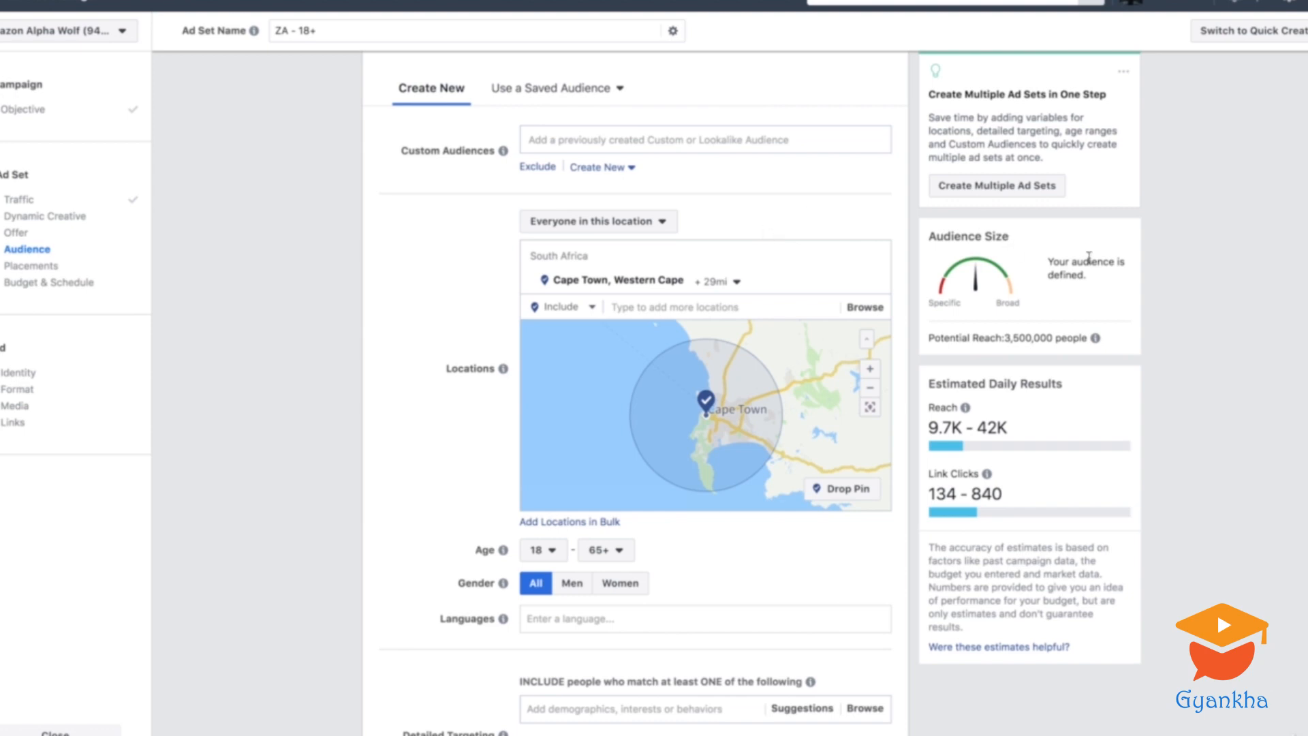
{"action": "left_click", "coordinate": [665, 221]}
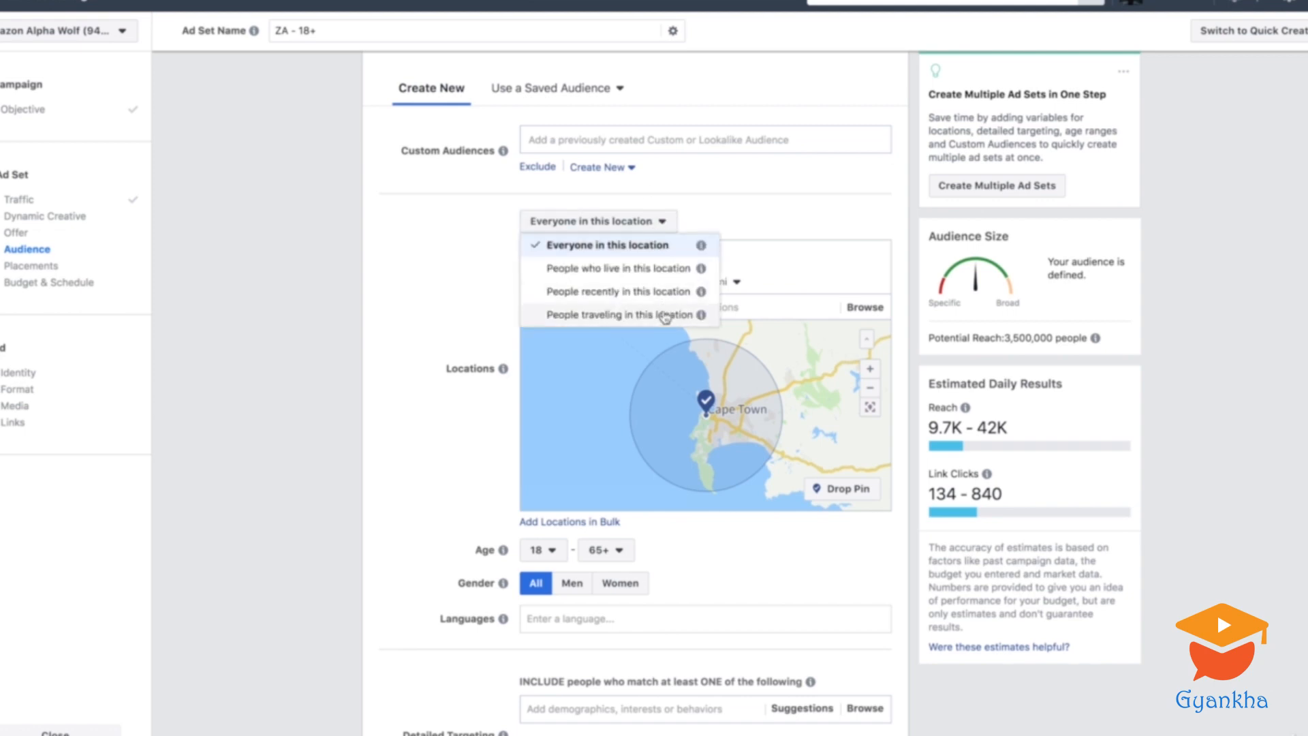
{"action": "left_click", "coordinate": [462, 268]}
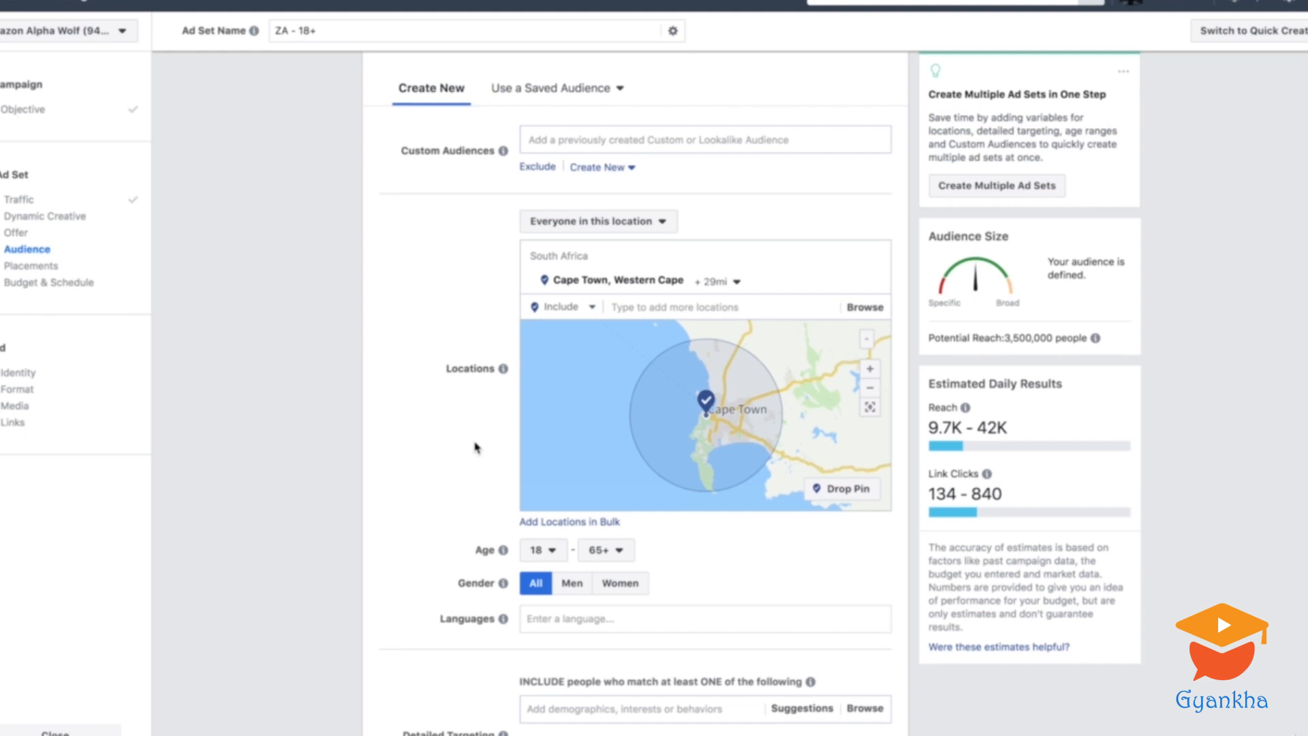
Keep the audience's minimum age at 18 and set the maximum age to 44.
{"action": "scroll", "coordinate": [477, 446], "scroll_direction": "down", "scroll_amount": 2}
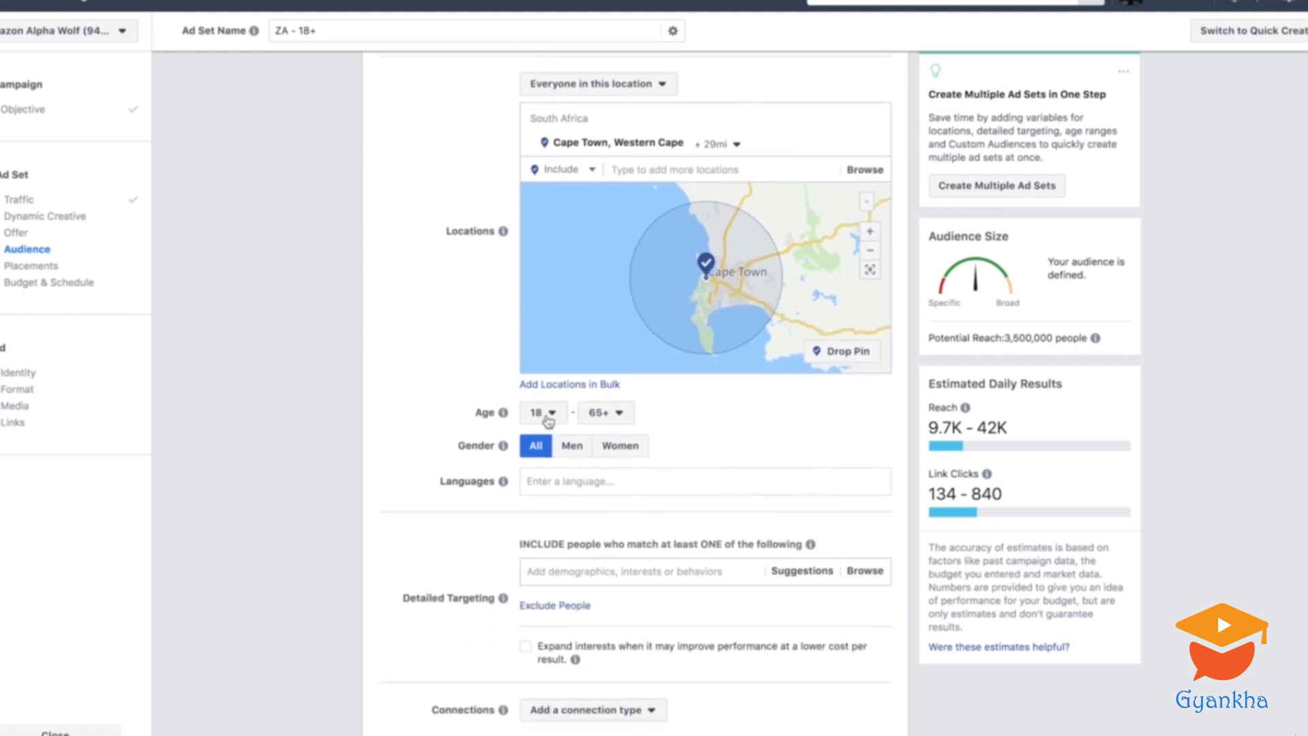
{"action": "left_click", "coordinate": [552, 413]}
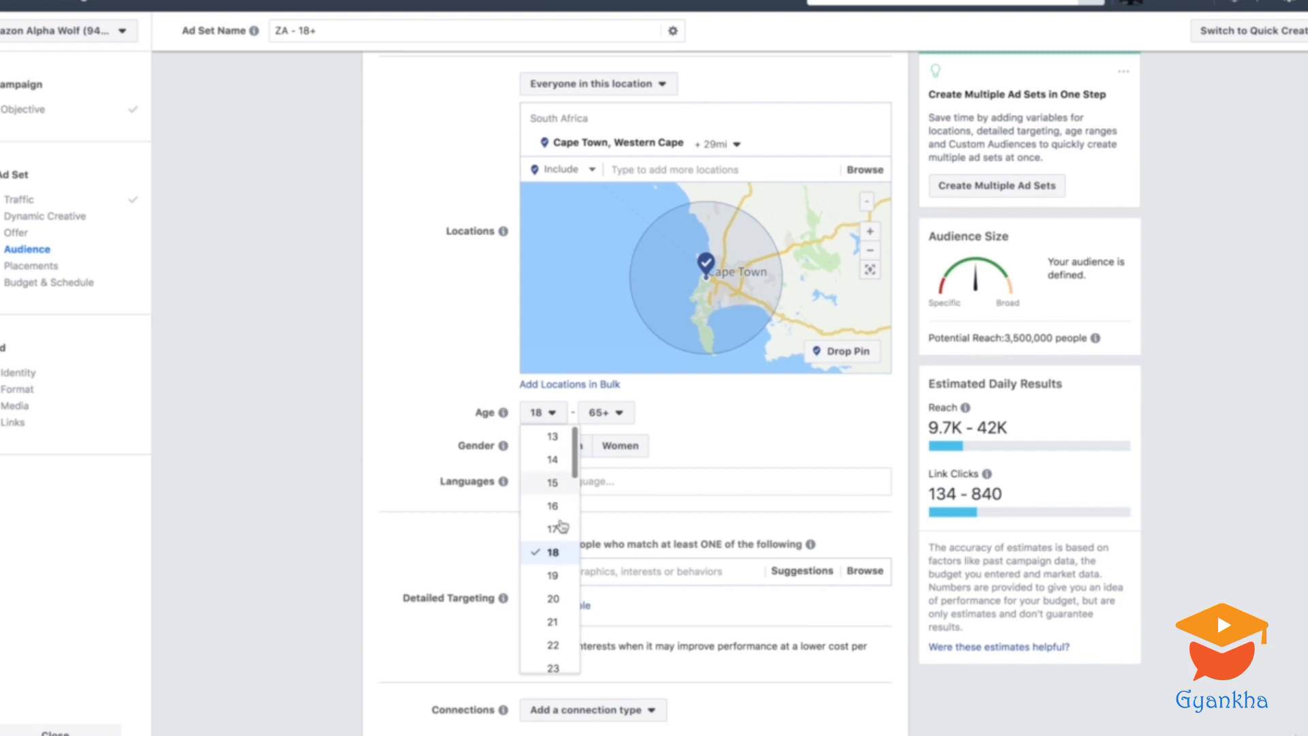
{"action": "left_click", "coordinate": [687, 445]}
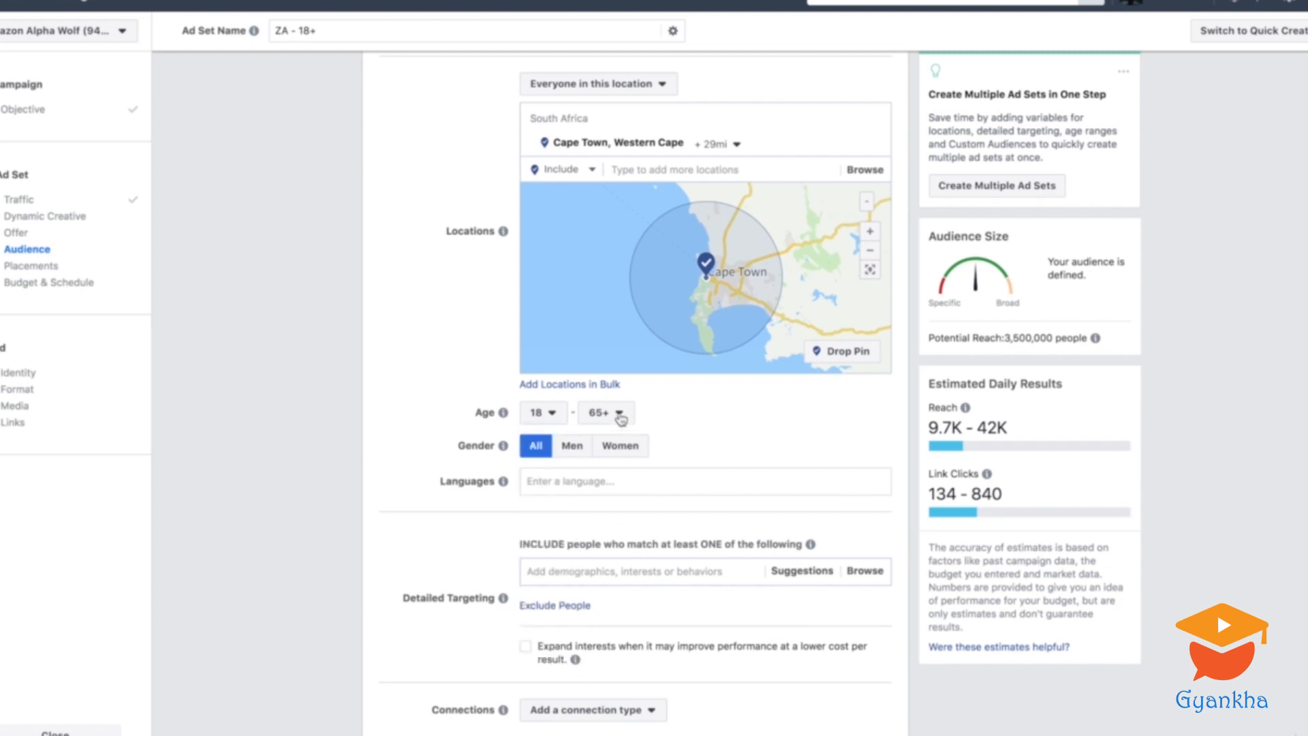
{"action": "left_click", "coordinate": [621, 414]}
{"action": "scroll", "coordinate": [611, 600], "scroll_direction": "up", "scroll_amount": 2}
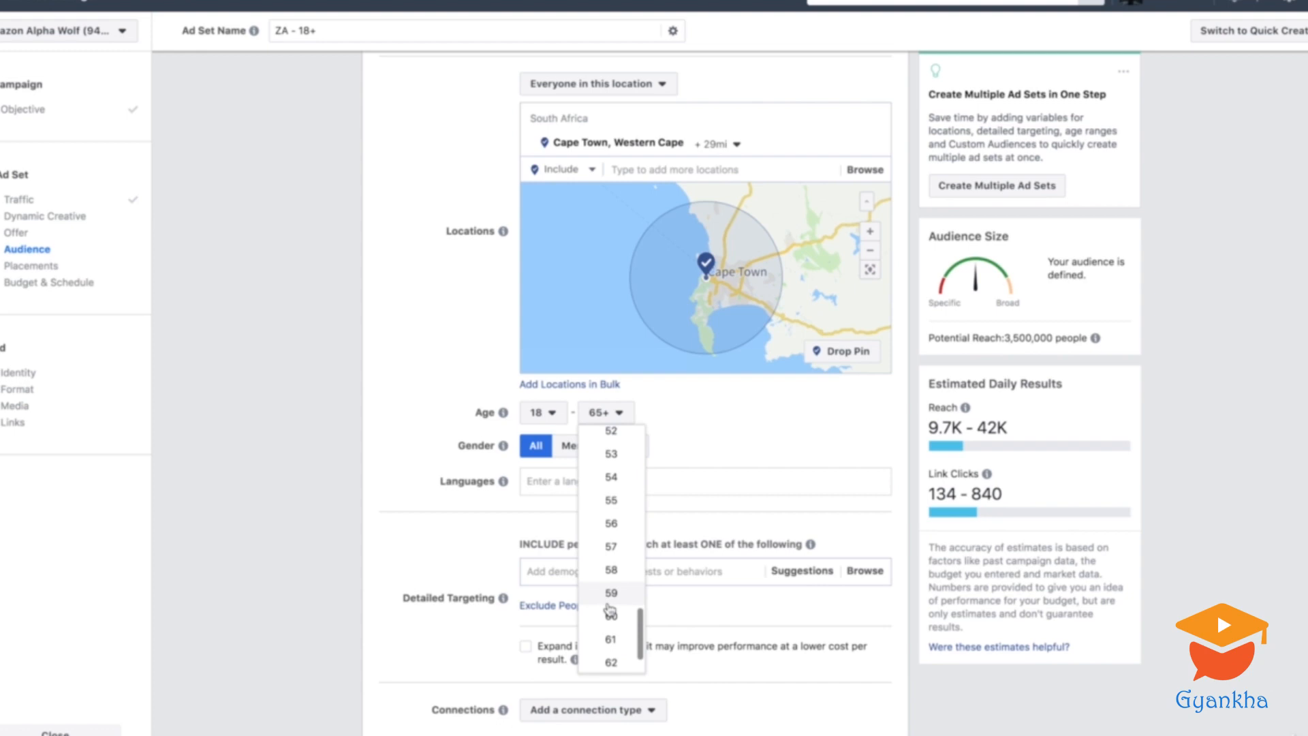
{"action": "scroll", "coordinate": [611, 608], "scroll_direction": "up", "scroll_amount": 3}
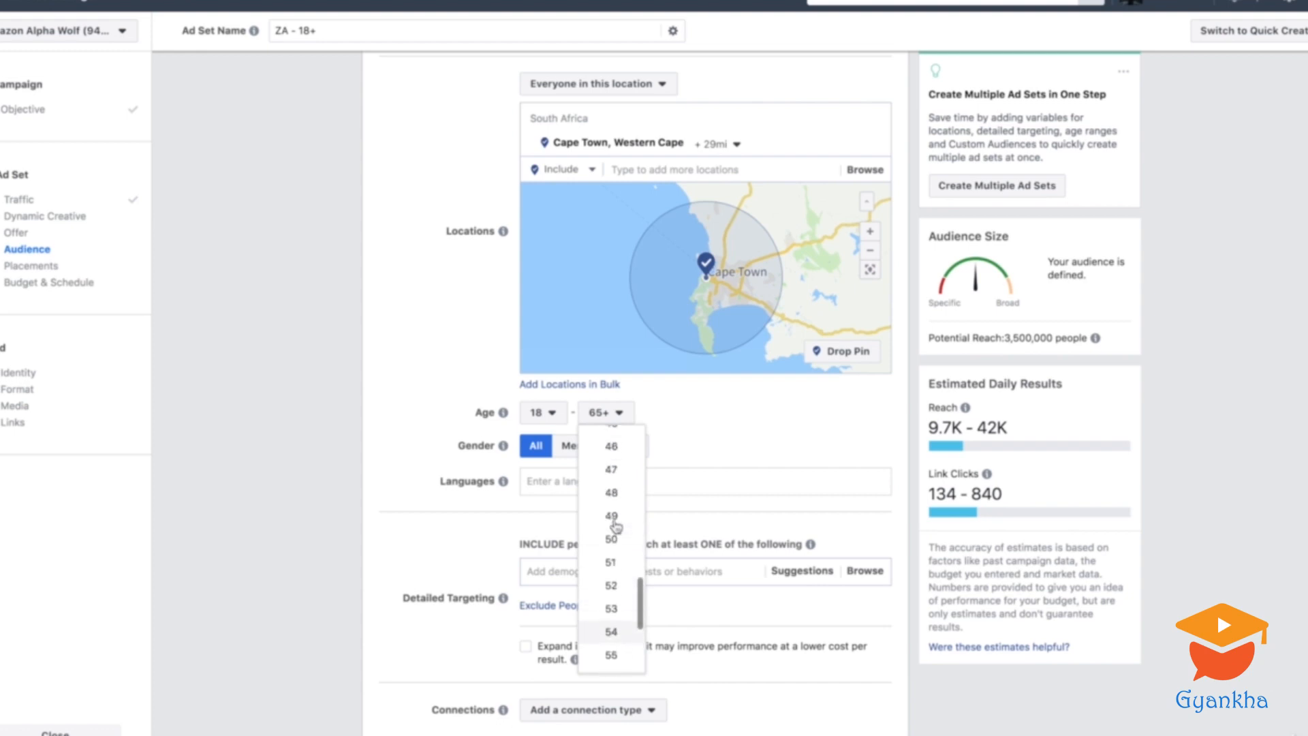
{"action": "scroll", "coordinate": [613, 470], "scroll_direction": "up", "scroll_amount": 2}
{"action": "left_click", "coordinate": [618, 451]}
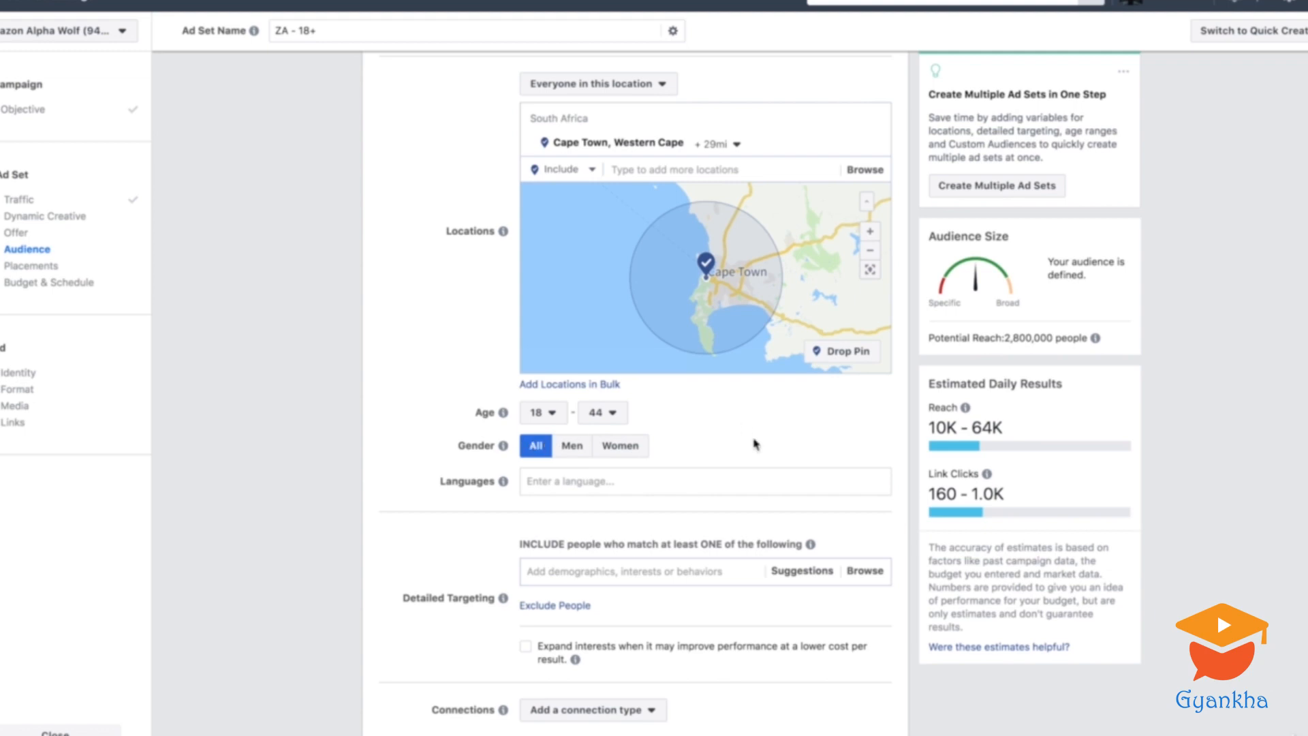
Add English (All) as the audience's language.
{"action": "scroll", "coordinate": [755, 444], "scroll_direction": "down", "scroll_amount": 1}
{"action": "left_click", "coordinate": [727, 406]}
{"action": "type", "text": "enlgi"}
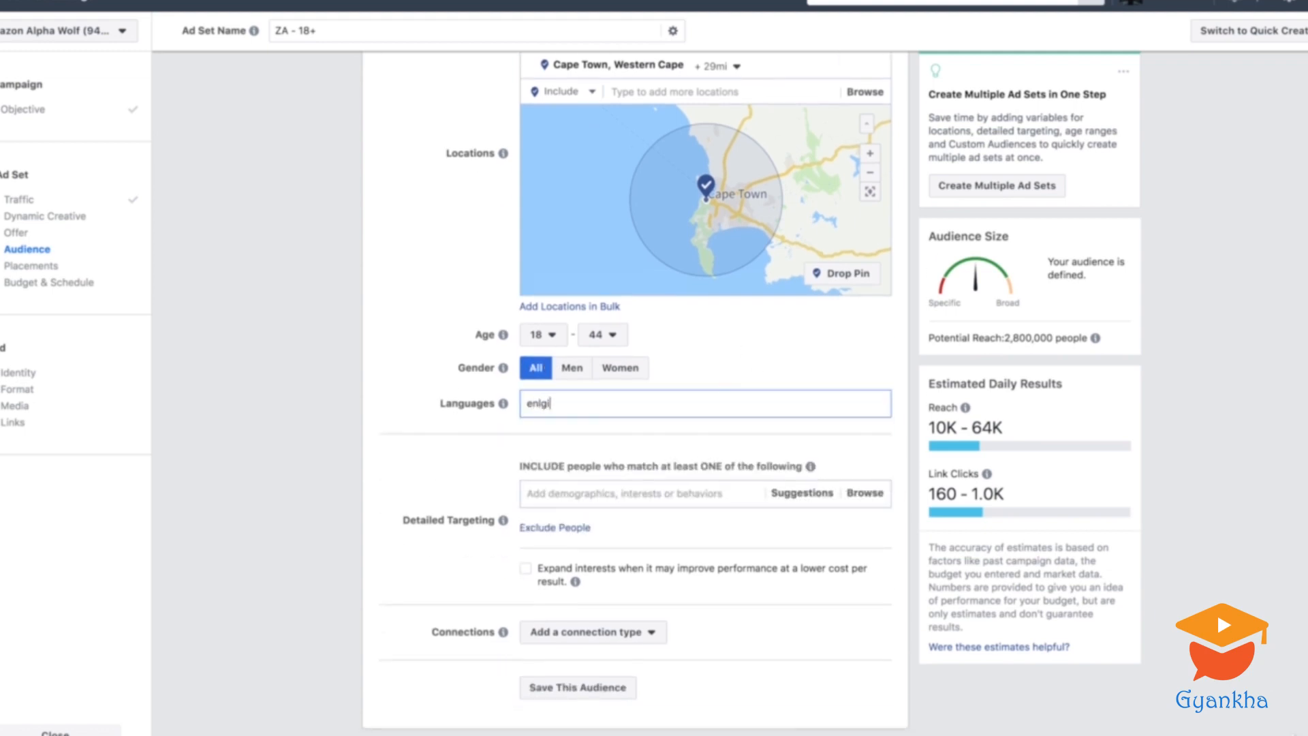
{"action": "key", "text": "BackSpace"}
{"action": "key", "text": "BackSpace"}
{"action": "key", "text": "BackSpace"}
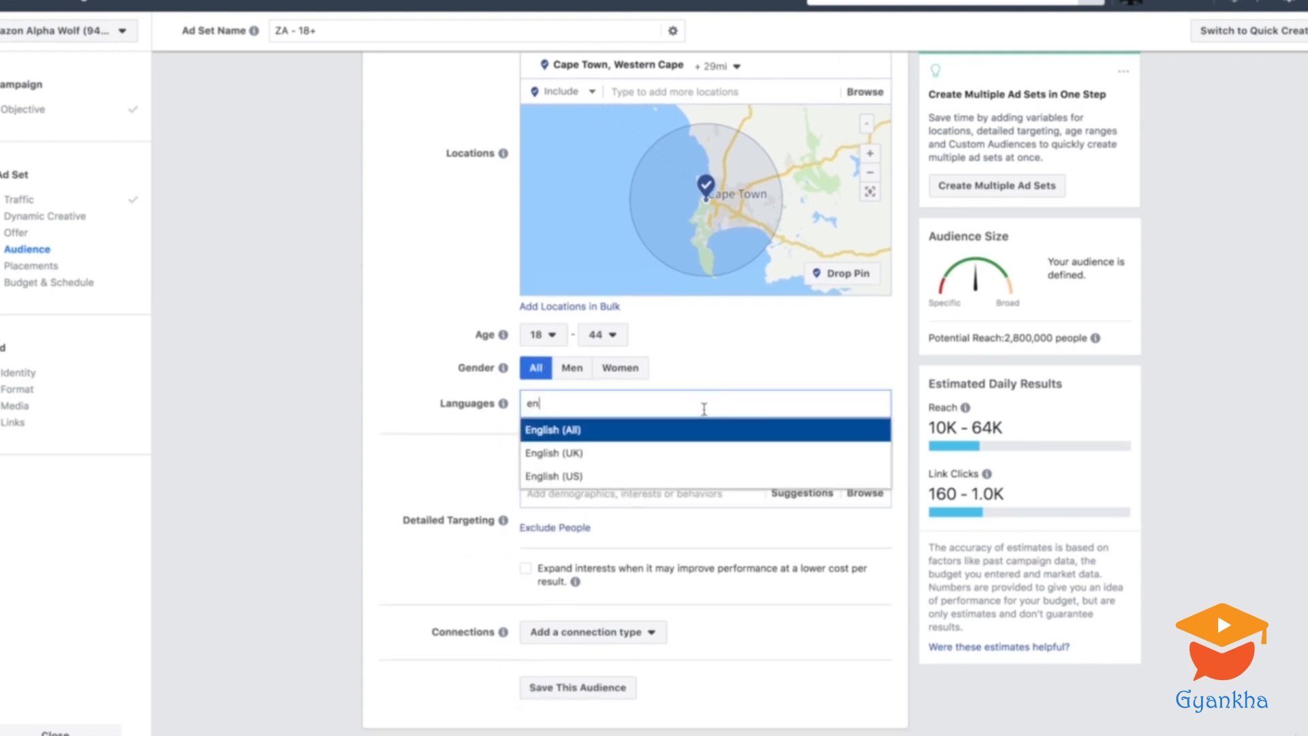
{"action": "left_click", "coordinate": [701, 432]}
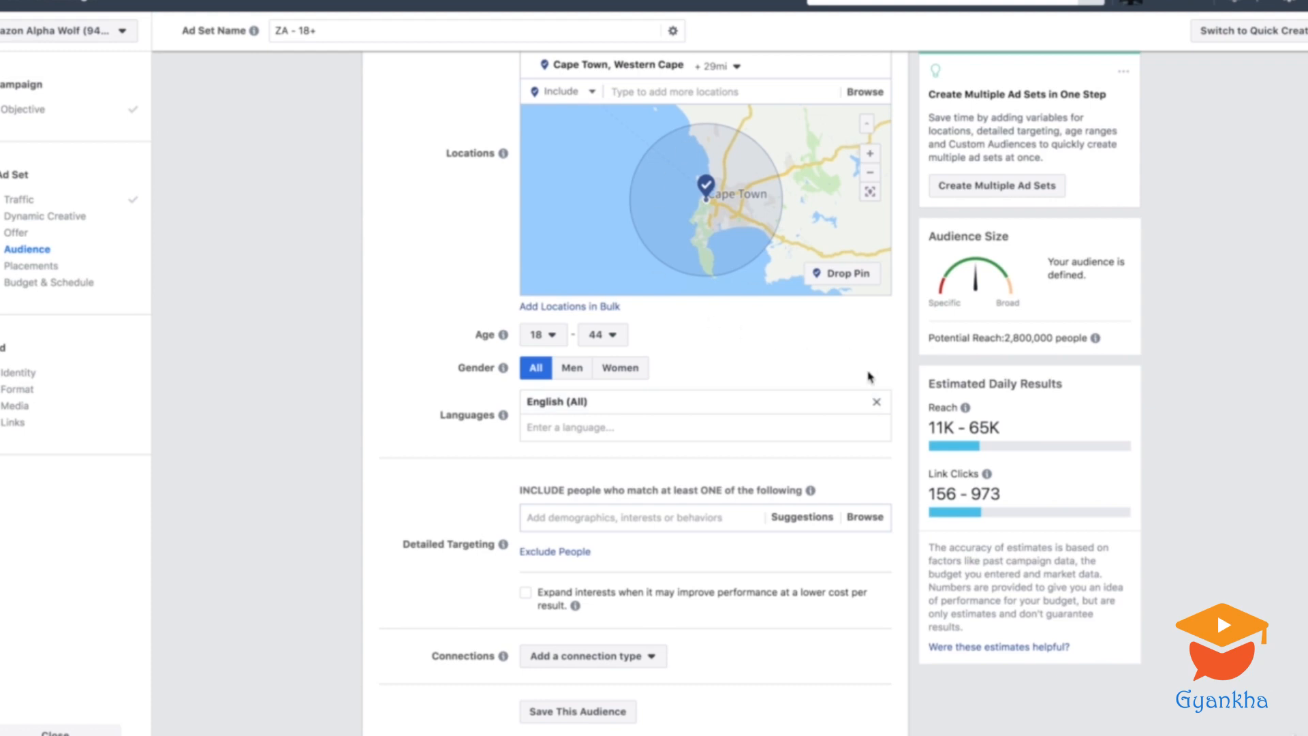
Examine the Demographics categories for detailed targeting, including the Work and Relationship Status options.
{"action": "scroll", "coordinate": [898, 460], "scroll_direction": "down", "scroll_amount": 2}
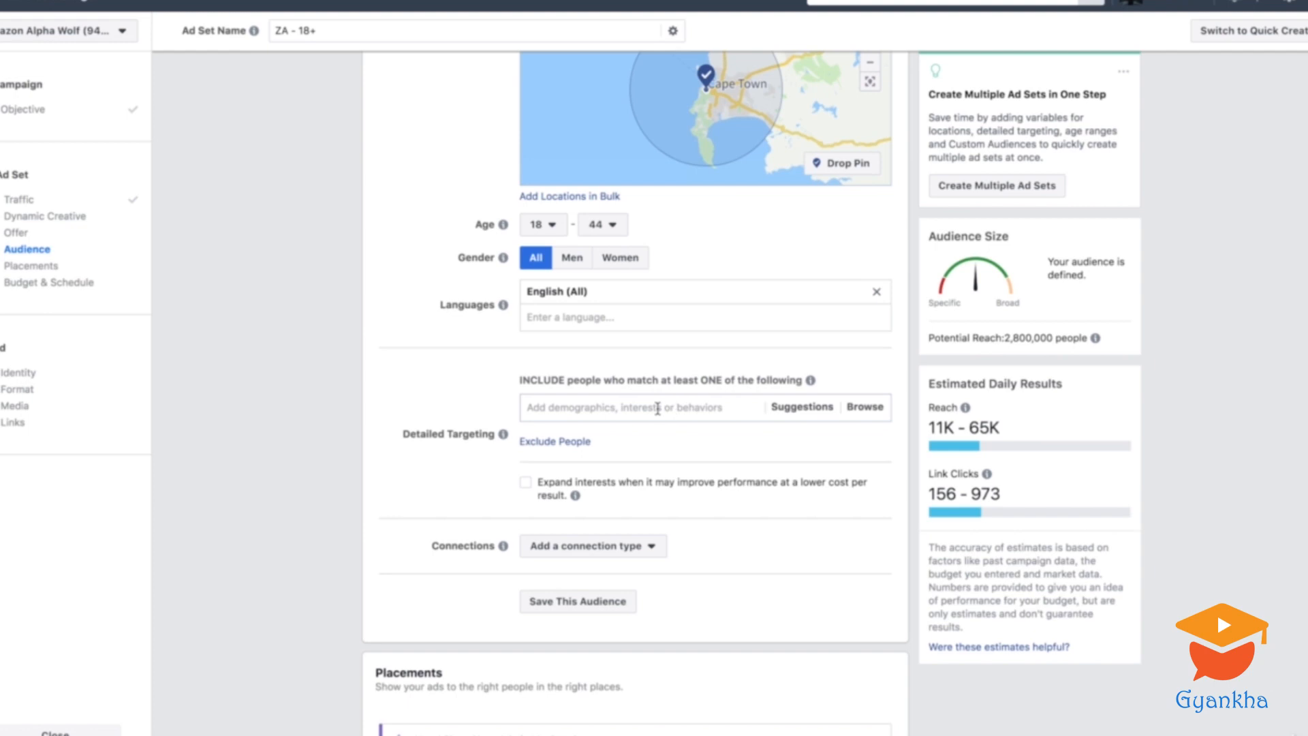
{"action": "left_click", "coordinate": [865, 407]}
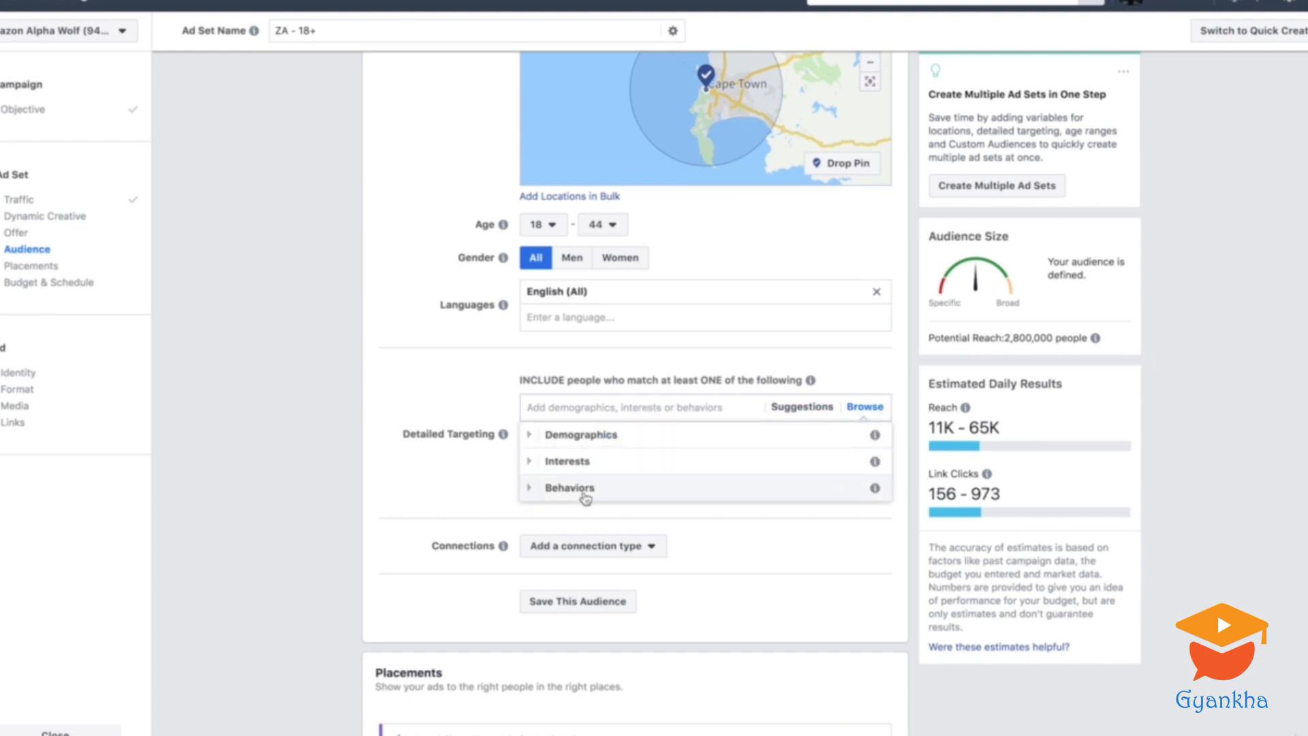
{"action": "left_click", "coordinate": [535, 440]}
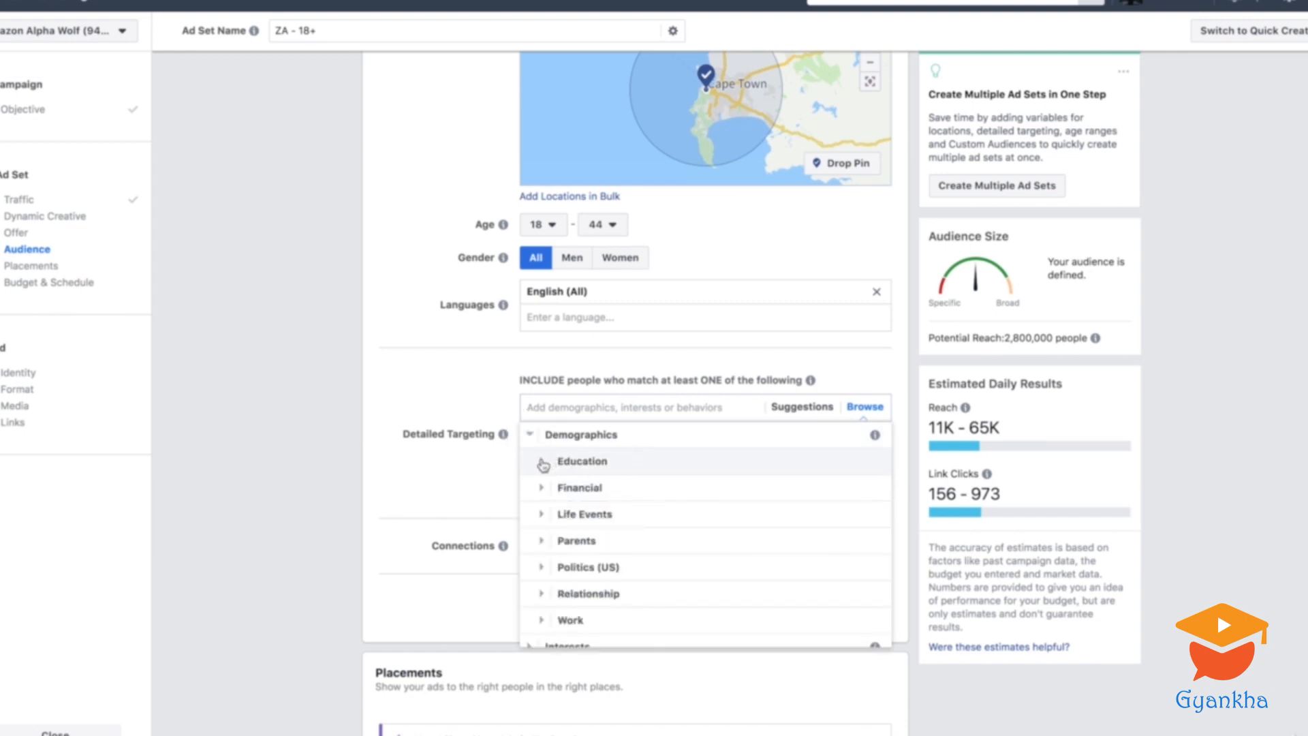
{"action": "scroll", "coordinate": [547, 499], "scroll_direction": "down", "scroll_amount": 2}
{"action": "left_click", "coordinate": [540, 552]}
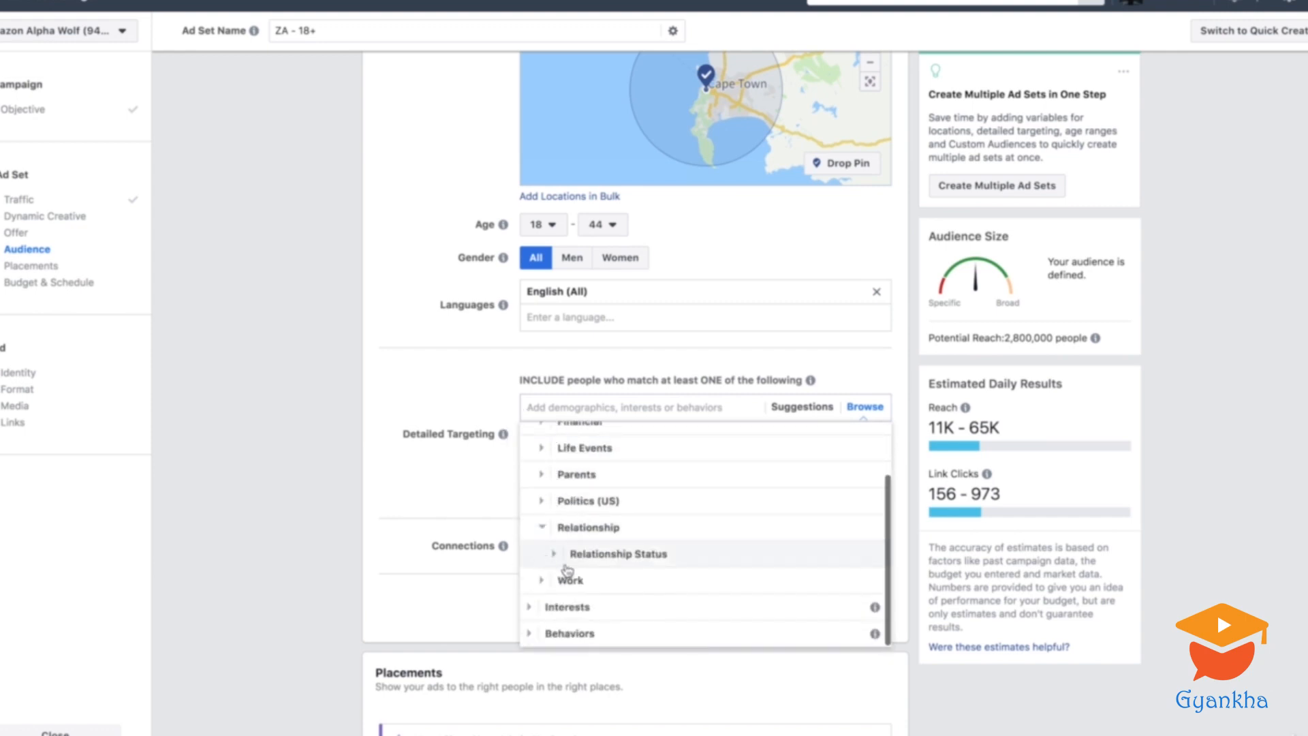
{"action": "left_click", "coordinate": [542, 528]}
{"action": "left_click", "coordinate": [543, 620]}
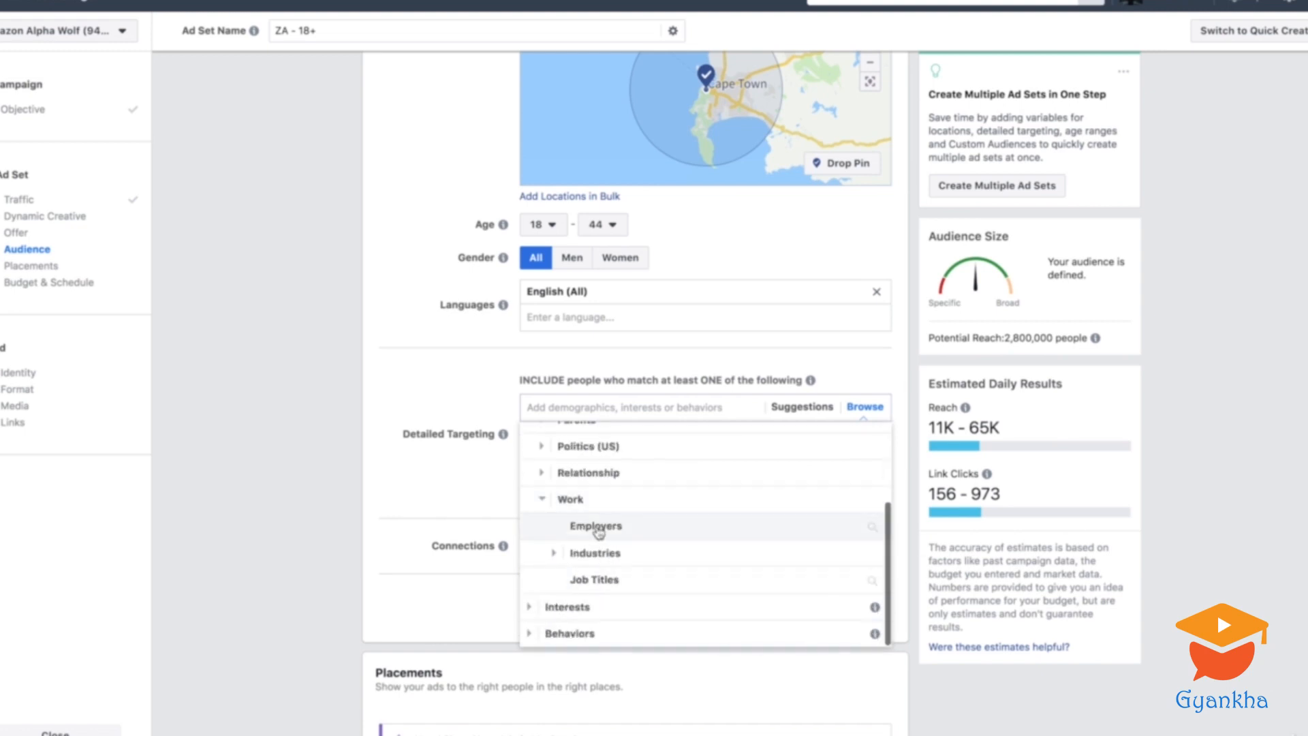
{"action": "left_click", "coordinate": [563, 501]}
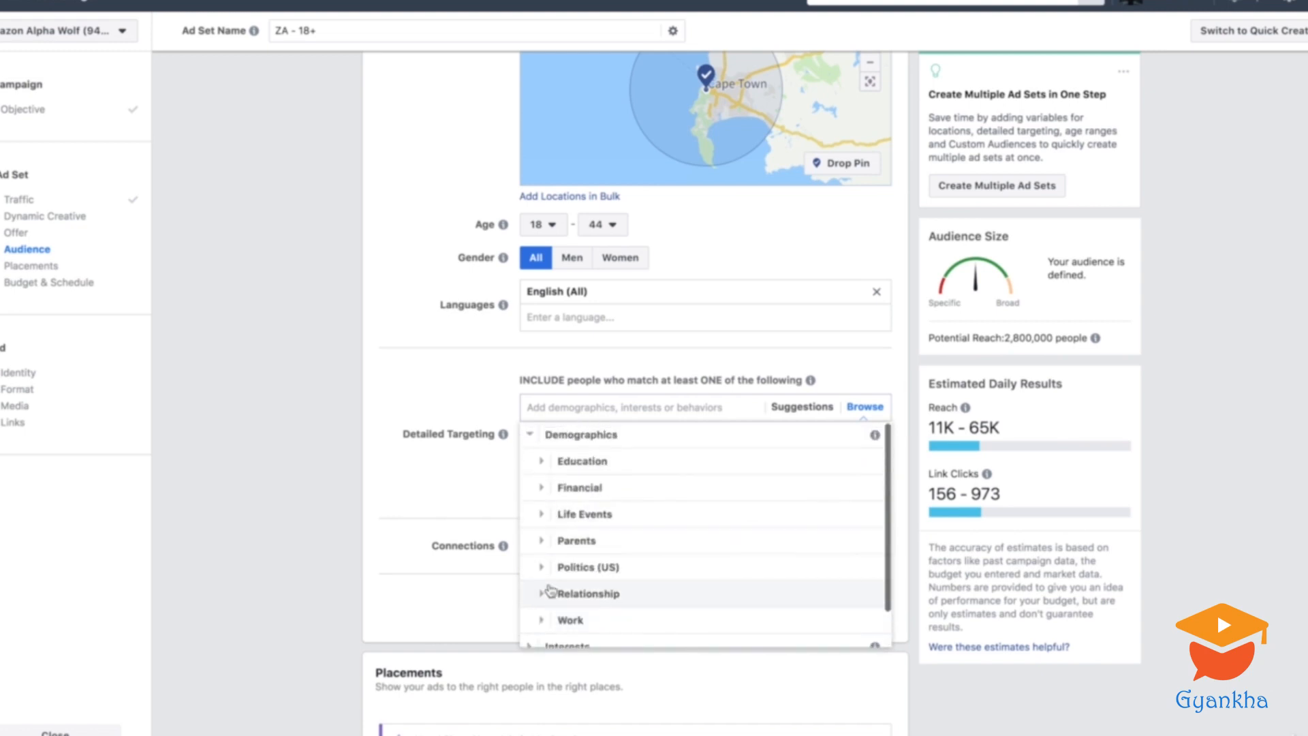
{"action": "left_click", "coordinate": [545, 593]}
{"action": "left_click", "coordinate": [549, 552]}
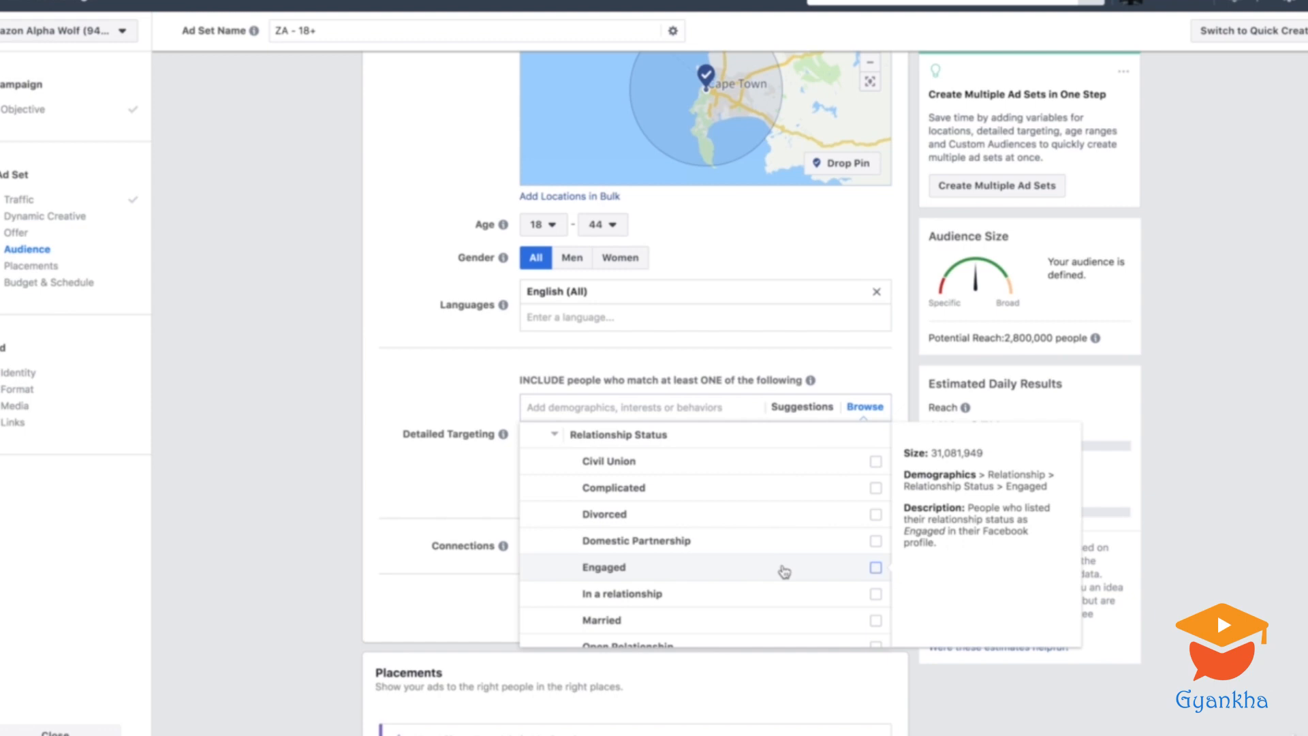
{"action": "left_click", "coordinate": [850, 374]}
Examine the Interests categories for detailed targeting, including Entertainment and the Pets options under Hobbies and activities.
{"action": "left_click", "coordinate": [866, 407]}
{"action": "left_click", "coordinate": [530, 458]}
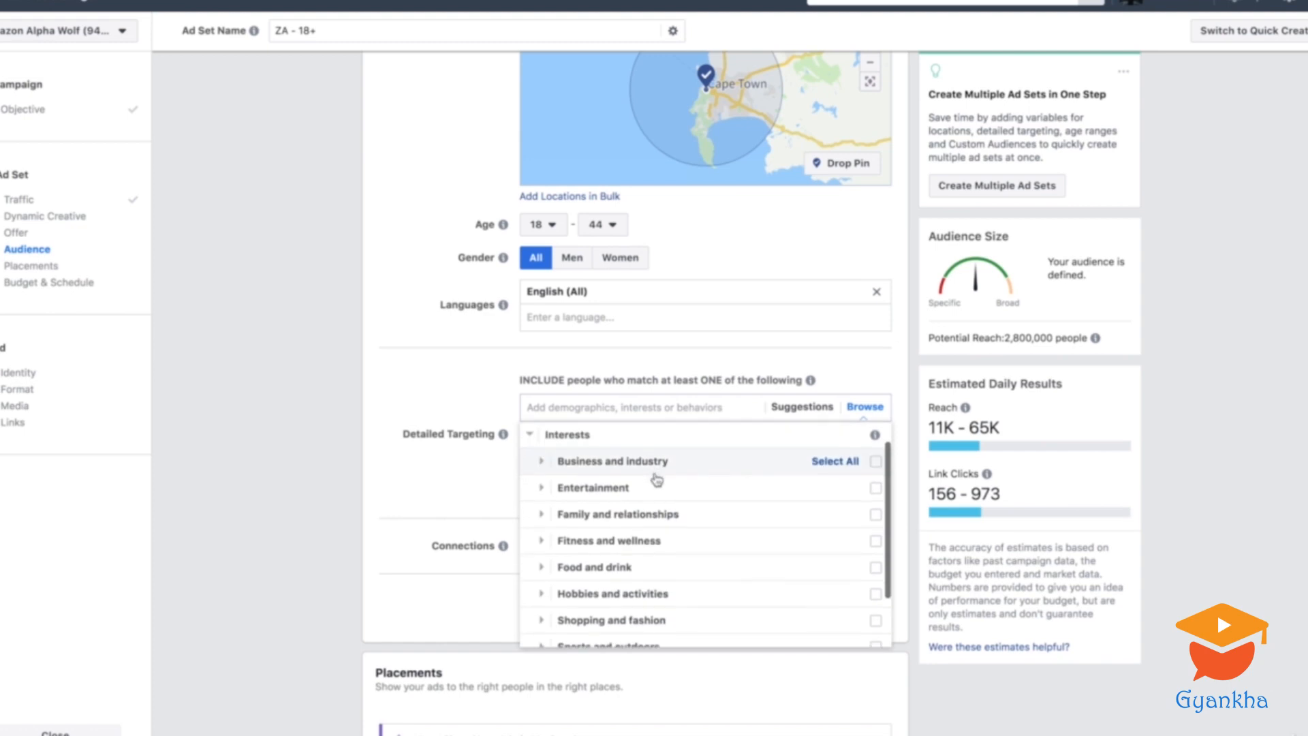
{"action": "left_click", "coordinate": [540, 488]}
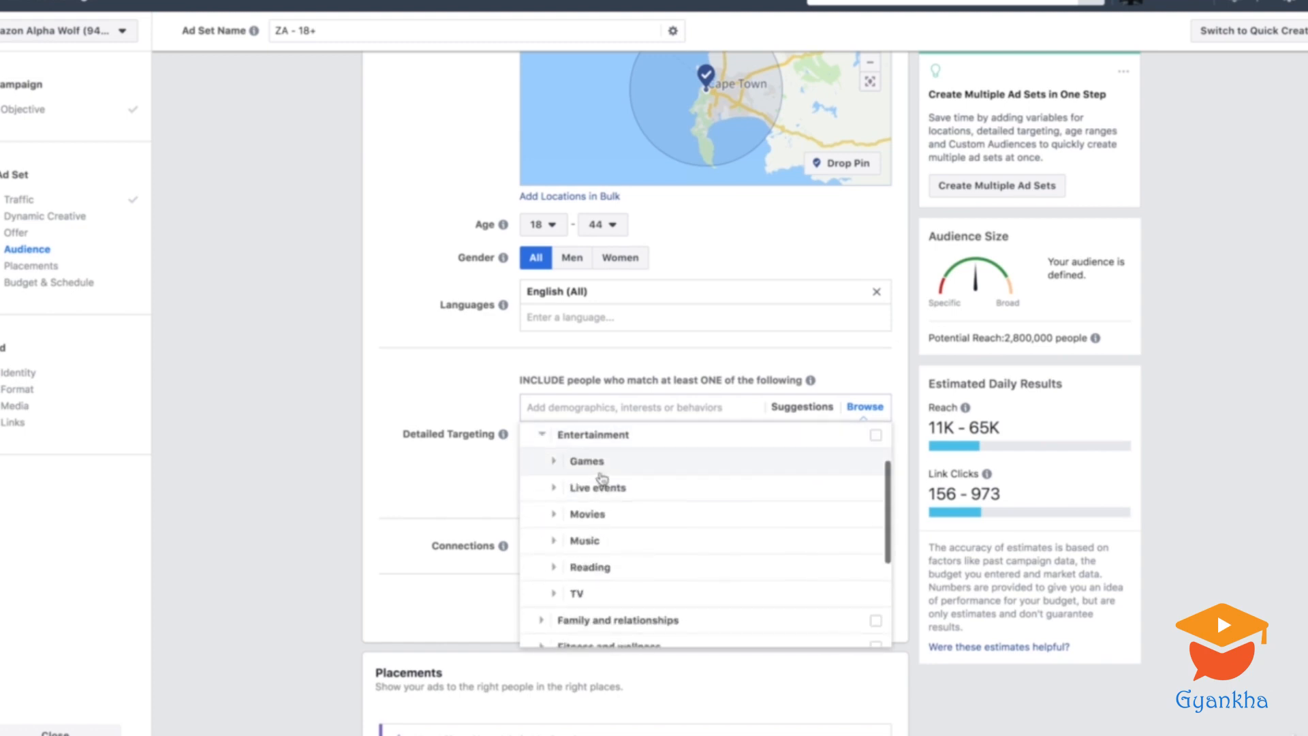
{"action": "left_click", "coordinate": [553, 541]}
{"action": "scroll", "coordinate": [659, 555], "scroll_direction": "down", "scroll_amount": 6}
{"action": "left_click", "coordinate": [543, 532]}
{"action": "scroll", "coordinate": [588, 531], "scroll_direction": "down", "scroll_amount": 2}
{"action": "left_click", "coordinate": [550, 465]}
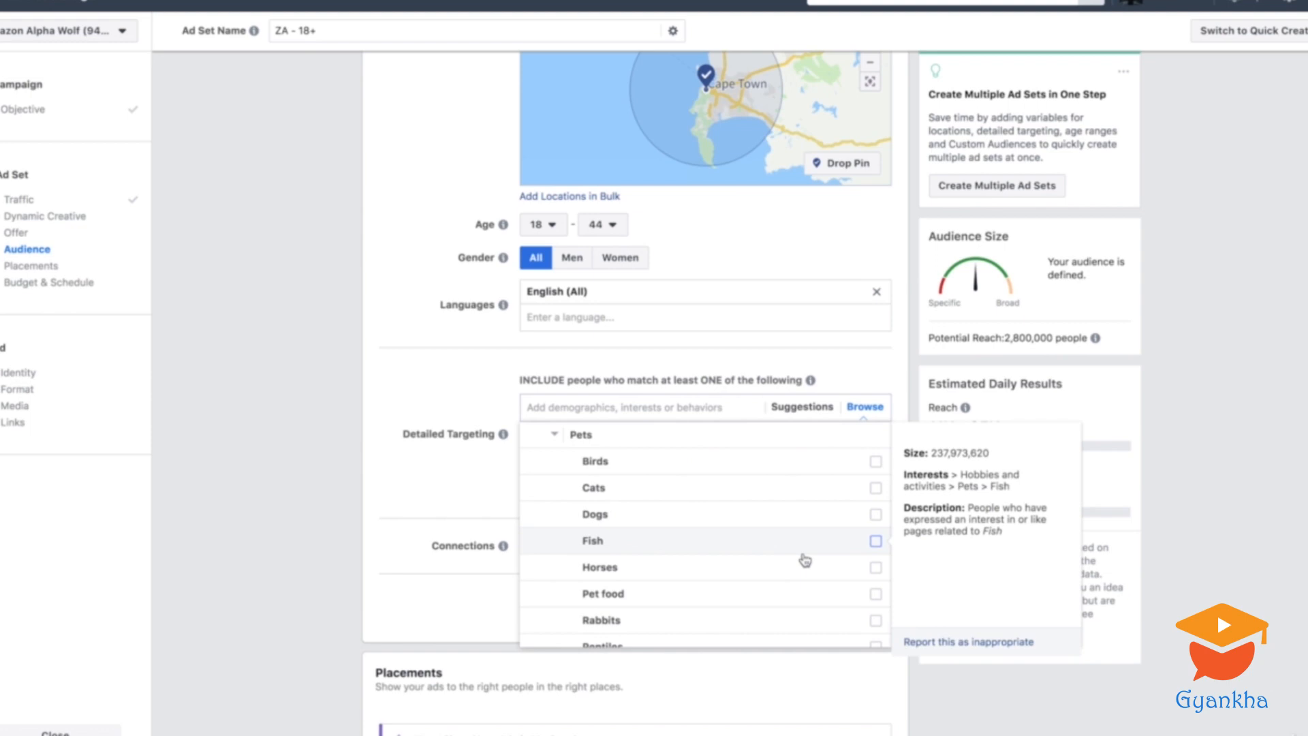
{"action": "scroll", "coordinate": [806, 560], "scroll_direction": "down", "scroll_amount": 1}
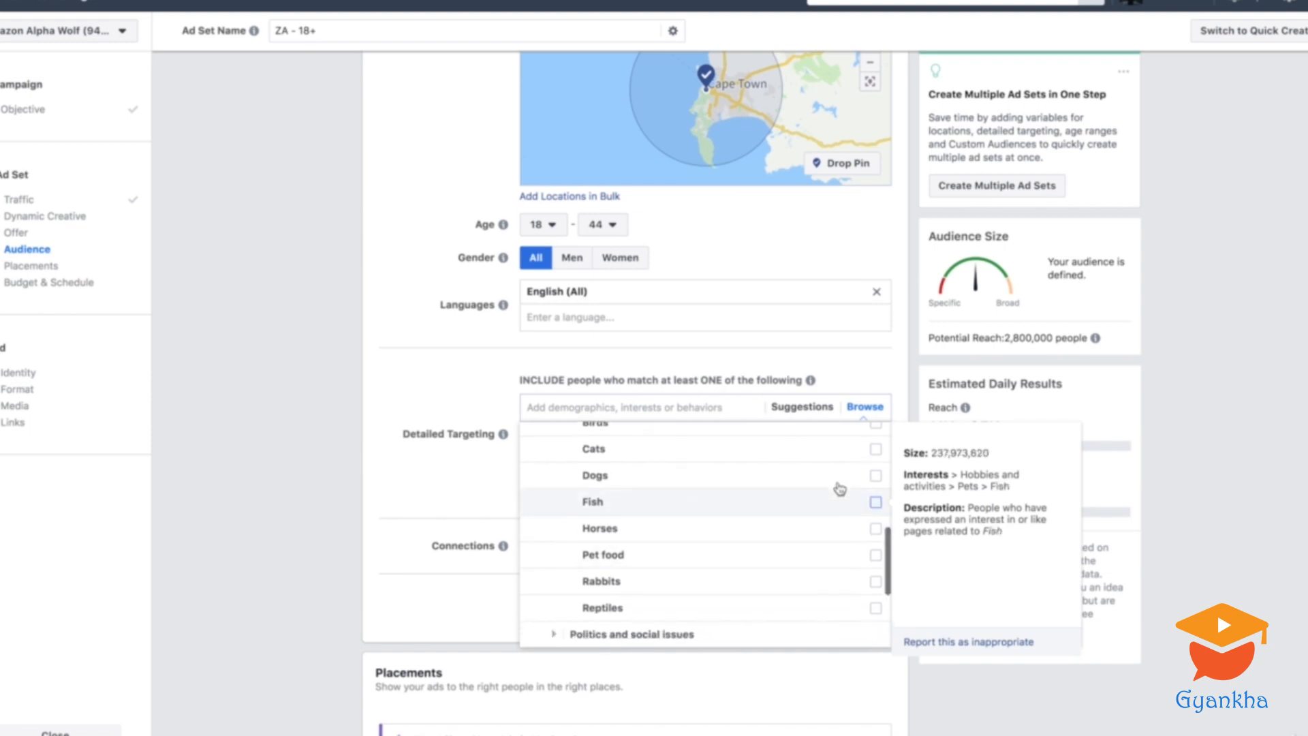
{"action": "left_click", "coordinate": [462, 370]}
Search detailed targeting for "coffee" and include the interests Coffee and Coffeehouses.
{"action": "type", "text": "coffee"}
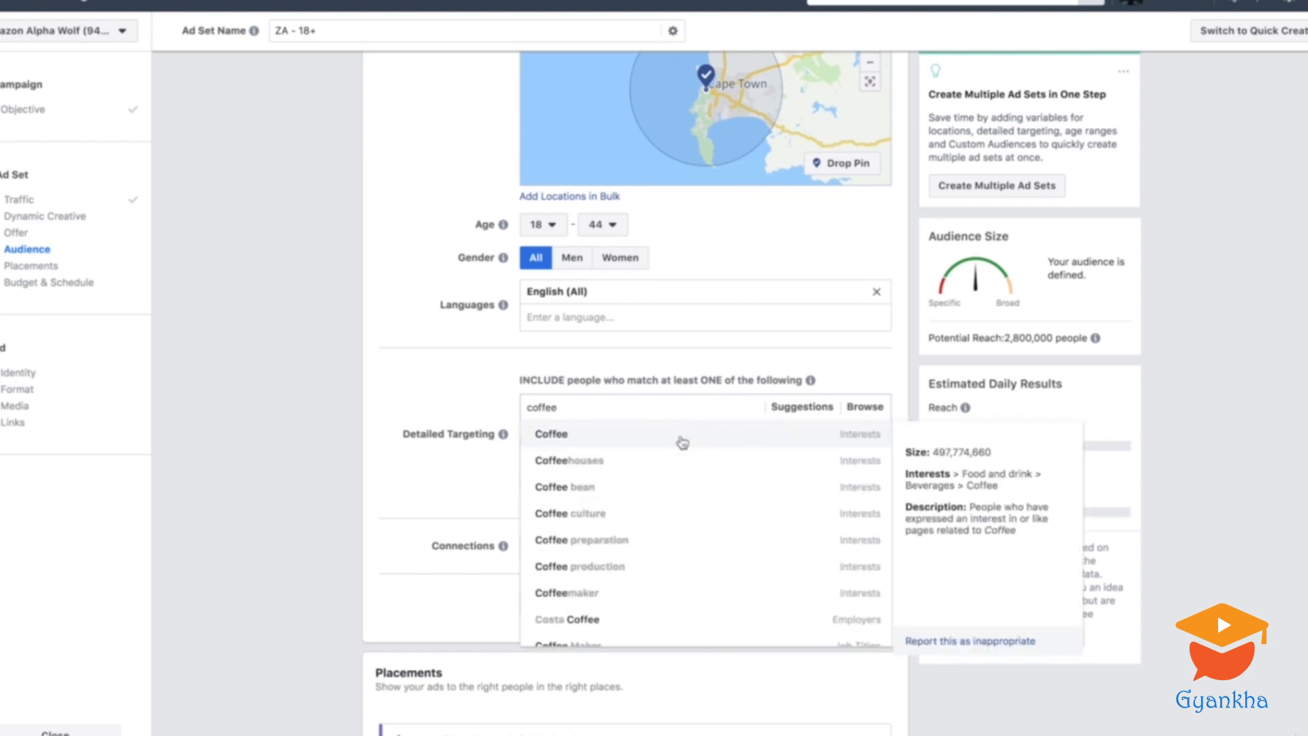
{"action": "left_click", "coordinate": [681, 436]}
{"action": "type", "text": "c"}
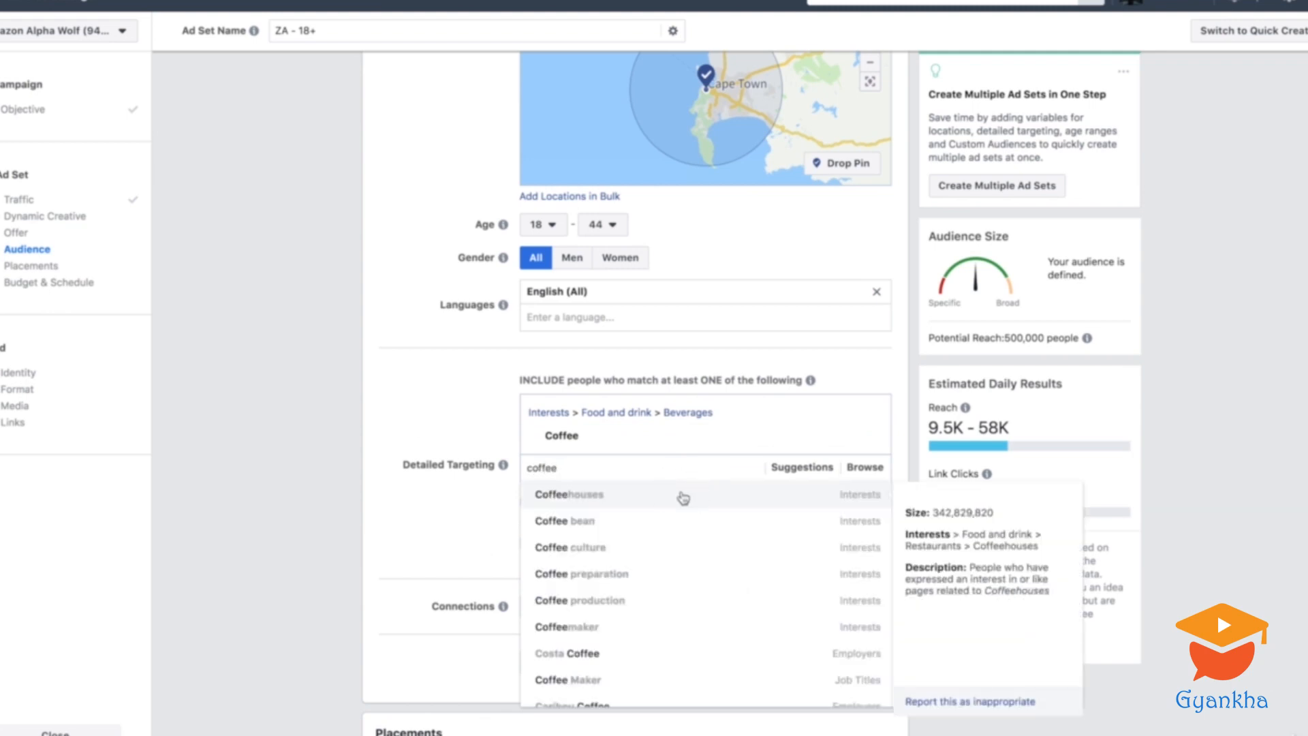
{"action": "left_click", "coordinate": [683, 497]}
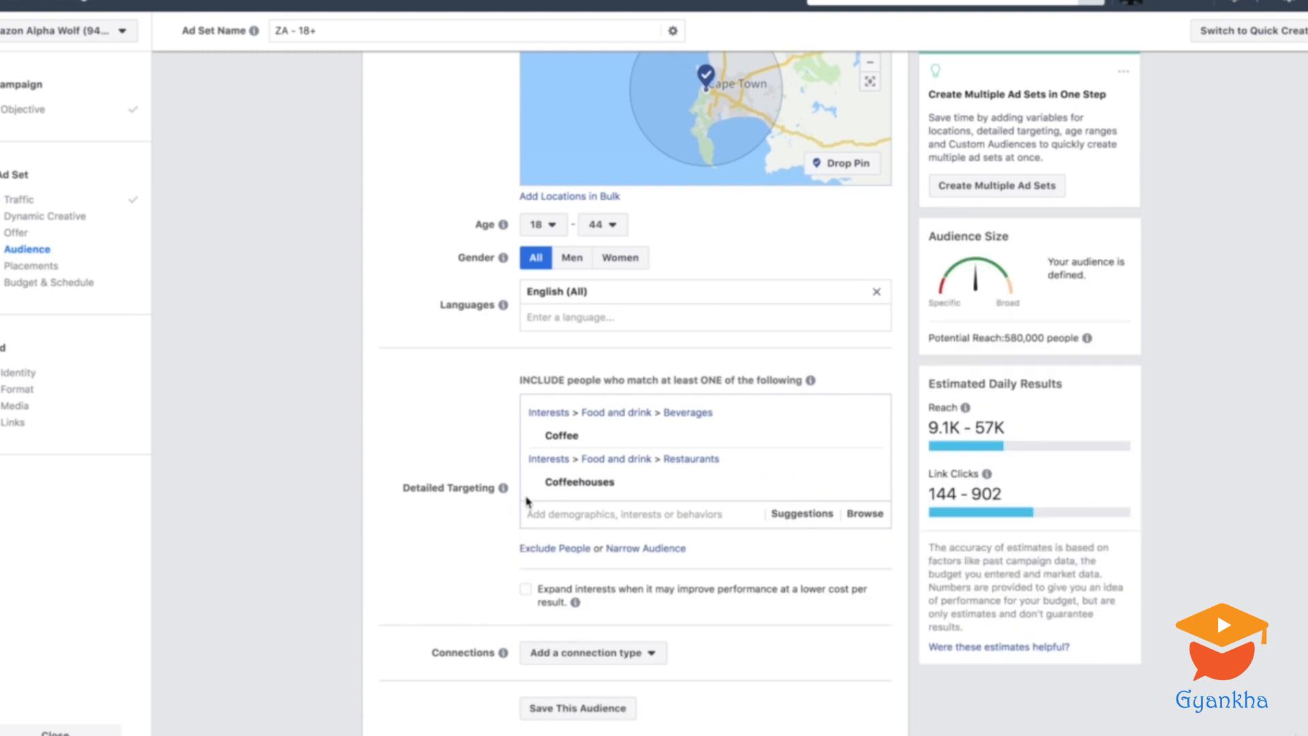
Narrow the audience so people must also match the purchase behavior Engaged Shoppers.
{"action": "scroll", "coordinate": [784, 531], "scroll_direction": "down", "scroll_amount": 2}
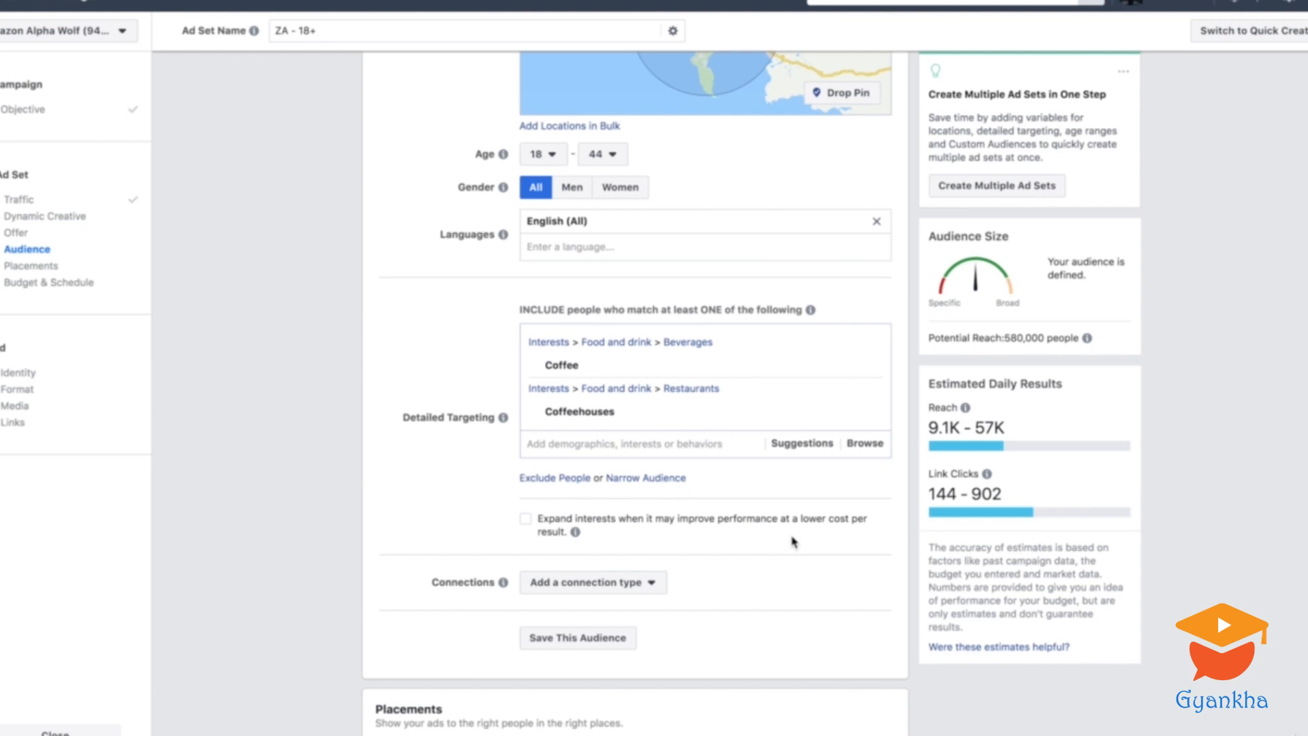
{"action": "left_click", "coordinate": [661, 480]}
{"action": "left_click", "coordinate": [734, 505]}
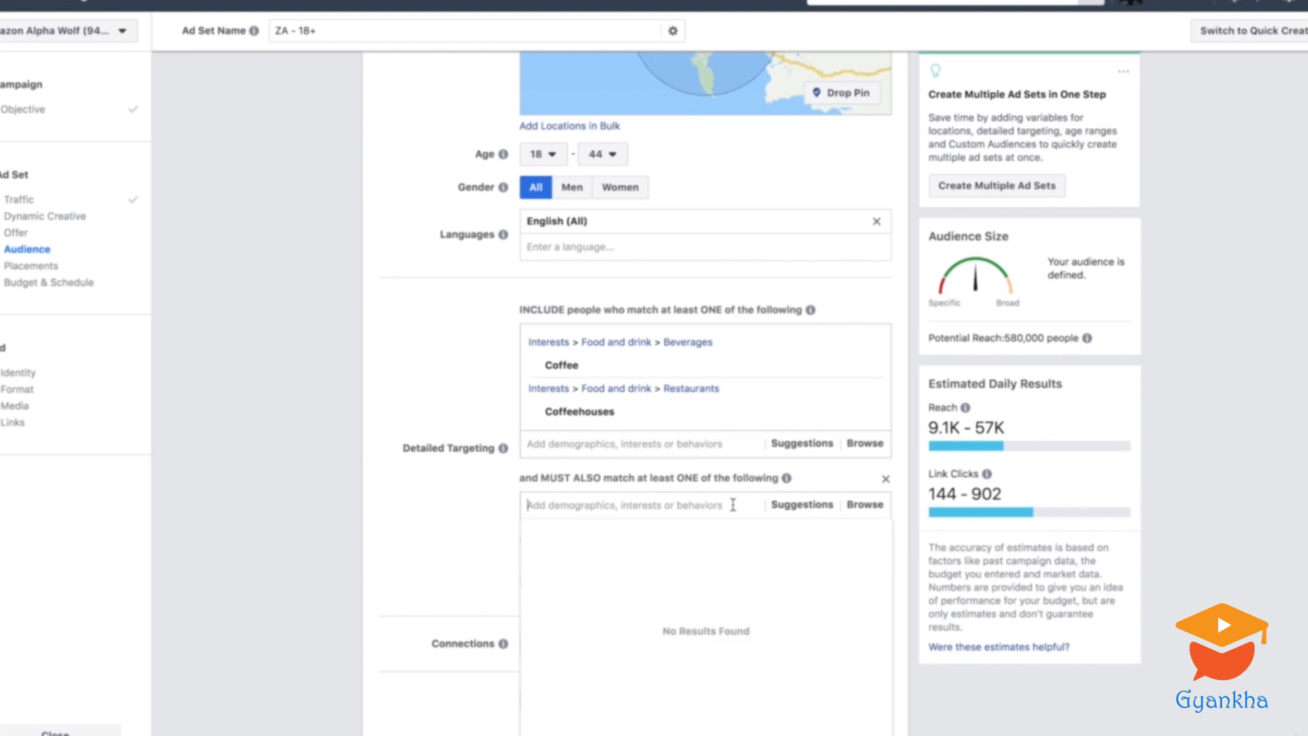
{"action": "left_click", "coordinate": [869, 504]}
{"action": "left_click", "coordinate": [545, 586]}
{"action": "scroll", "coordinate": [660, 581], "scroll_direction": "down", "scroll_amount": 3}
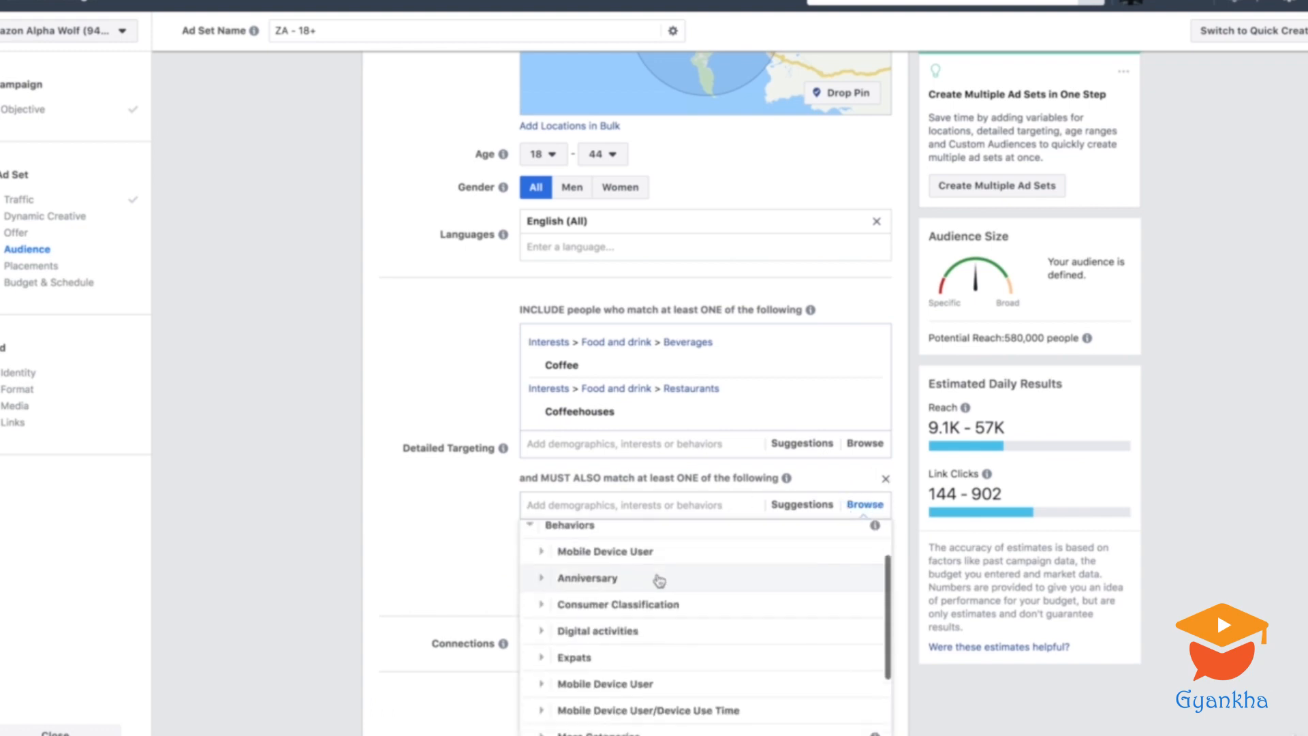
{"action": "scroll", "coordinate": [642, 611], "scroll_direction": "down", "scroll_amount": 1}
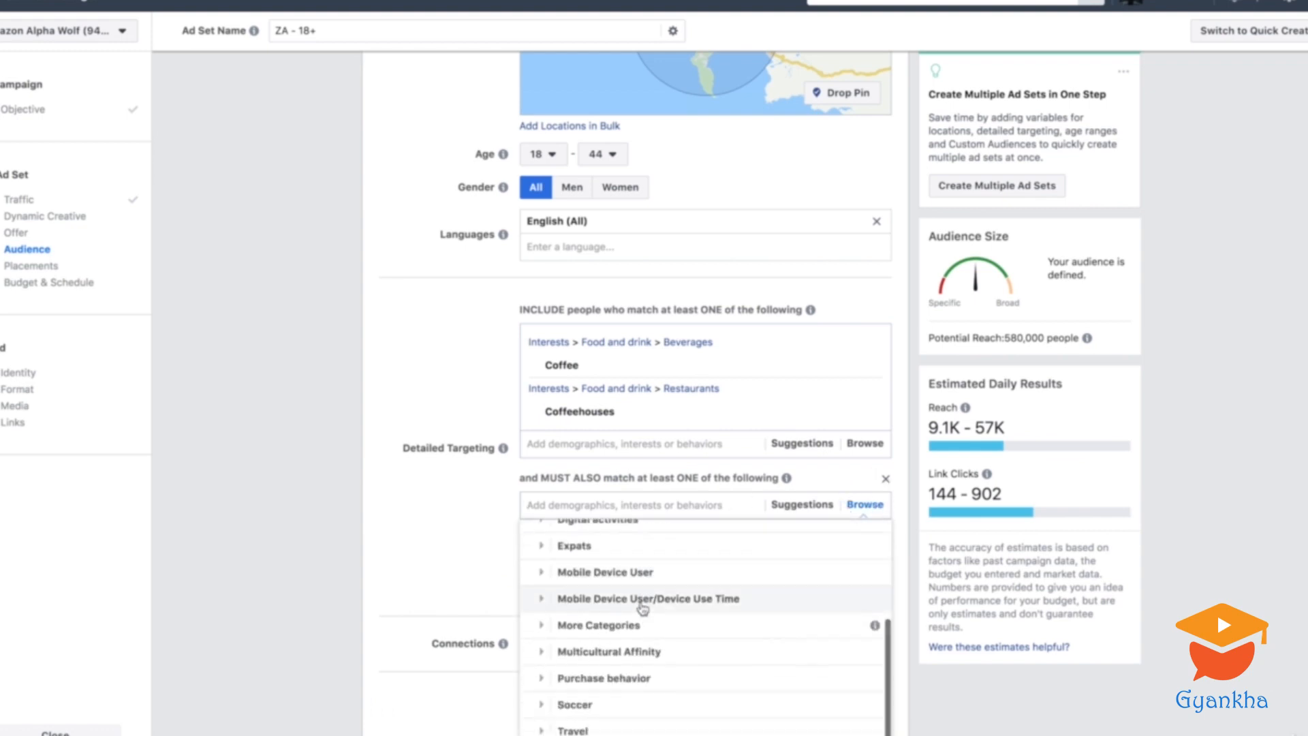
{"action": "left_click", "coordinate": [541, 678]}
{"action": "scroll", "coordinate": [549, 674], "scroll_direction": "down", "scroll_amount": 1}
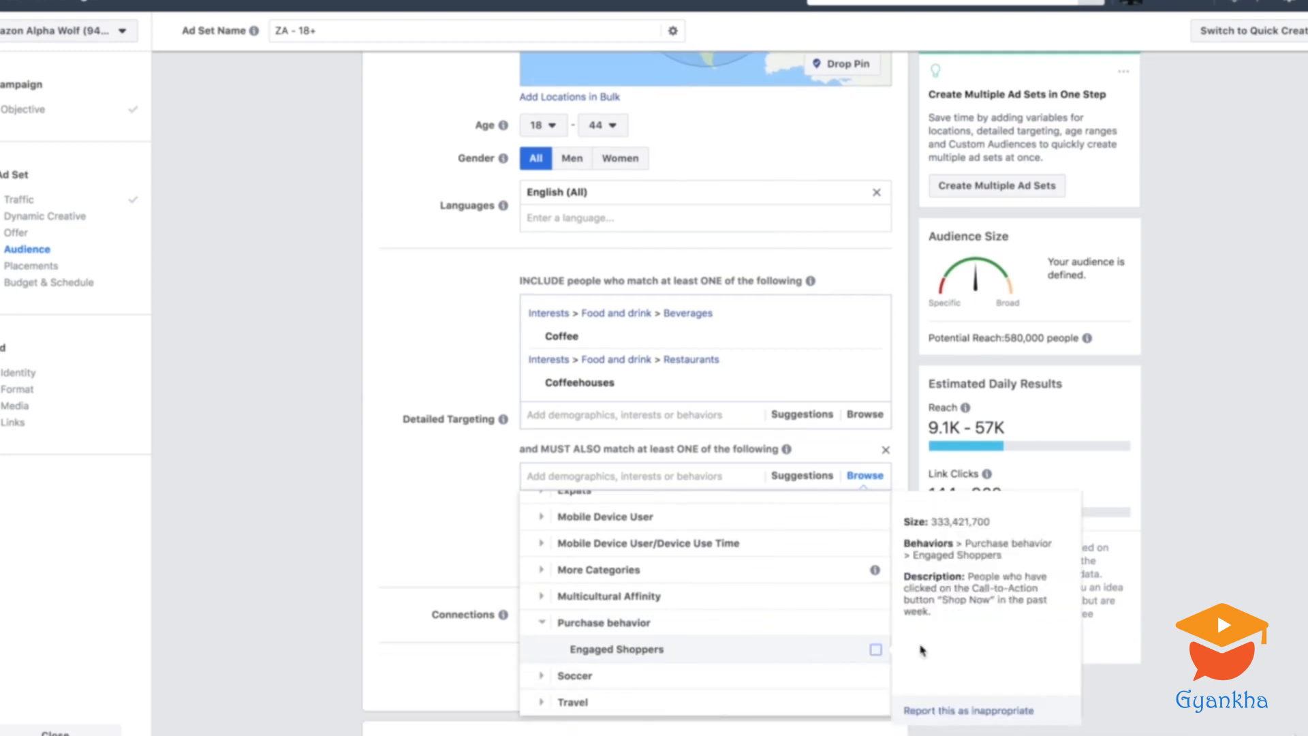
{"action": "left_click", "coordinate": [875, 649]}
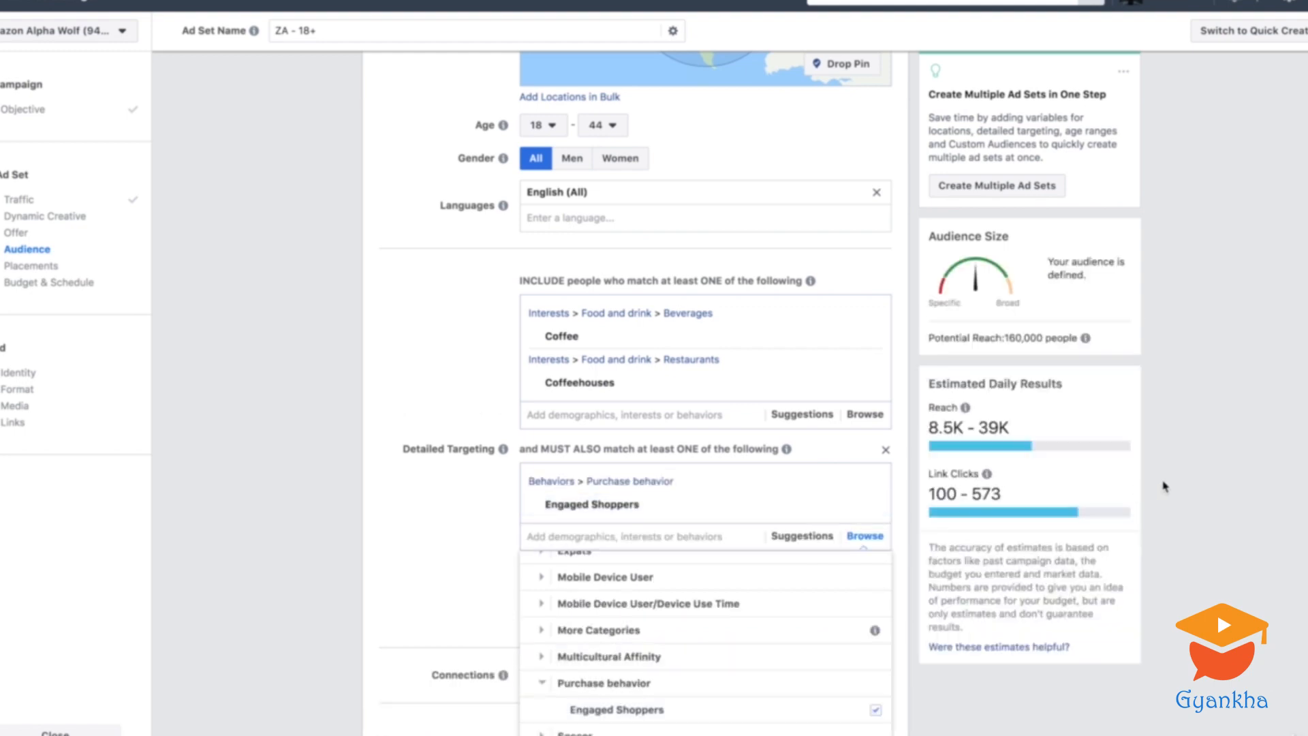
{"action": "left_click", "coordinate": [1213, 466]}
Examine the estimated daily results and the potential reach of the narrowed audience.
{"action": "mouse_move", "coordinate": [978, 483]}
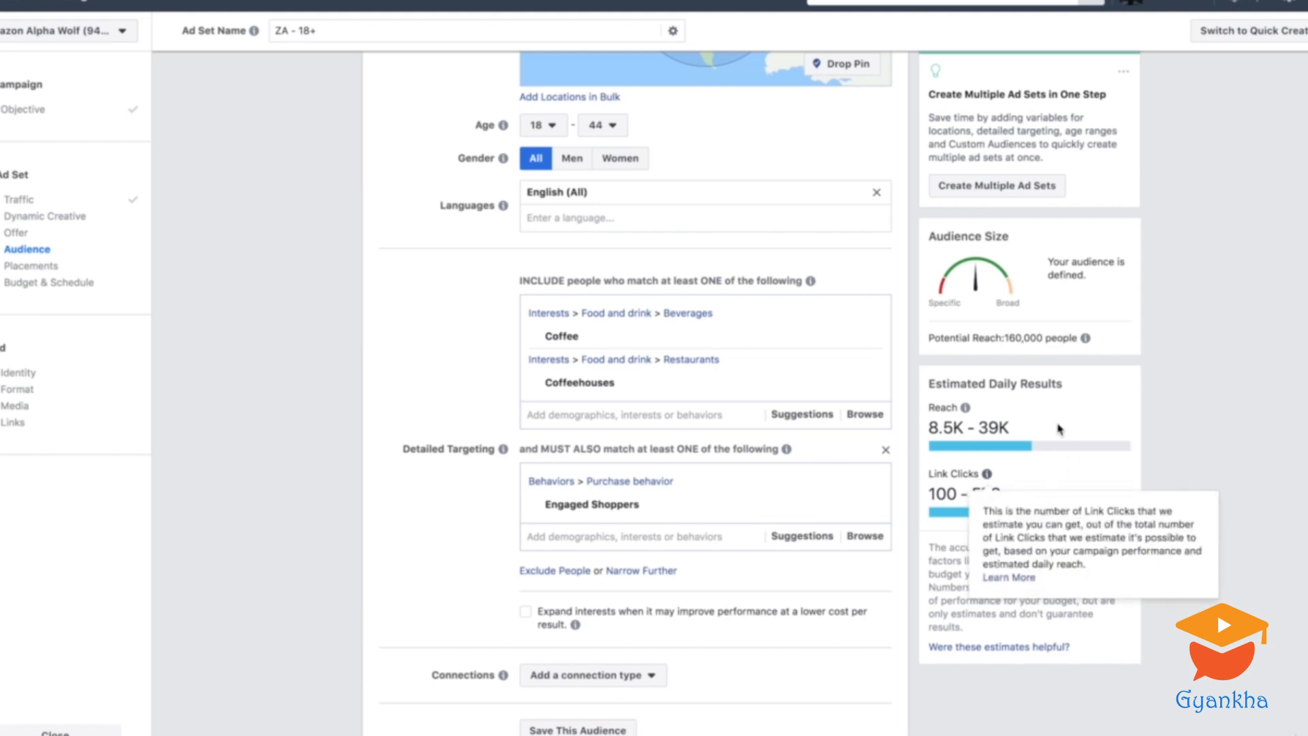
{"action": "scroll", "coordinate": [883, 603], "scroll_direction": "down", "scroll_amount": 3}
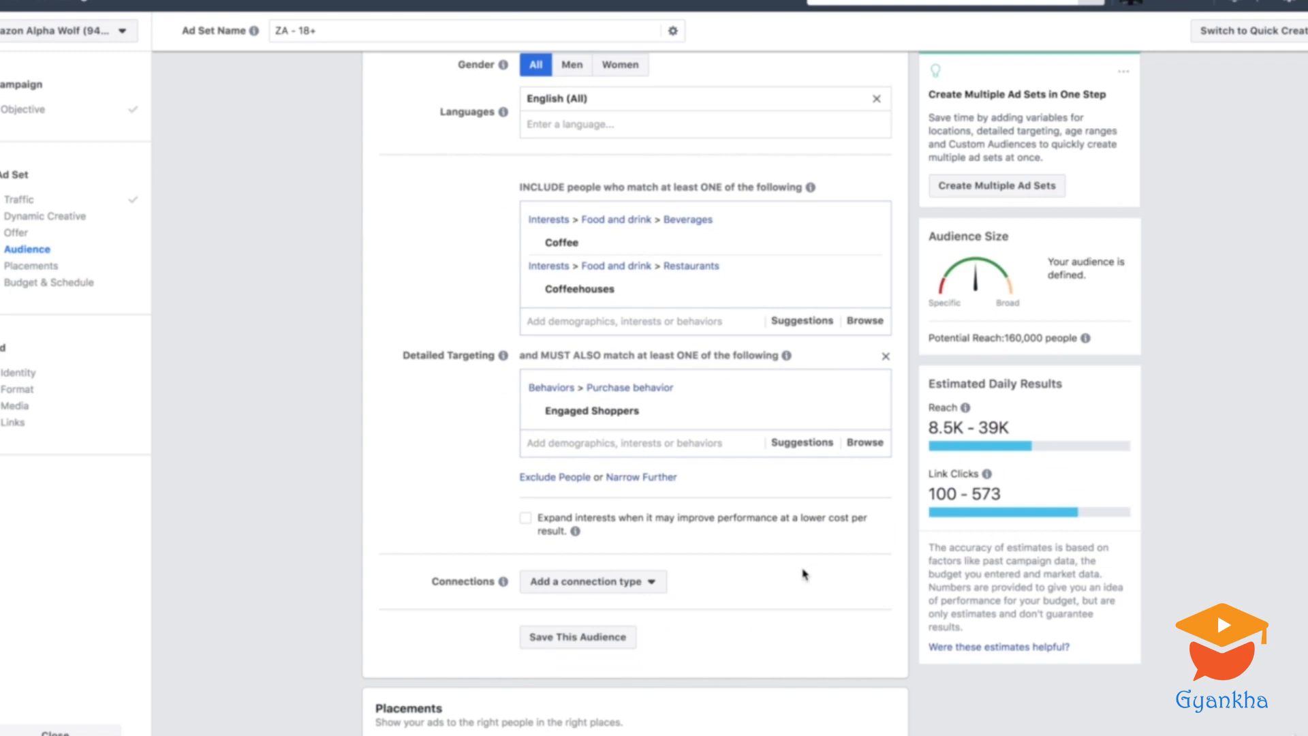
{"action": "scroll", "coordinate": [804, 574], "scroll_direction": "down", "scroll_amount": 1}
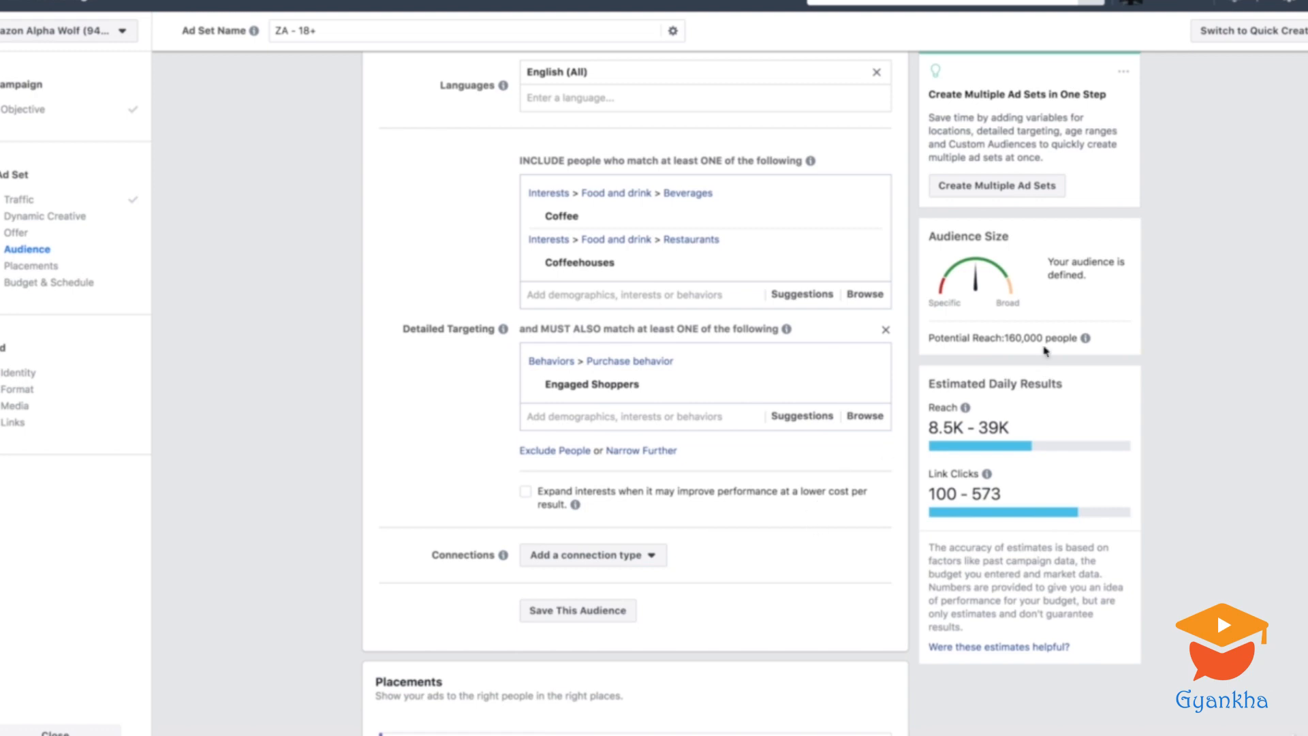
{"action": "left_click_drag", "start_coordinate": [929, 338], "coordinate": [1076, 337]}
{"action": "left_click", "coordinate": [1218, 352]}
Examine the available connection types without adding one, and review the ad set's placement options.
{"action": "scroll", "coordinate": [782, 561], "scroll_direction": "down", "scroll_amount": 3}
{"action": "left_click", "coordinate": [646, 389]}
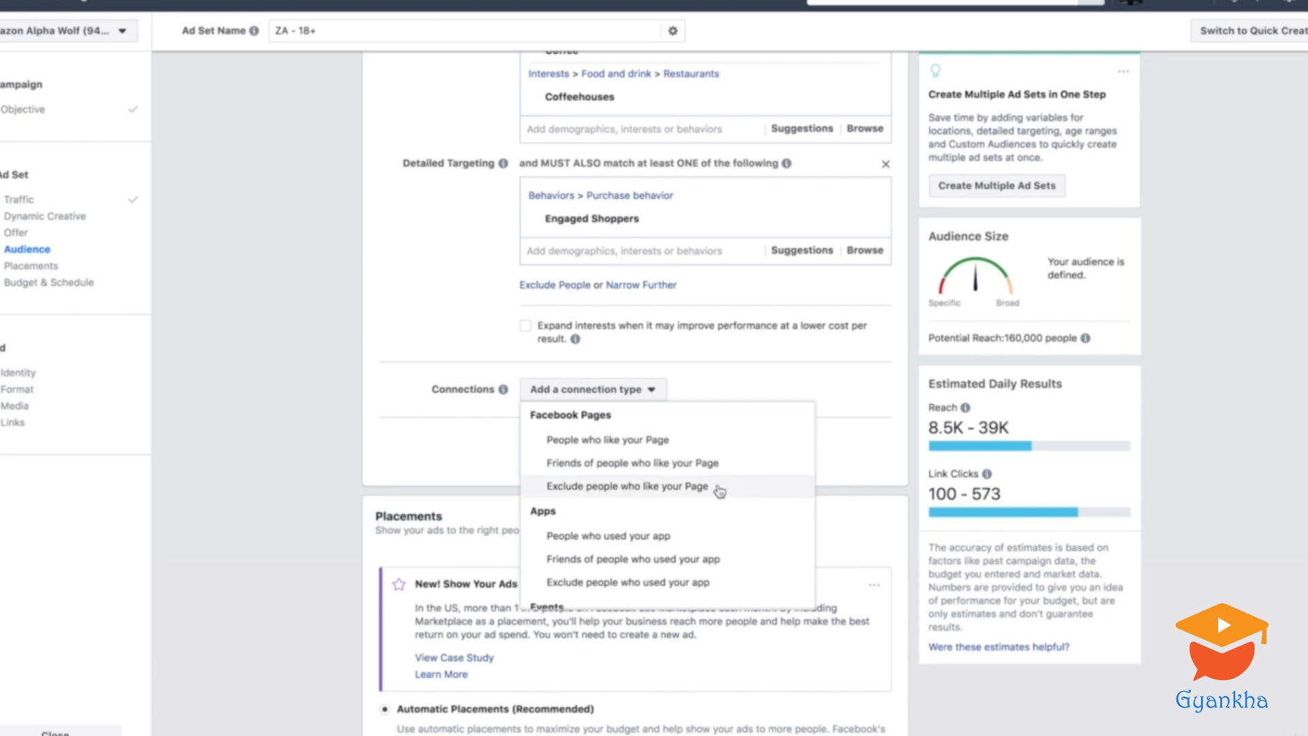
{"action": "left_click", "coordinate": [403, 439]}
{"action": "scroll", "coordinate": [502, 453], "scroll_direction": "down", "scroll_amount": 1}
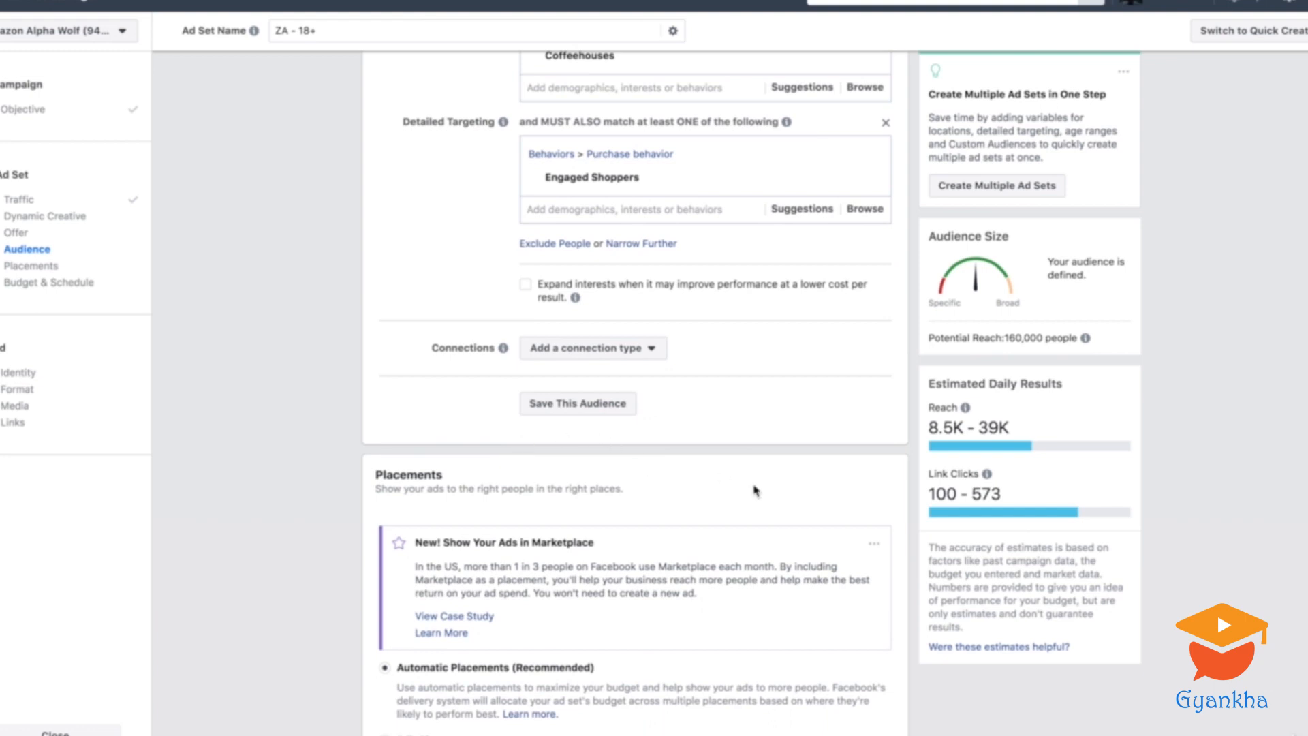
{"action": "scroll", "coordinate": [755, 489], "scroll_direction": "down", "scroll_amount": 5}
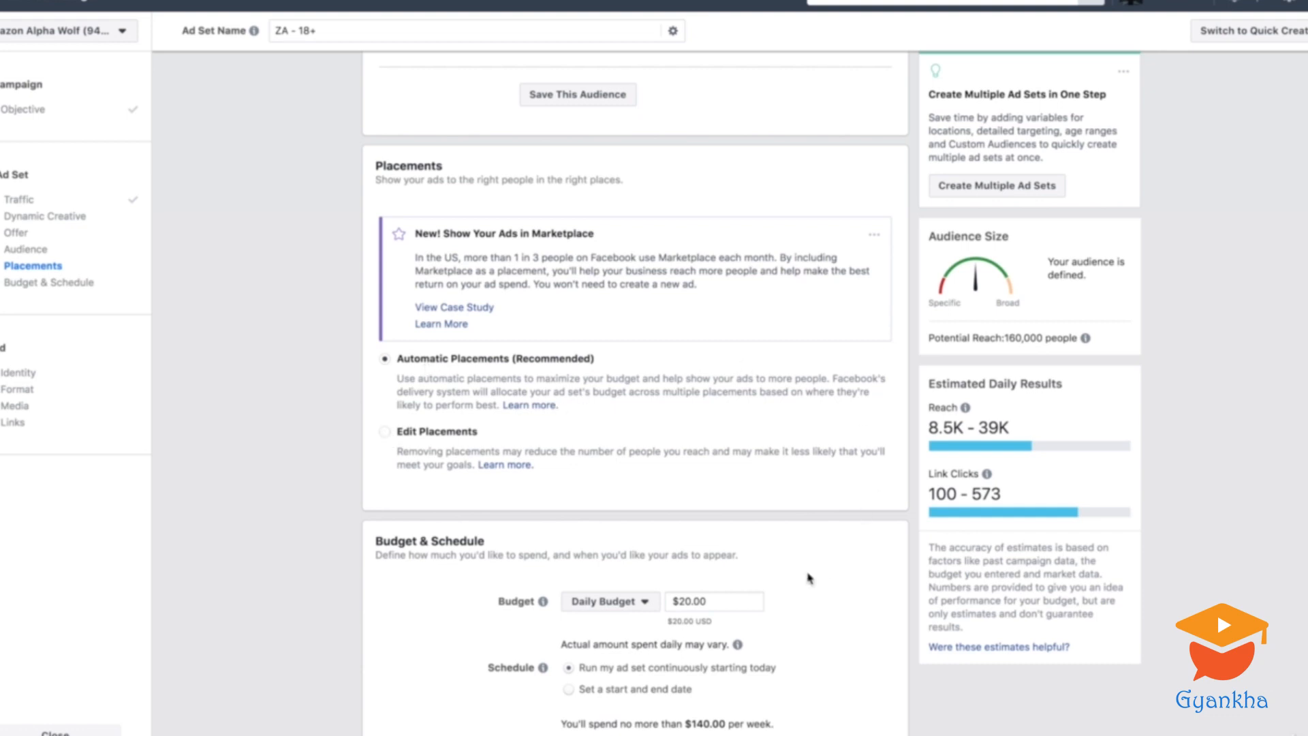
Switch the ad set from automatic placements to manually edited placements.
{"action": "left_click", "coordinate": [385, 432]}
{"action": "scroll", "coordinate": [633, 494], "scroll_direction": "down", "scroll_amount": 2}
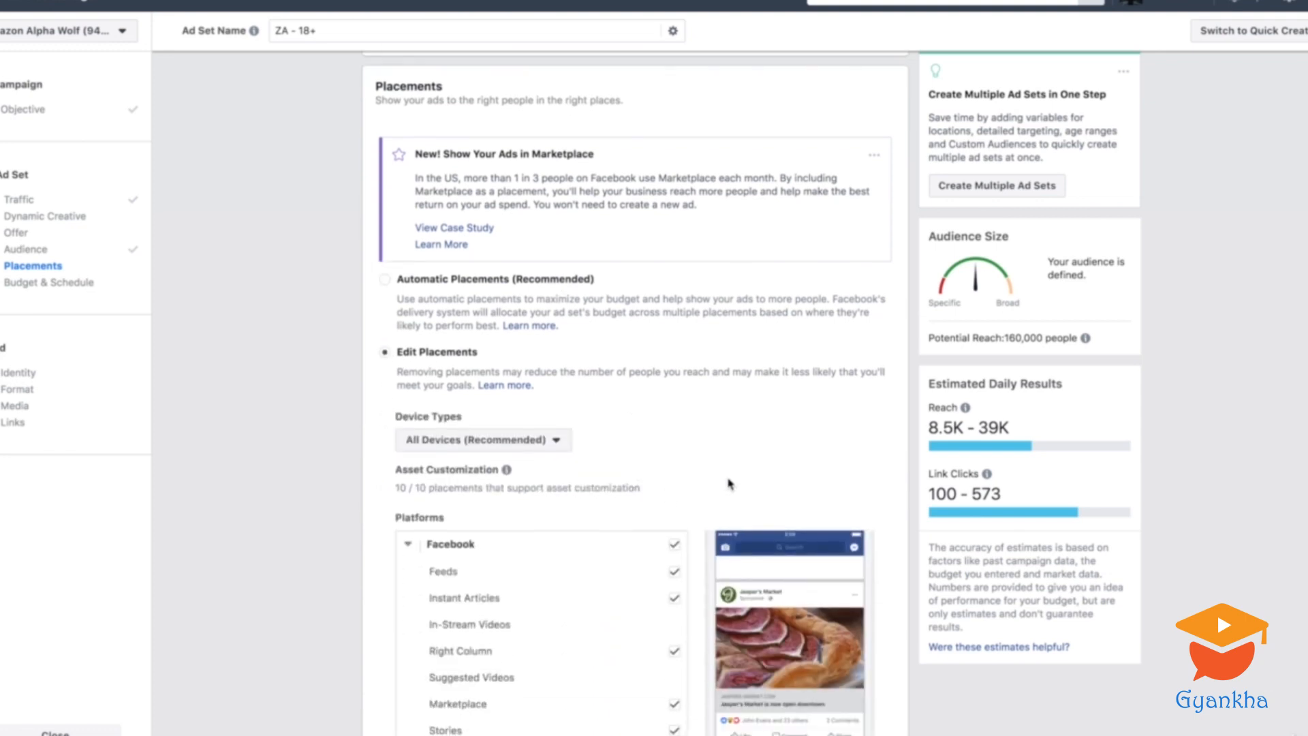
{"action": "scroll", "coordinate": [729, 484], "scroll_direction": "down", "scroll_amount": 1}
{"action": "scroll", "coordinate": [729, 484], "scroll_direction": "up", "scroll_amount": 1}
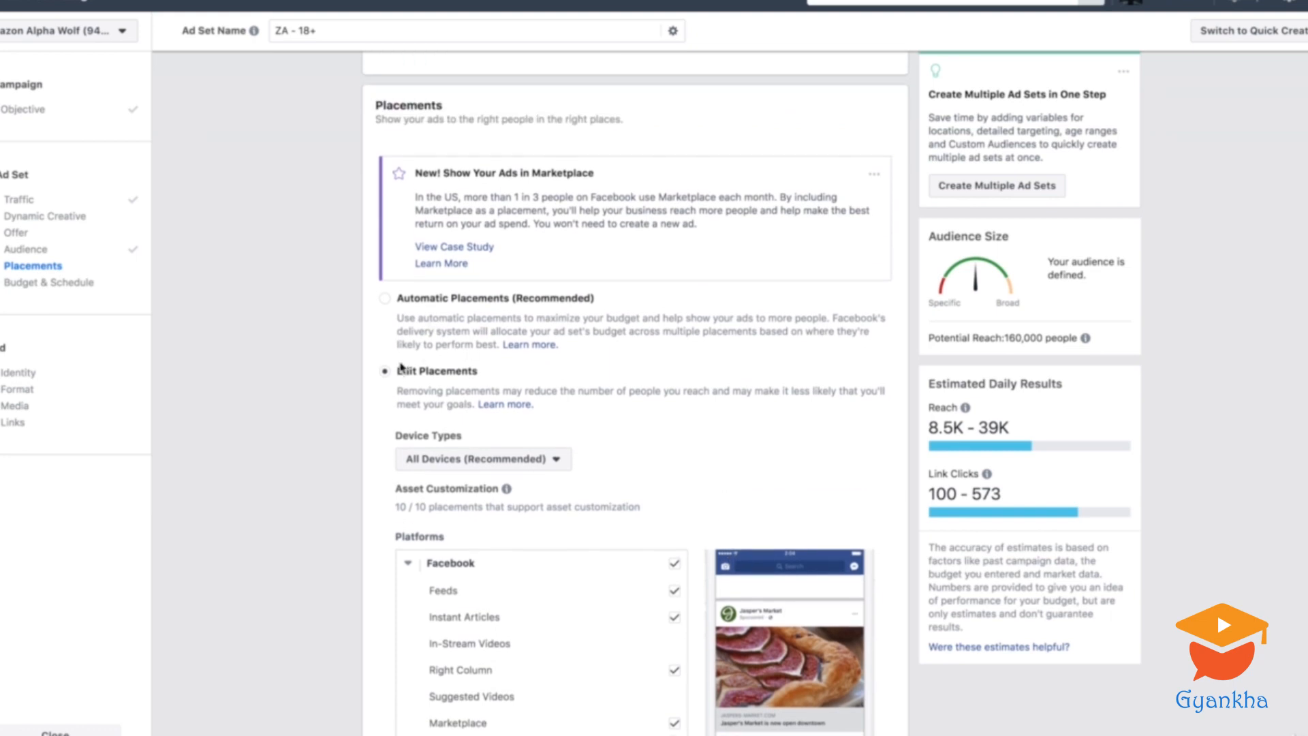
{"action": "scroll", "coordinate": [657, 452], "scroll_direction": "down", "scroll_amount": 3}
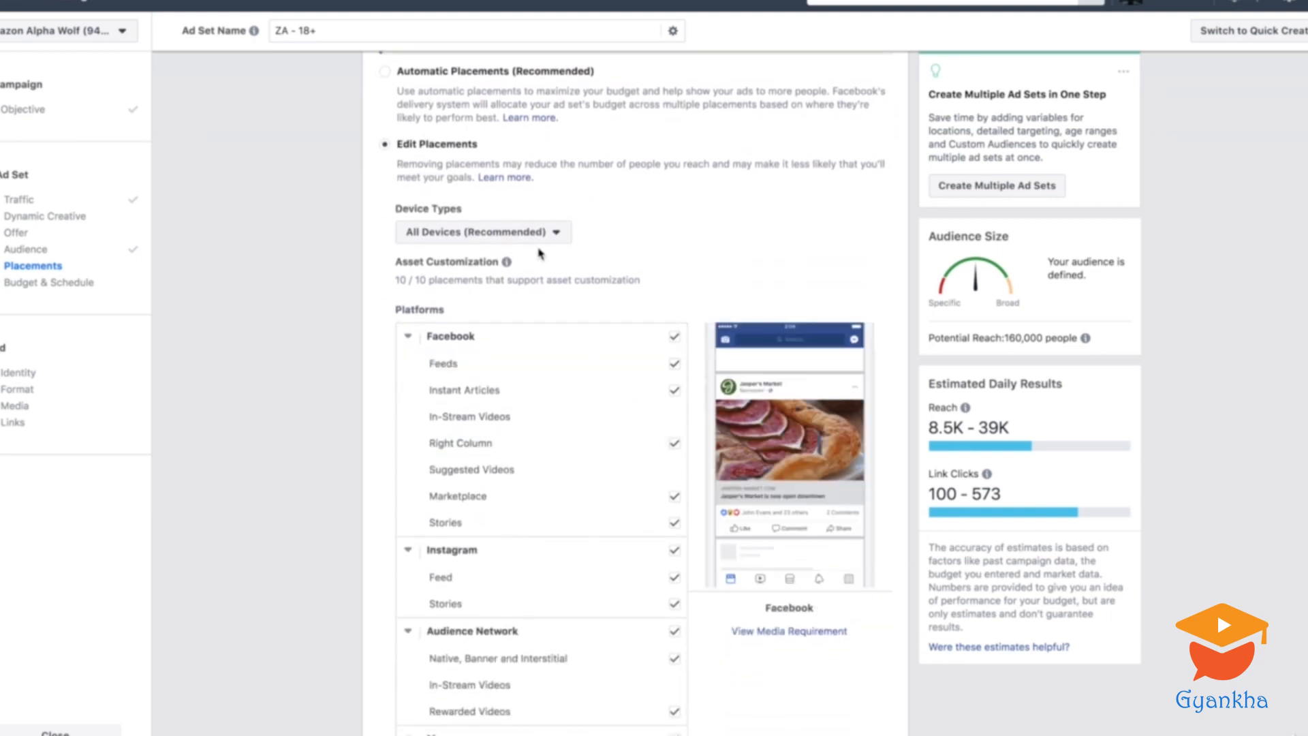
Examine the device type options for the placements, leaving both mobile and desktop selected.
{"action": "left_click", "coordinate": [534, 231]}
{"action": "left_click", "coordinate": [614, 229]}
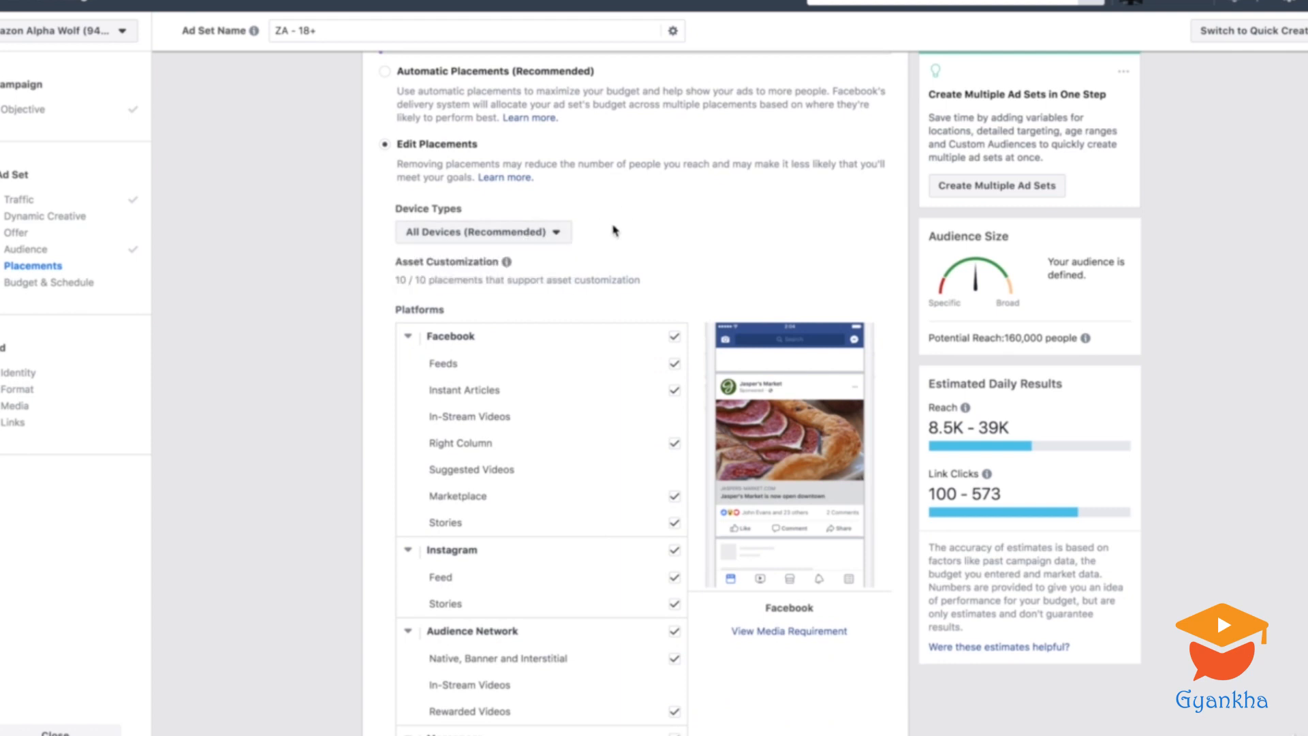
{"action": "left_click", "coordinate": [539, 233]}
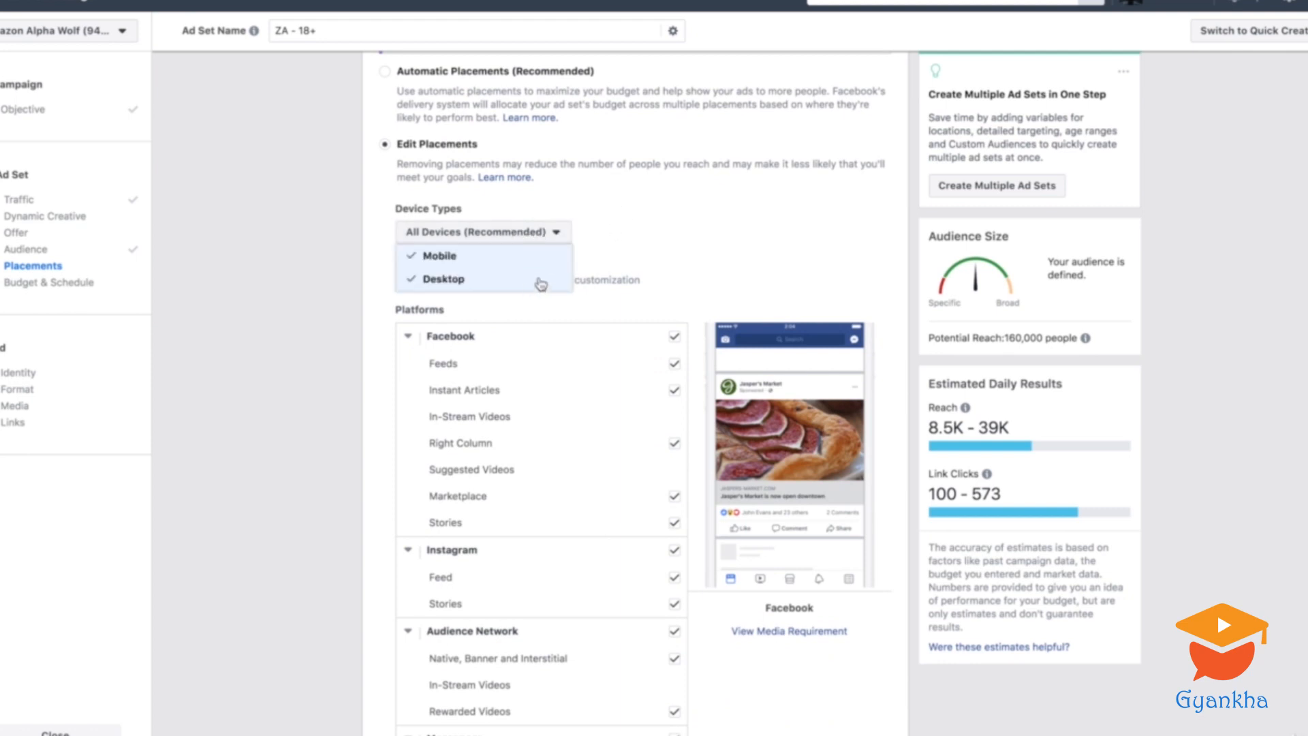
{"action": "left_click", "coordinate": [696, 251]}
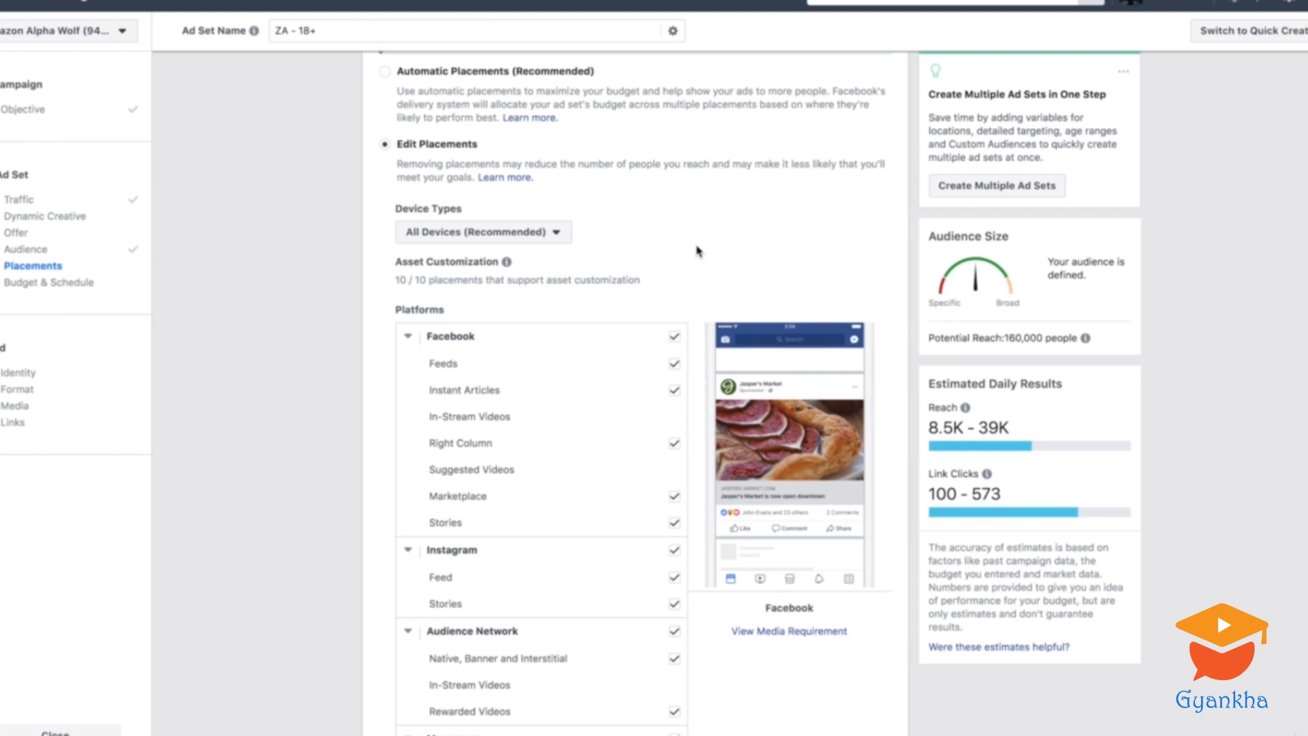
{"action": "left_click", "coordinate": [557, 233]}
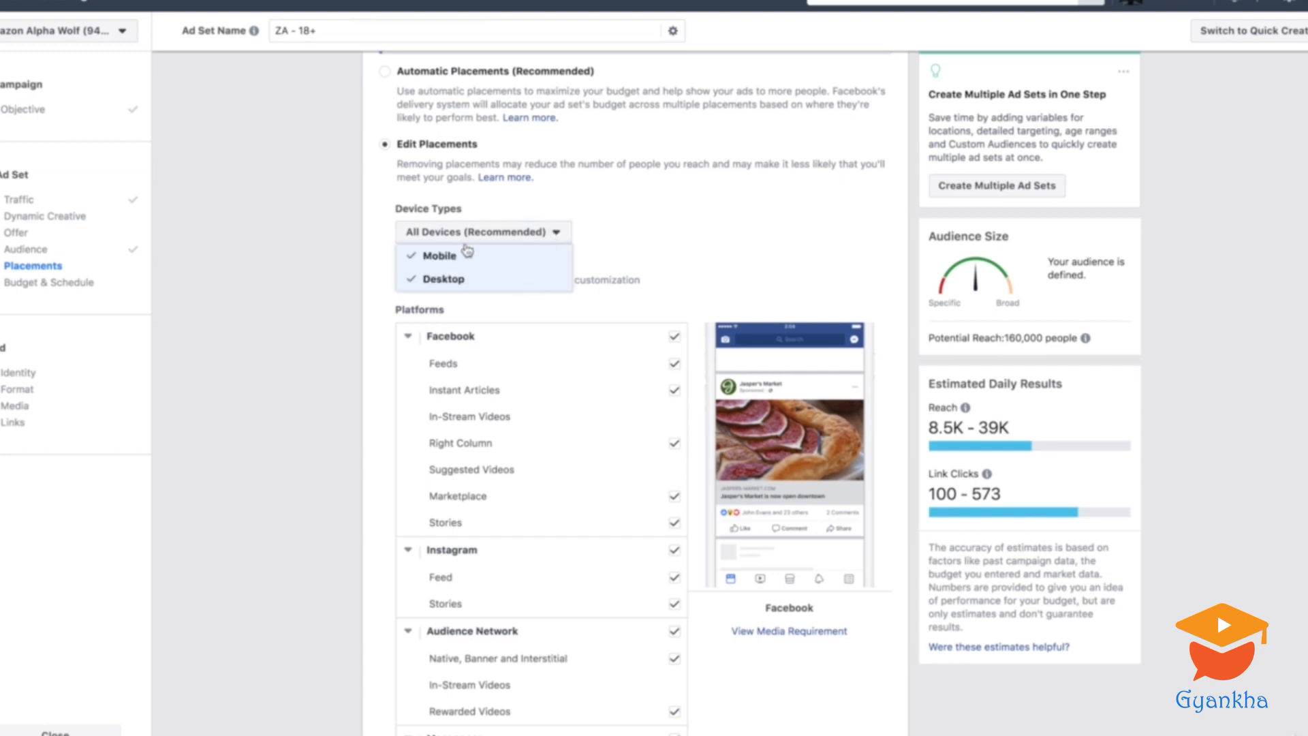
{"action": "left_click", "coordinate": [654, 232]}
Deselect the Facebook, Audience Network and Messenger platforms, keeping Instagram Feed and Stories and adding back only Facebook Feeds.
{"action": "scroll", "coordinate": [787, 258], "scroll_direction": "down", "scroll_amount": 1}
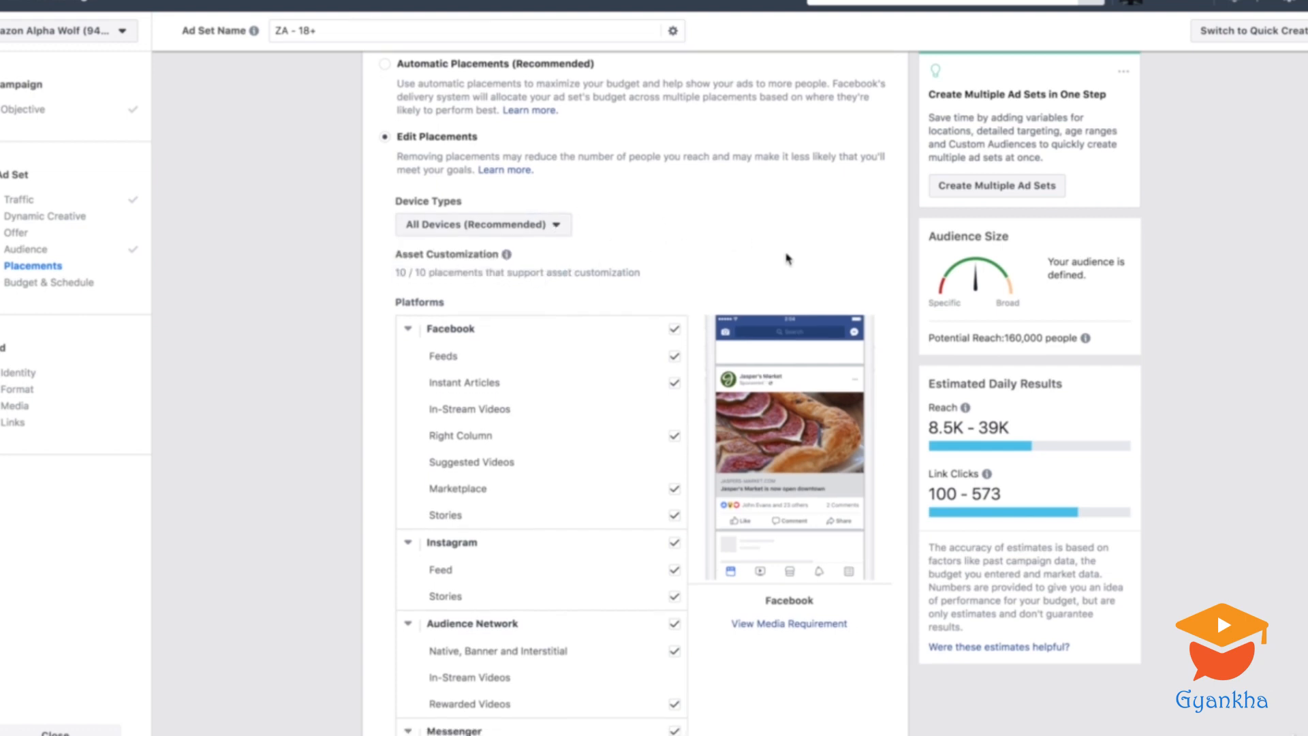
{"action": "scroll", "coordinate": [787, 258], "scroll_direction": "down", "scroll_amount": 2}
{"action": "scroll", "coordinate": [727, 197], "scroll_direction": "down", "scroll_amount": 2}
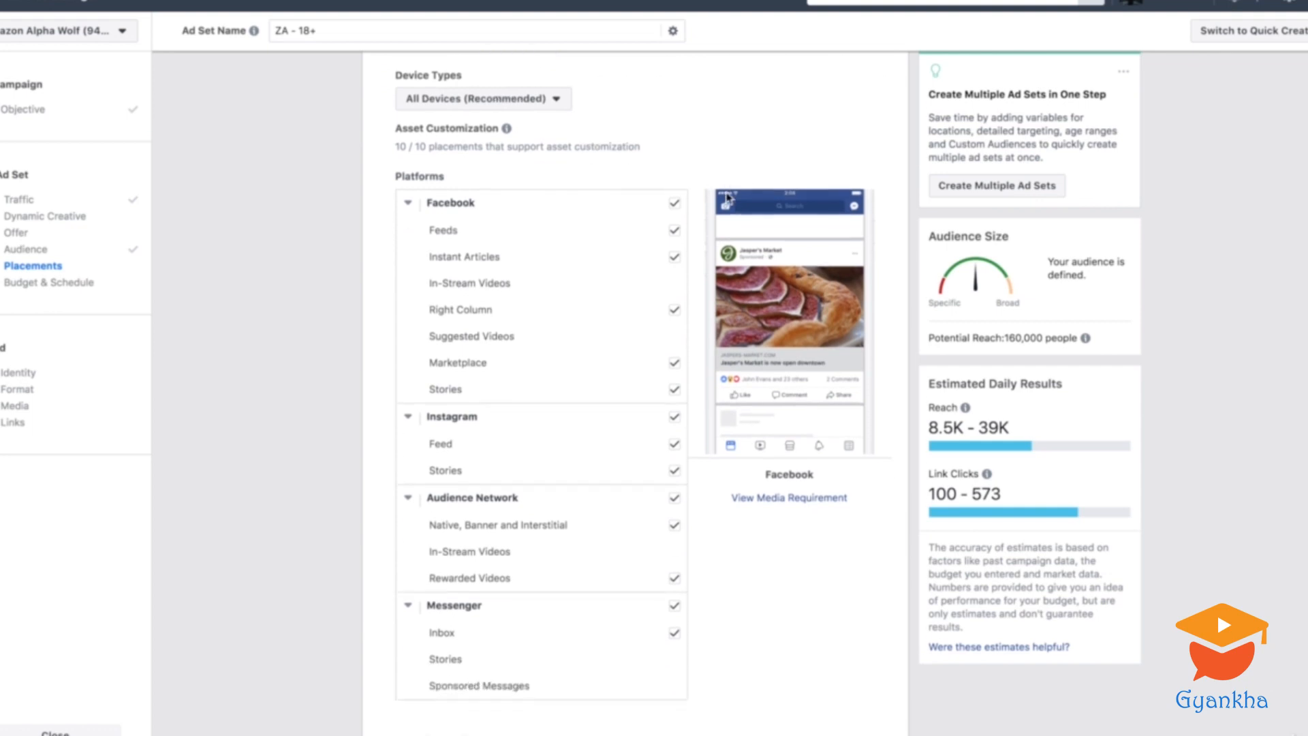
{"action": "left_click", "coordinate": [673, 205]}
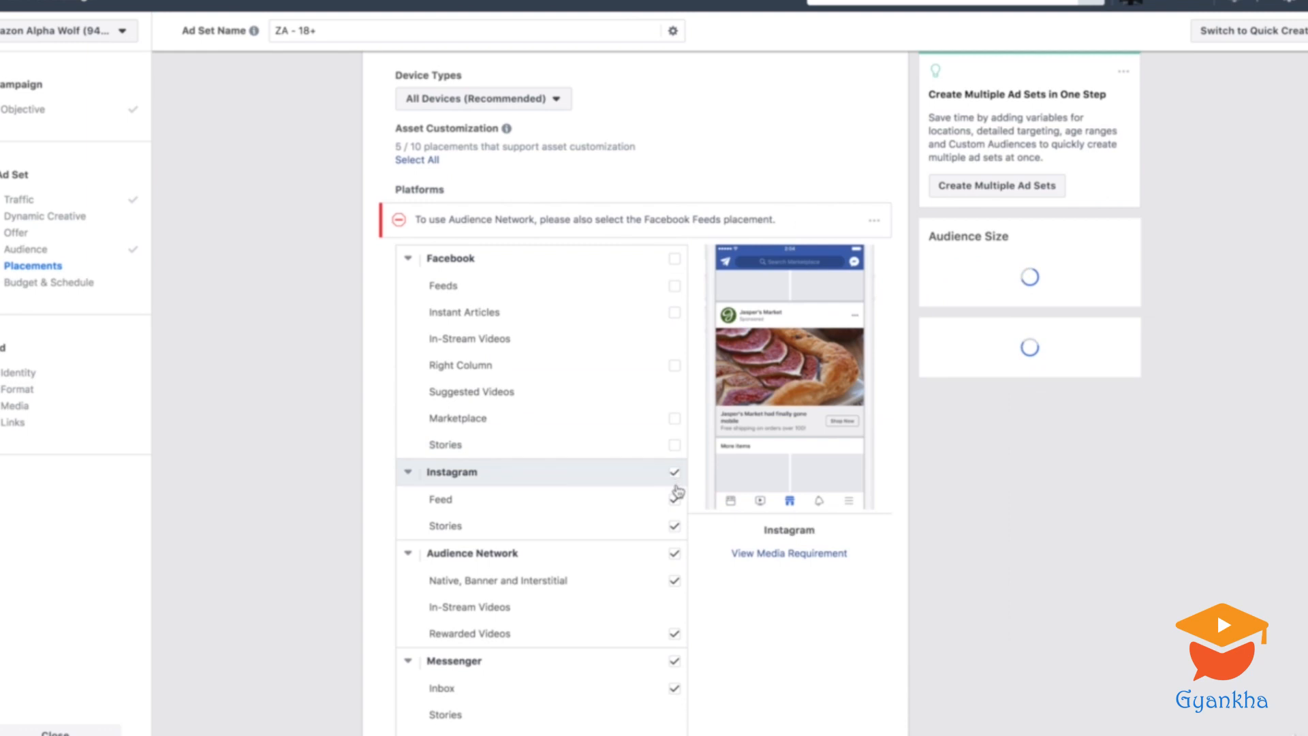
{"action": "left_click", "coordinate": [675, 553]}
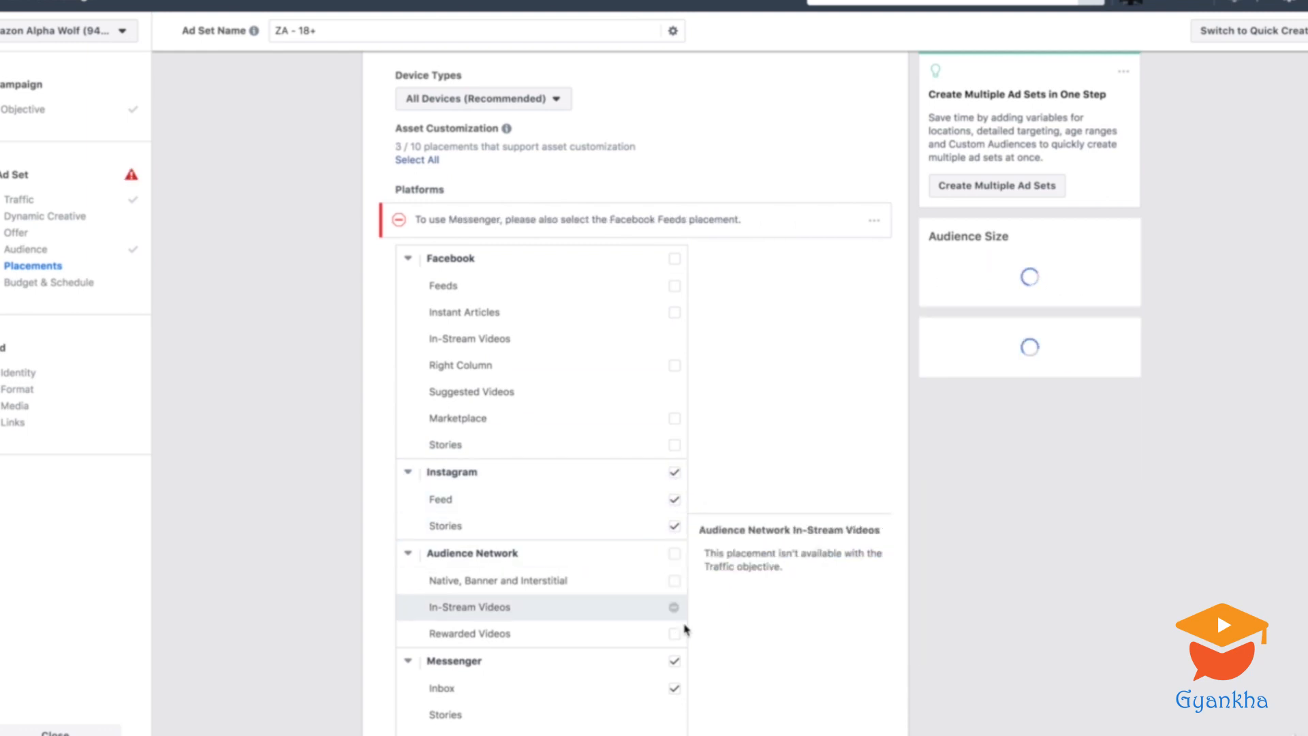
{"action": "left_click", "coordinate": [674, 665]}
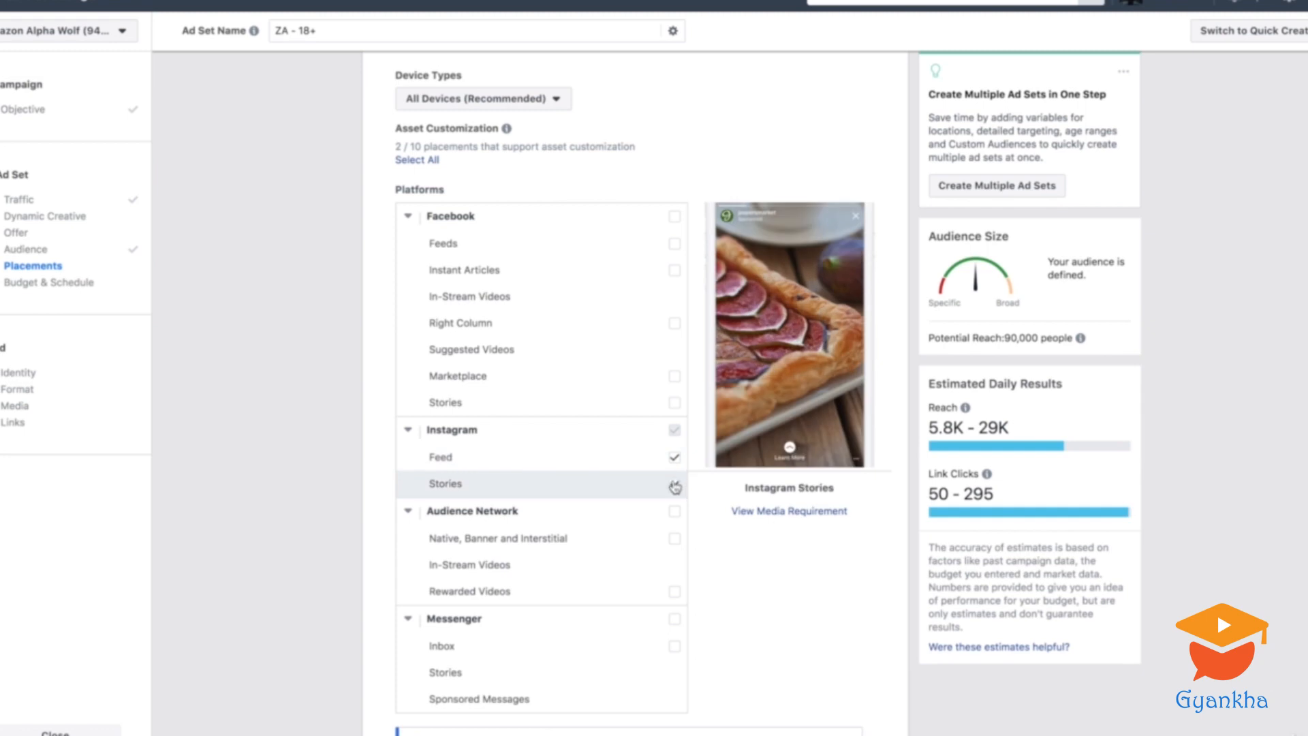
{"action": "left_click", "coordinate": [674, 484]}
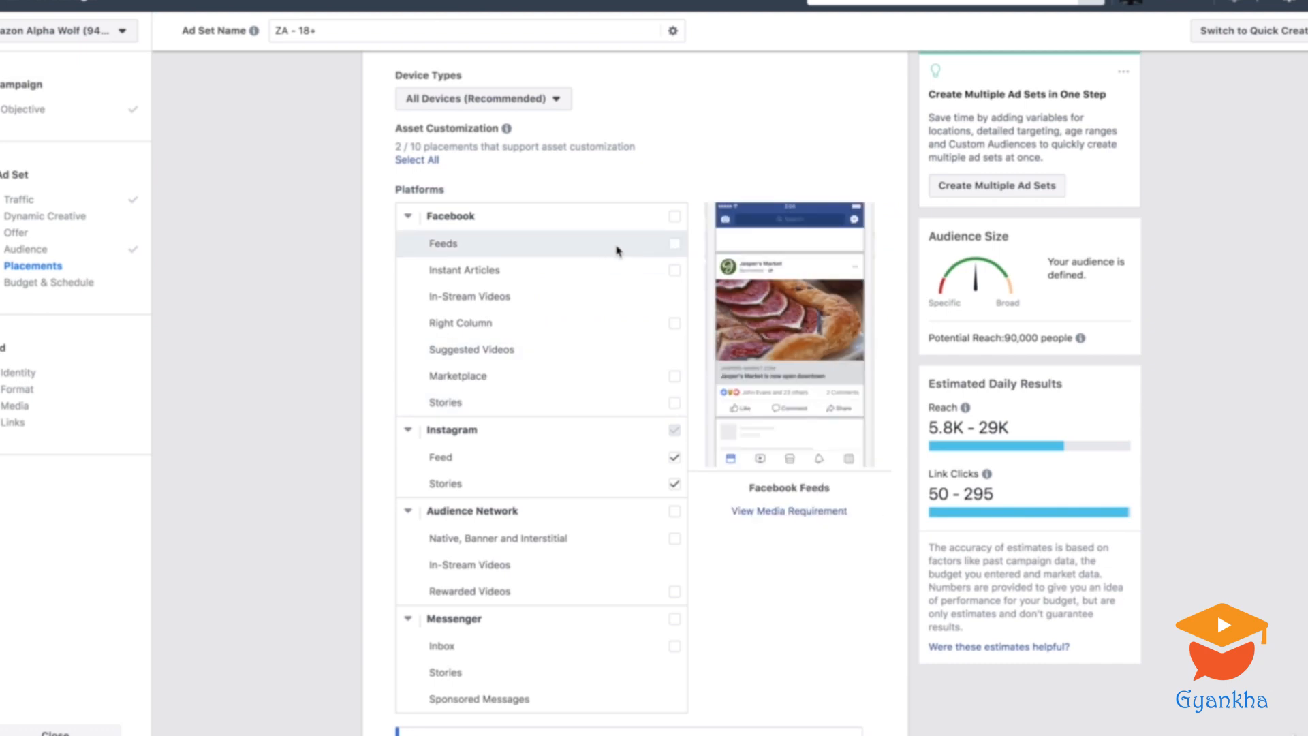
{"action": "left_click", "coordinate": [675, 250]}
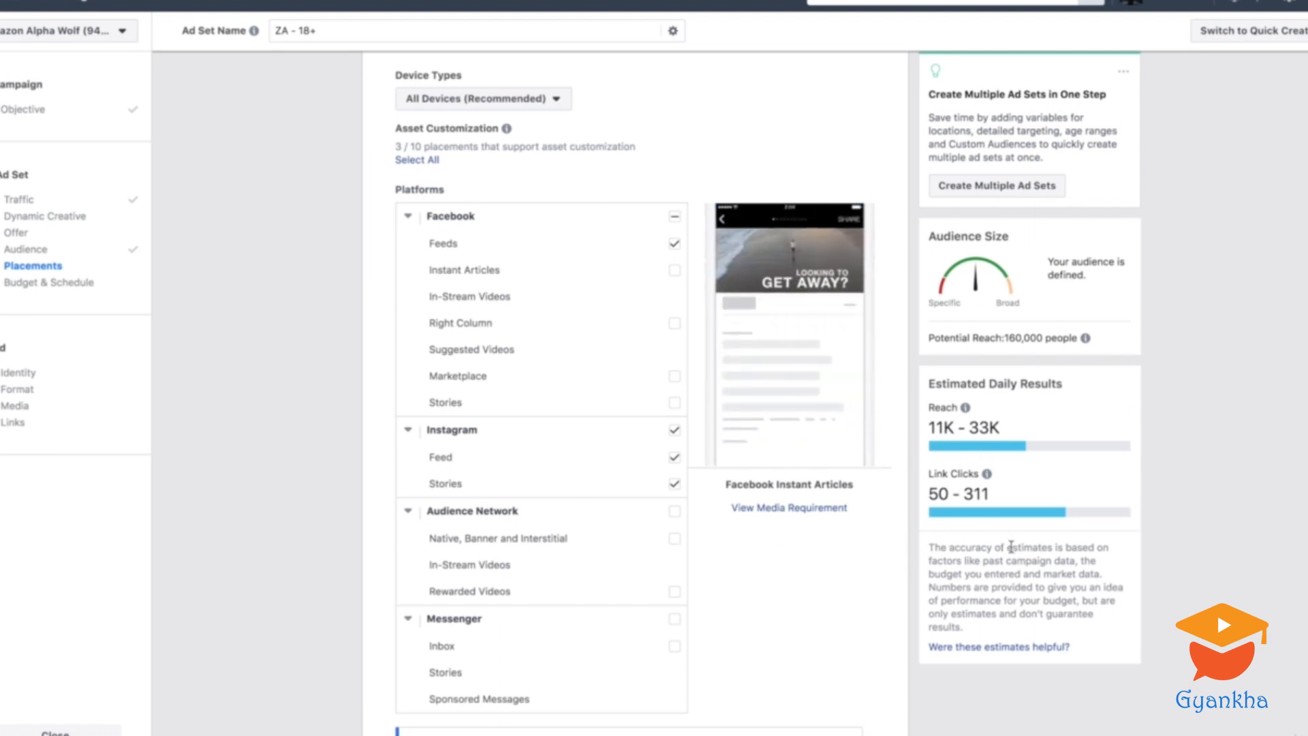
Review the specific mobile device and operating system options, leaving All Mobile Devices selected.
{"action": "scroll", "coordinate": [747, 575], "scroll_direction": "down", "scroll_amount": 2}
{"action": "scroll", "coordinate": [747, 575], "scroll_direction": "down", "scroll_amount": 5}
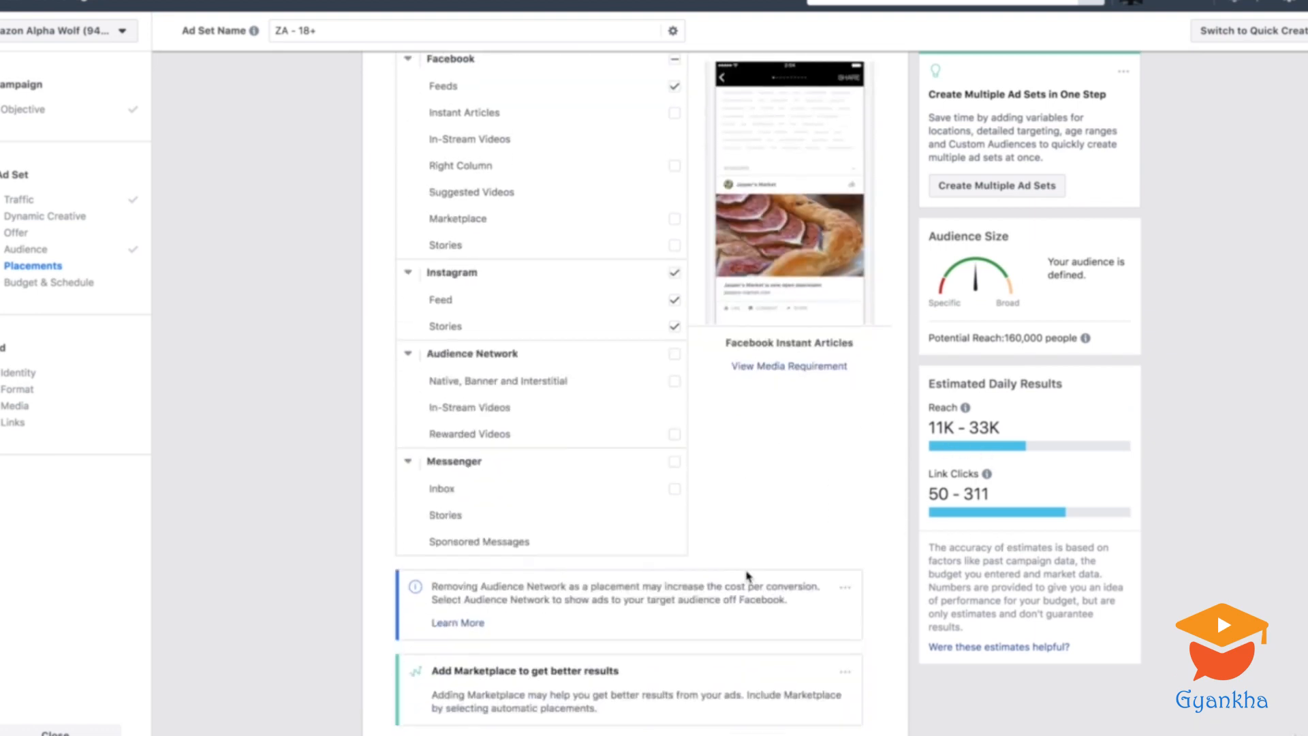
{"action": "scroll", "coordinate": [736, 546], "scroll_direction": "down", "scroll_amount": 12}
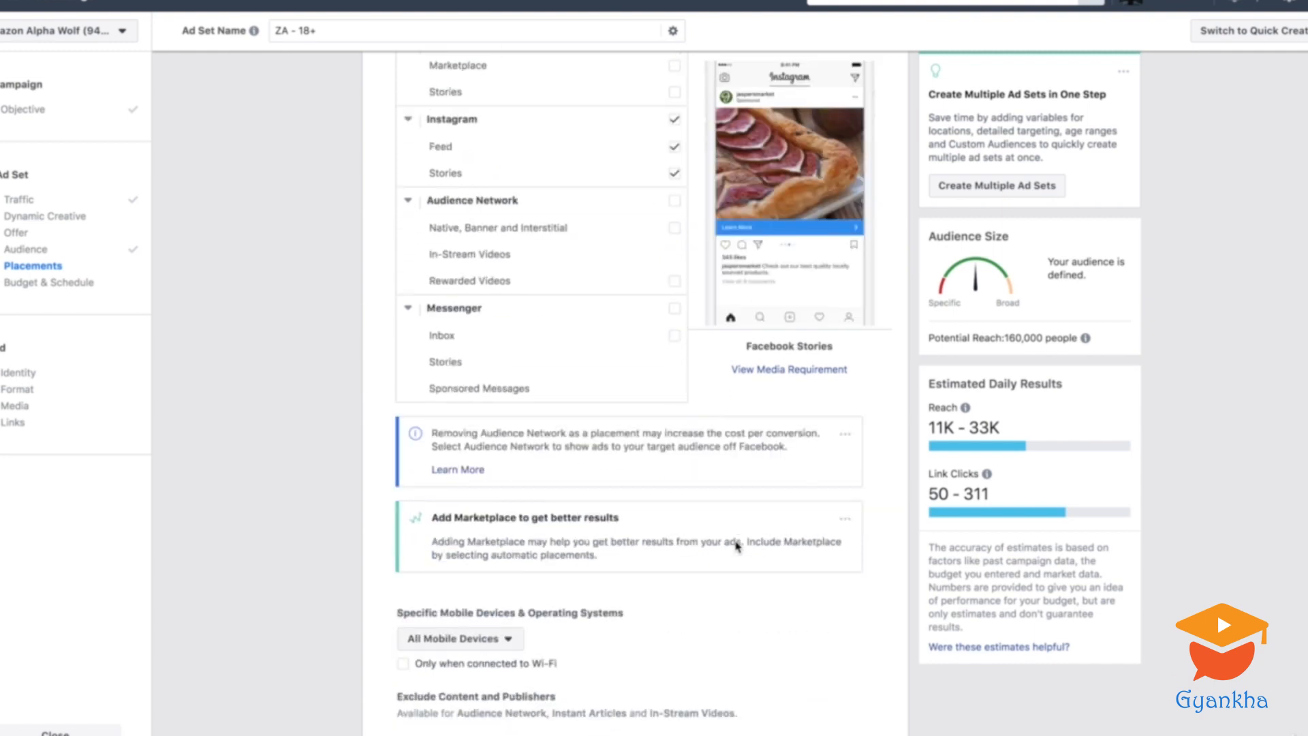
{"action": "scroll", "coordinate": [736, 546], "scroll_direction": "down", "scroll_amount": 2}
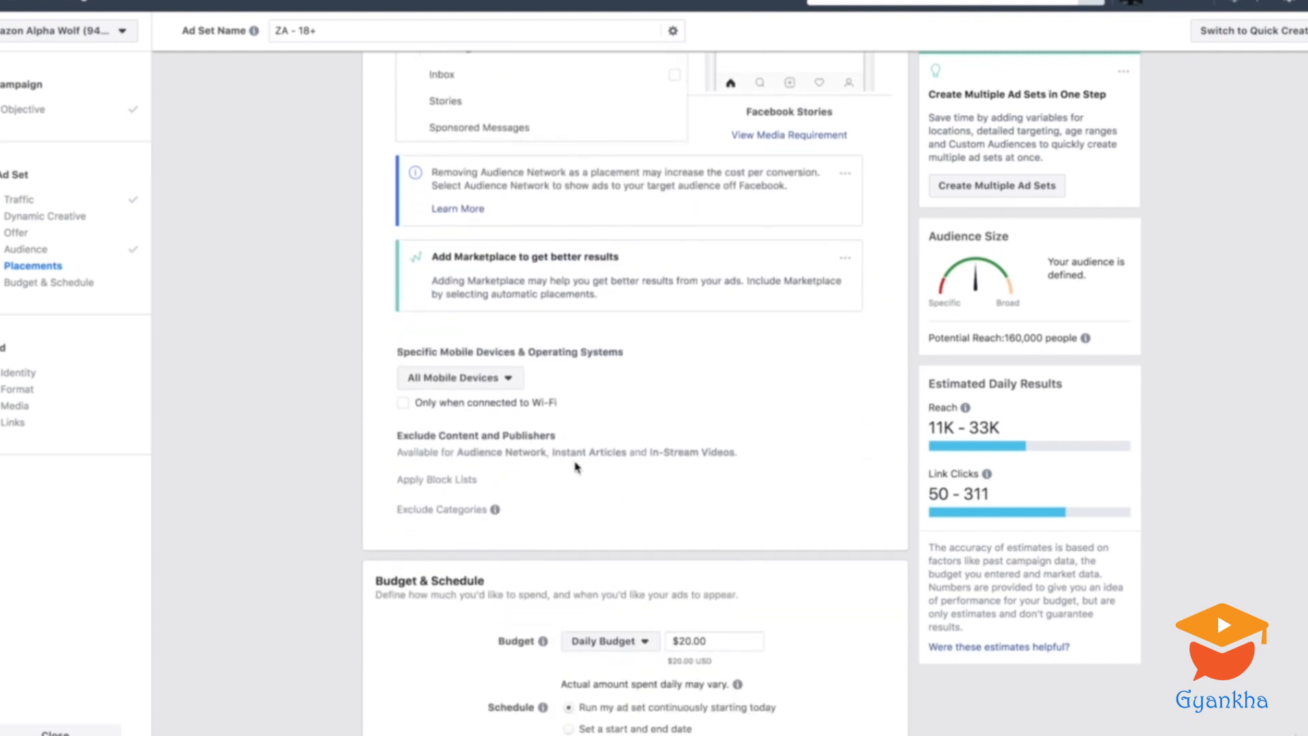
{"action": "left_click", "coordinate": [516, 379]}
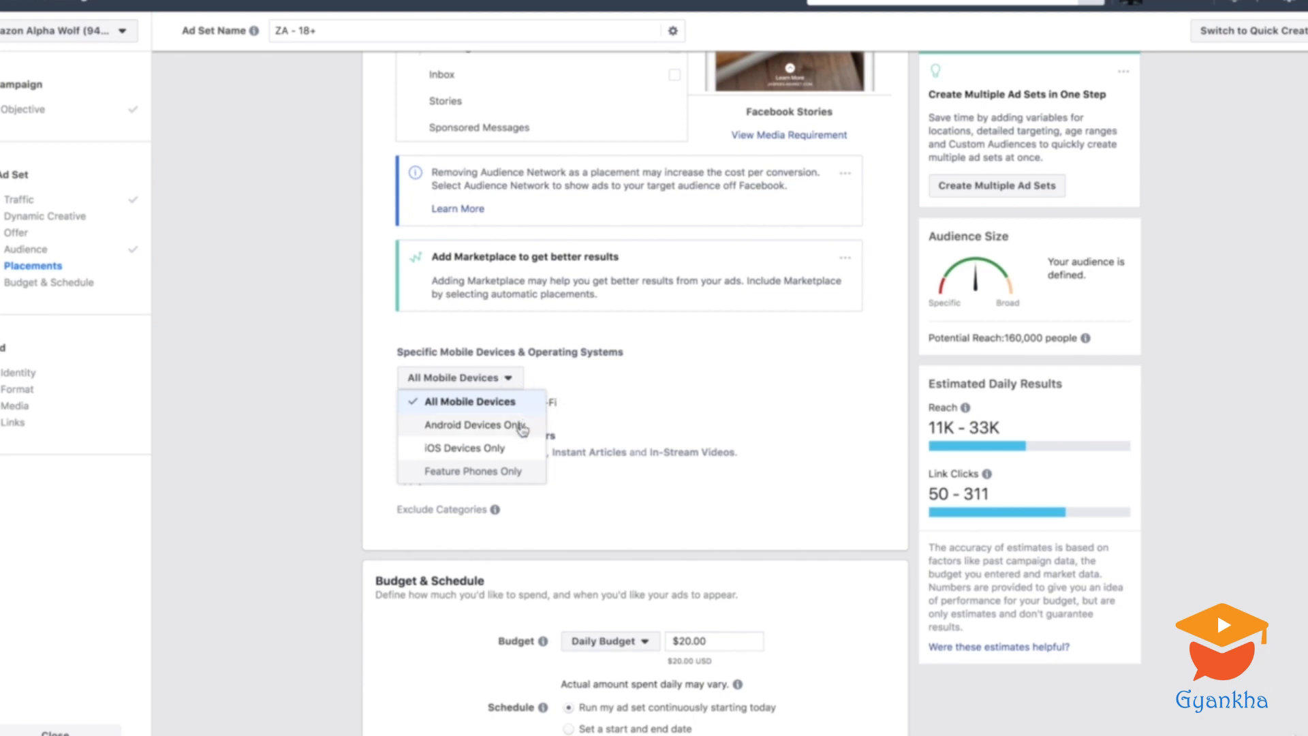
{"action": "left_click", "coordinate": [600, 403]}
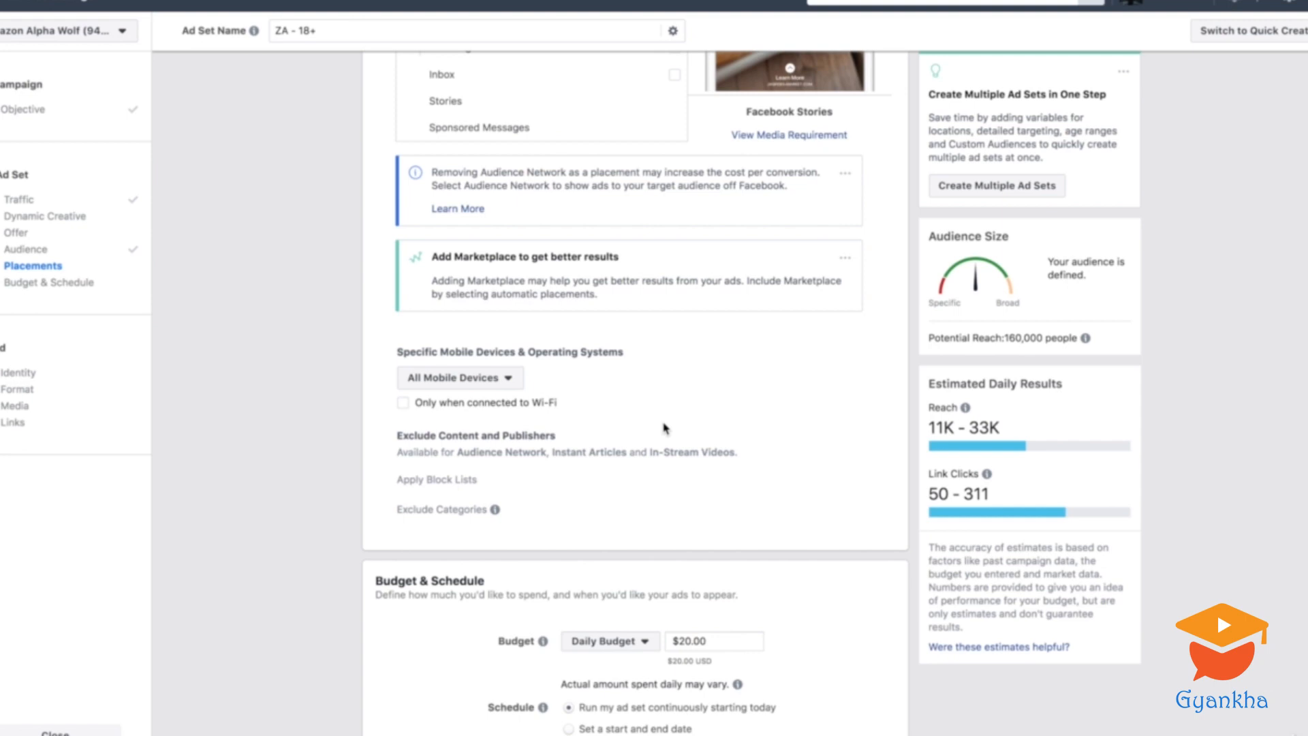
{"action": "left_click", "coordinate": [469, 377]}
{"action": "left_click", "coordinate": [616, 368]}
Set the ad set's daily budget to $5.00.
{"action": "scroll", "coordinate": [675, 472], "scroll_direction": "down", "scroll_amount": 5}
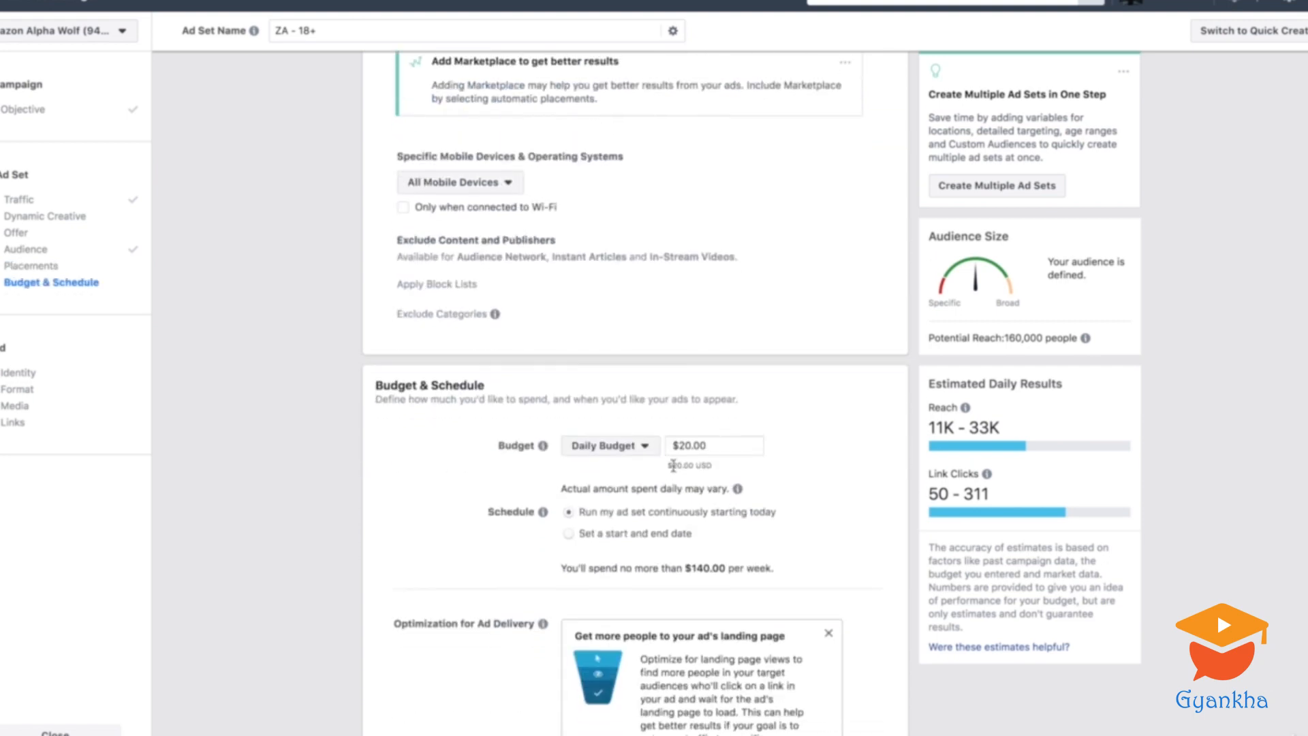
{"action": "scroll", "coordinate": [875, 474], "scroll_direction": "down", "scroll_amount": 1}
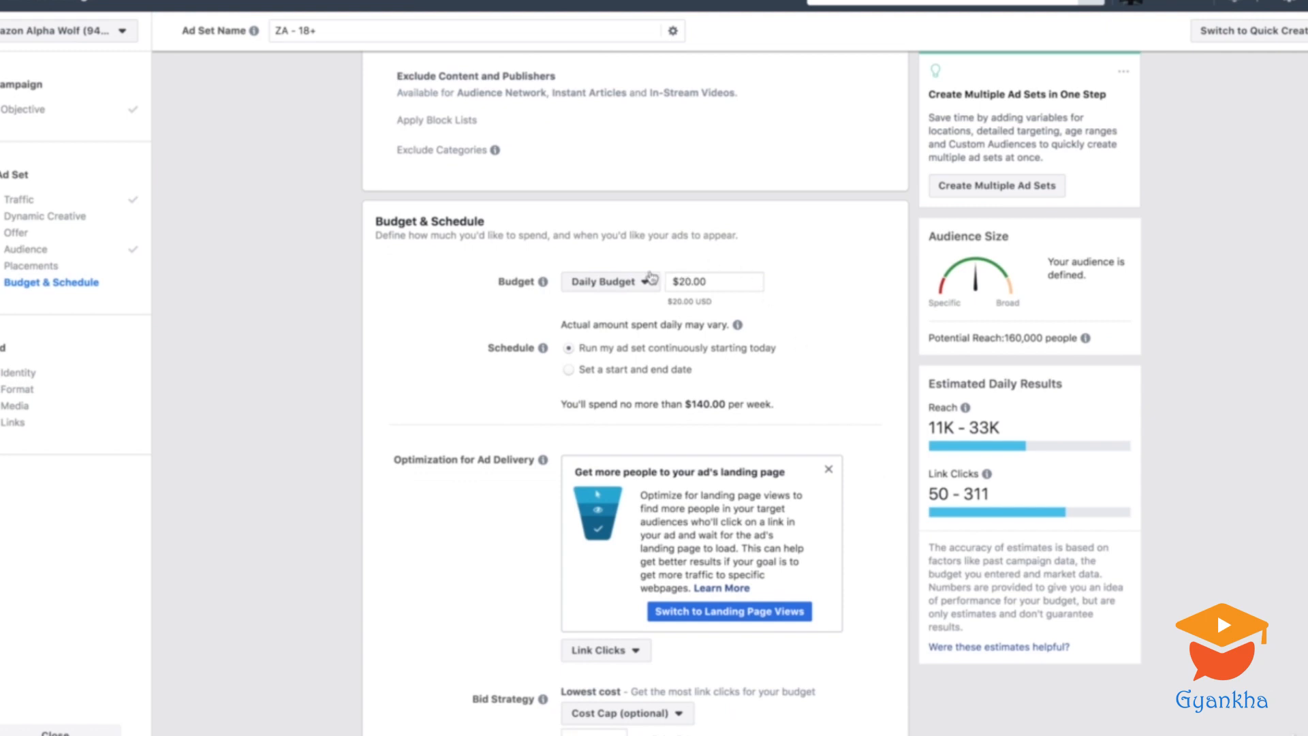
{"action": "left_click", "coordinate": [692, 281]}
{"action": "key", "text": "BackSpace"}
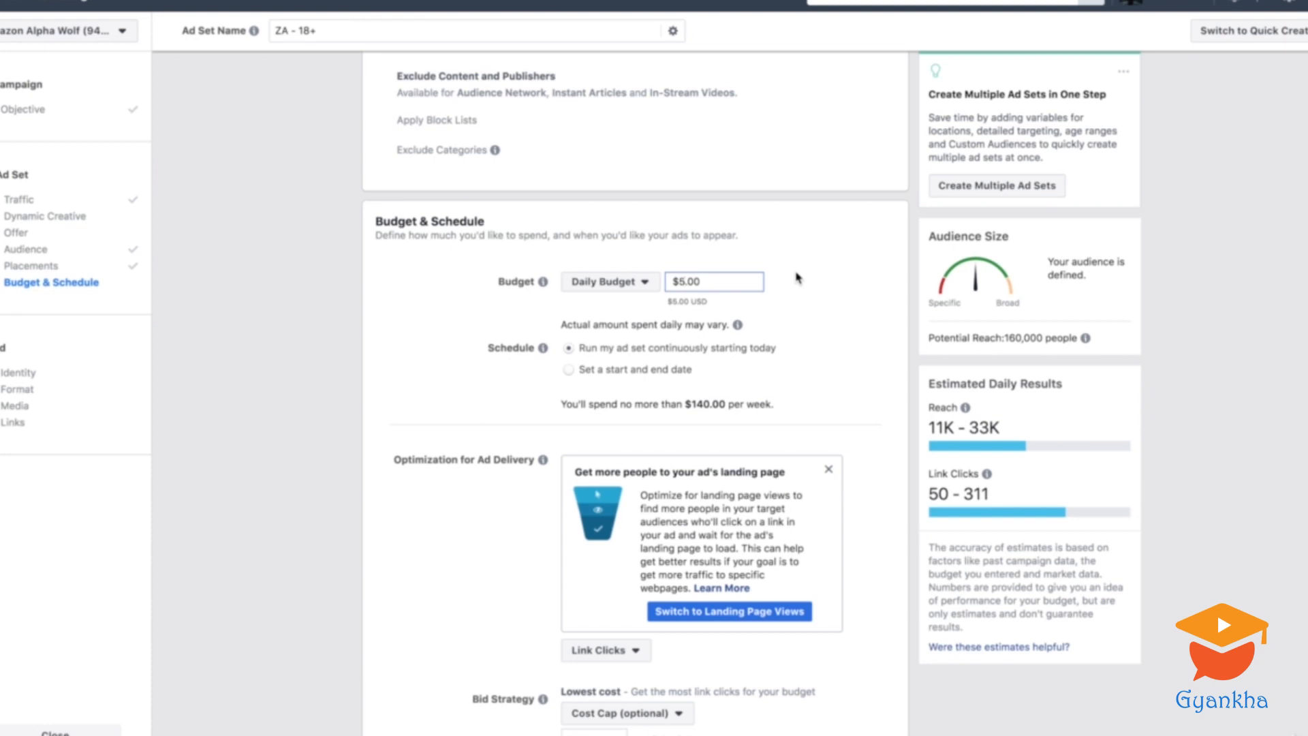
{"action": "key", "text": "BackSpace"}
{"action": "type", "text": "3"}
{"action": "key", "text": "BackSpace"}
{"action": "key", "text": "BackSpace"}
{"action": "left_click", "coordinate": [833, 265]}
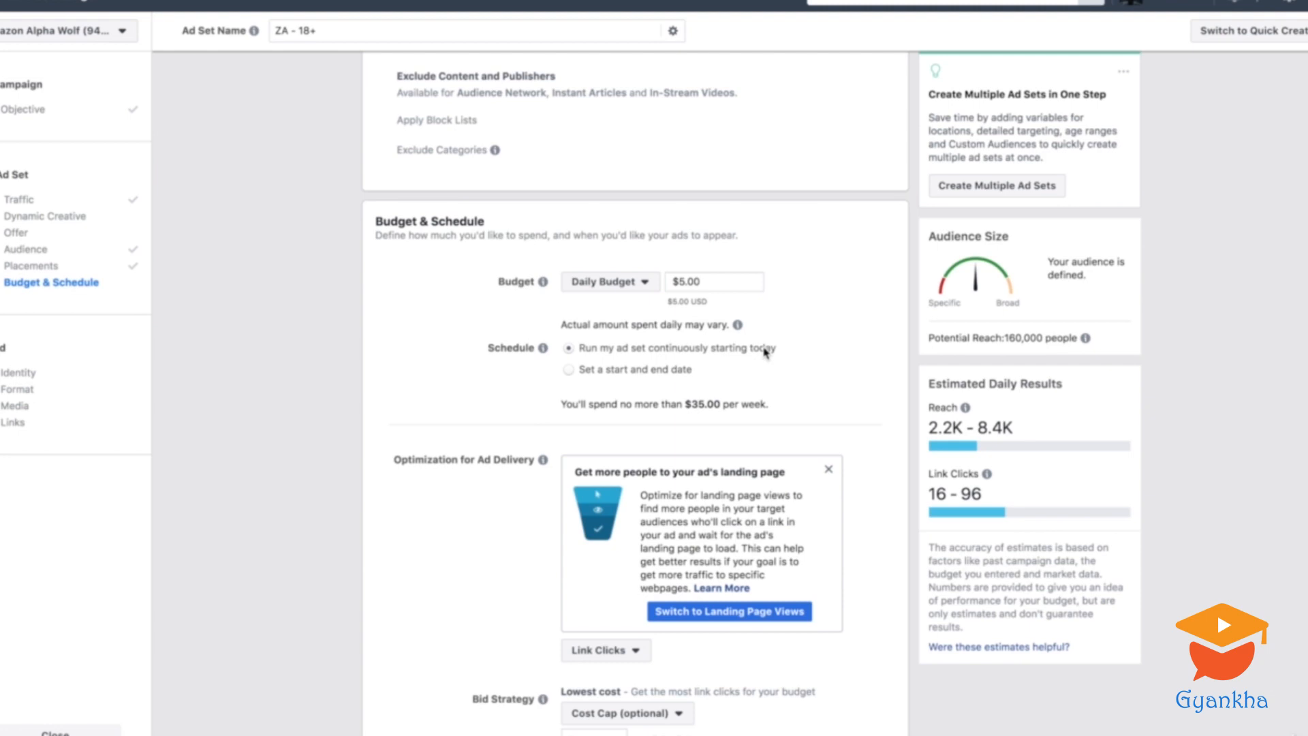
Schedule the ad set with a start and end date, ending on Jan 10, 2019, and check the total spend.
{"action": "left_click", "coordinate": [569, 370]}
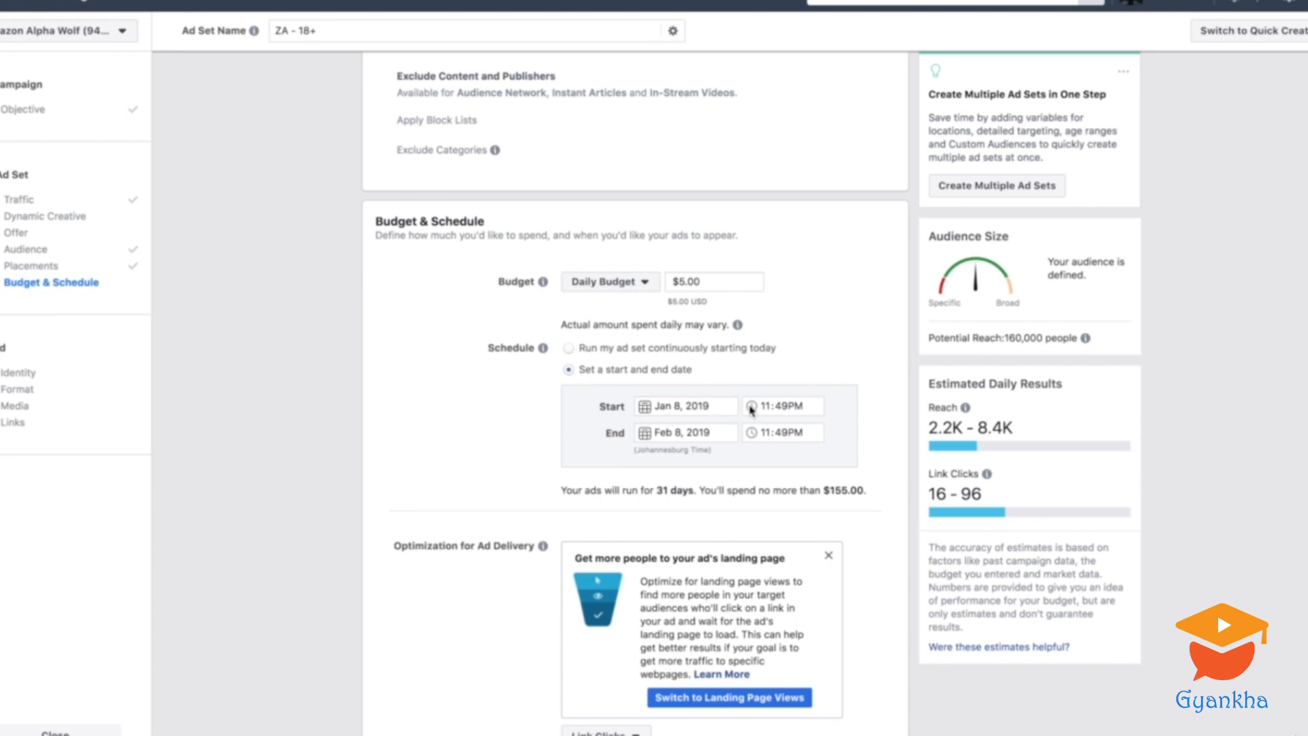
{"action": "left_click", "coordinate": [722, 431]}
{"action": "left_click", "coordinate": [652, 465]}
{"action": "left_click", "coordinate": [761, 529]}
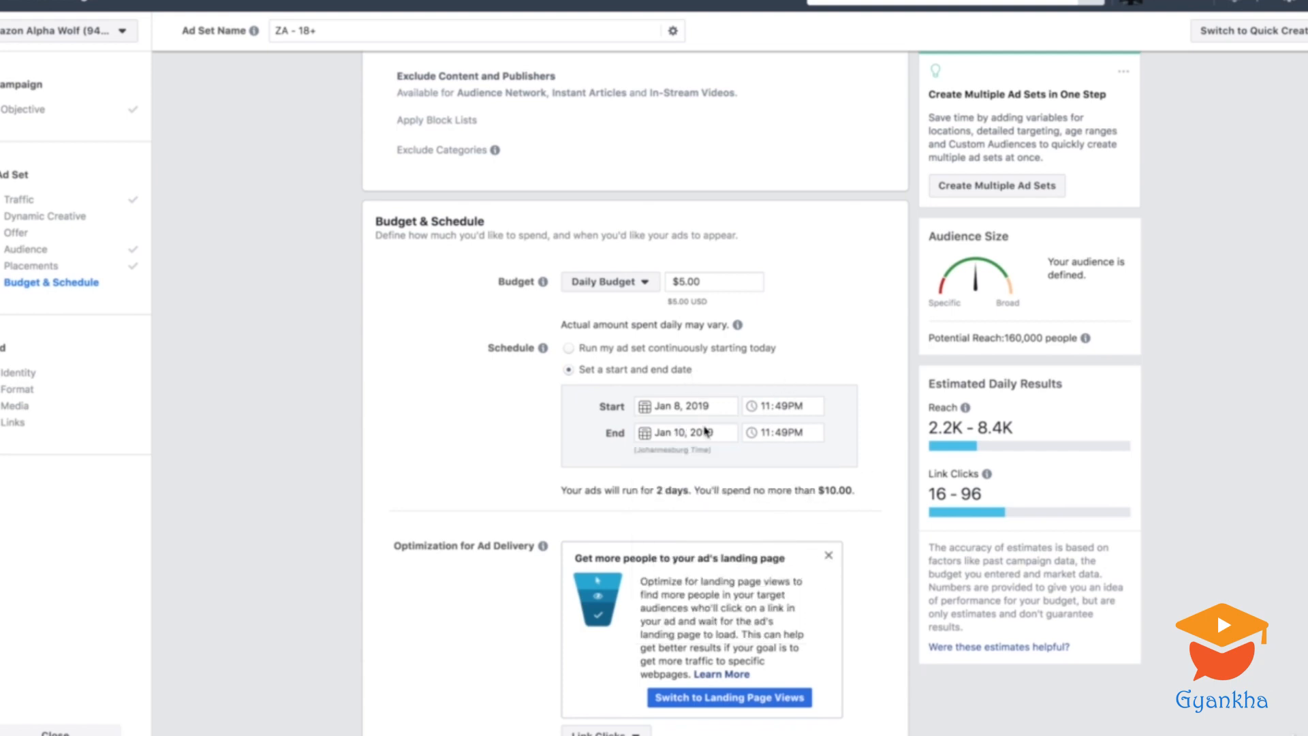
{"action": "left_click_drag", "start_coordinate": [582, 490], "coordinate": [864, 498]}
{"action": "left_click", "coordinate": [865, 498]}
Change the budget type to Lifetime Budget, set it to $10.00, and check the total spend.
{"action": "left_click", "coordinate": [646, 286]}
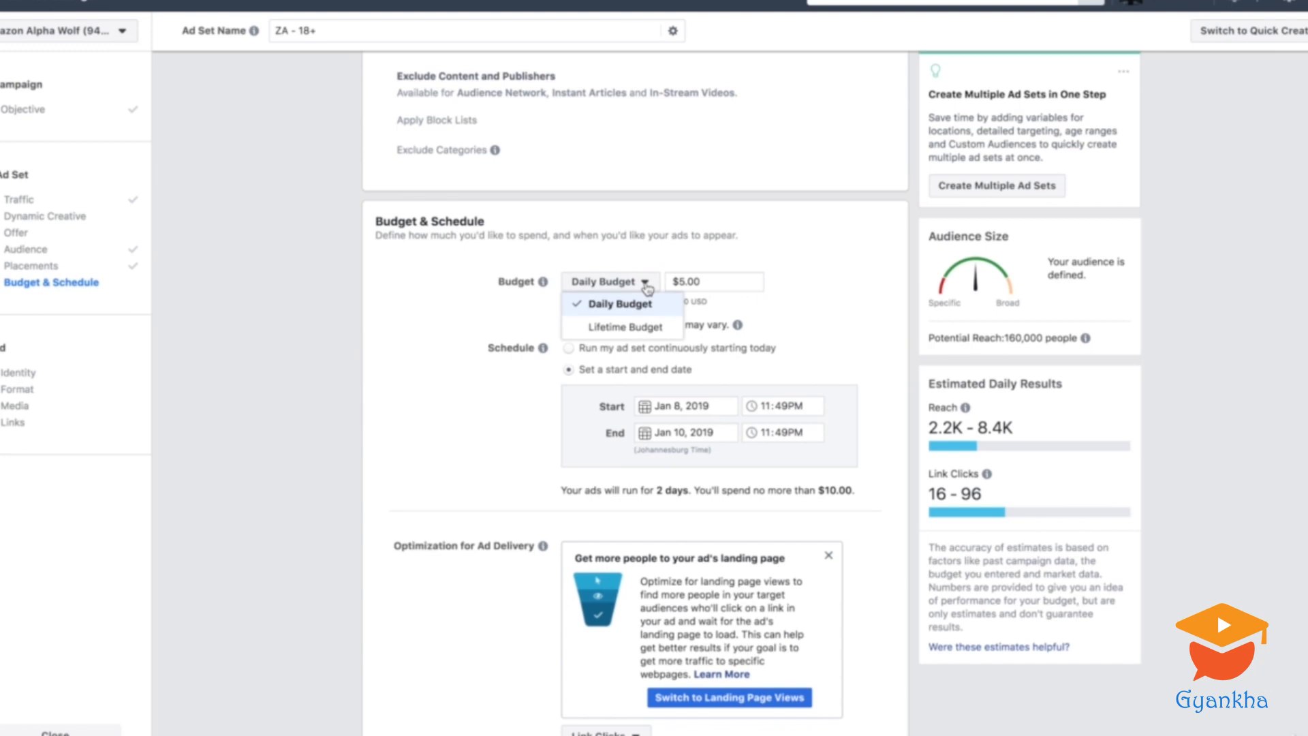
{"action": "left_click", "coordinate": [652, 328]}
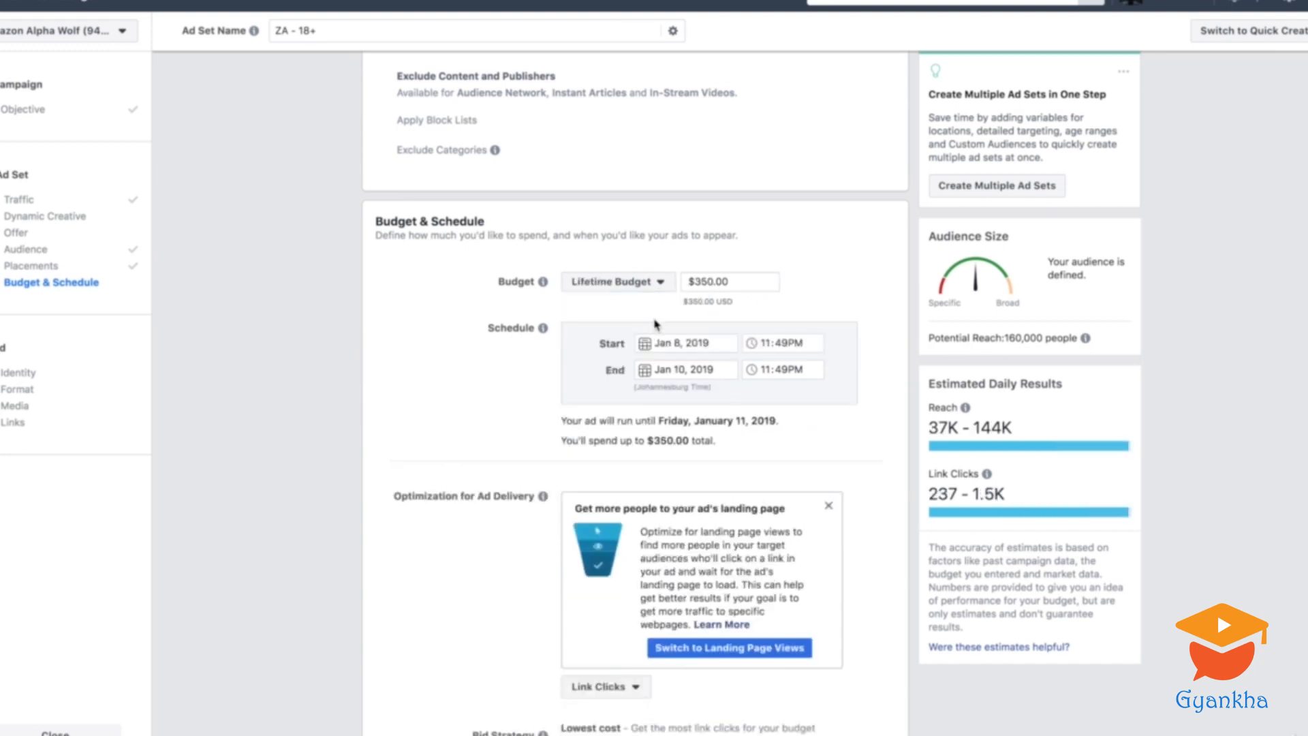
{"action": "left_click_drag", "start_coordinate": [713, 284], "coordinate": [699, 286]}
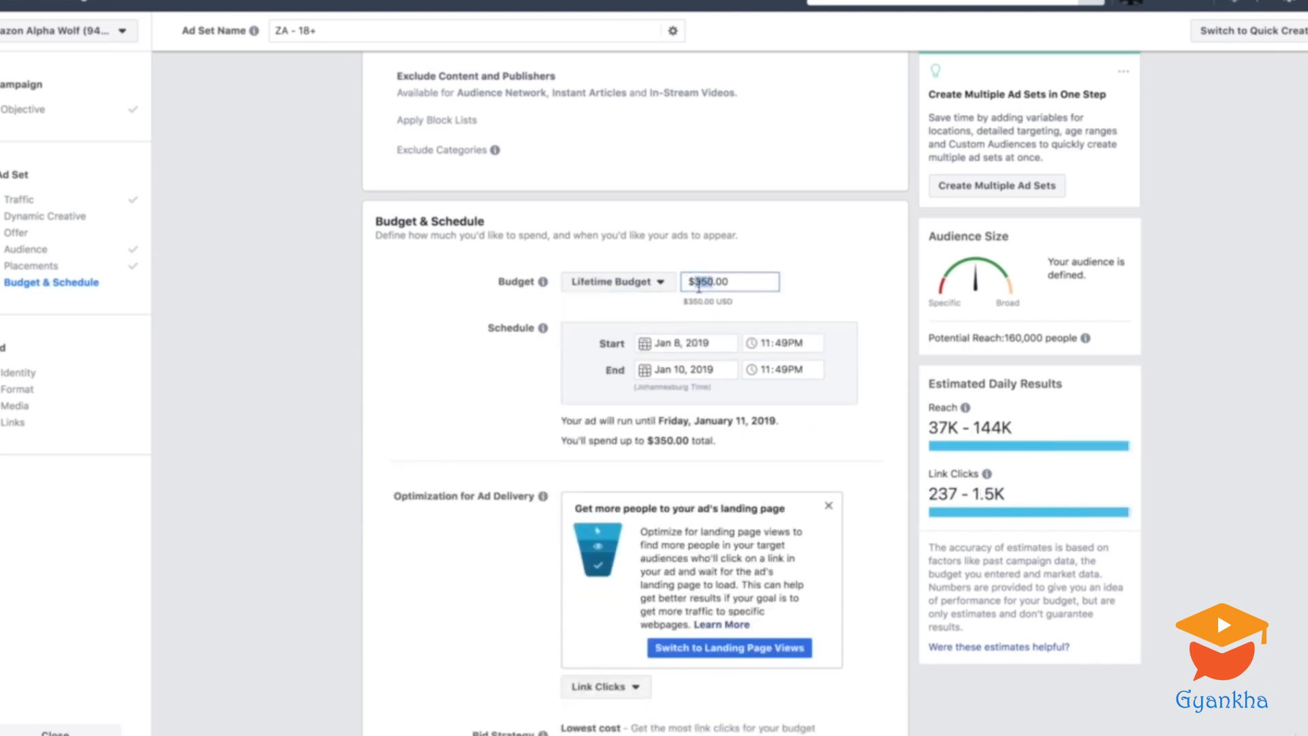
{"action": "left_click", "coordinate": [835, 275]}
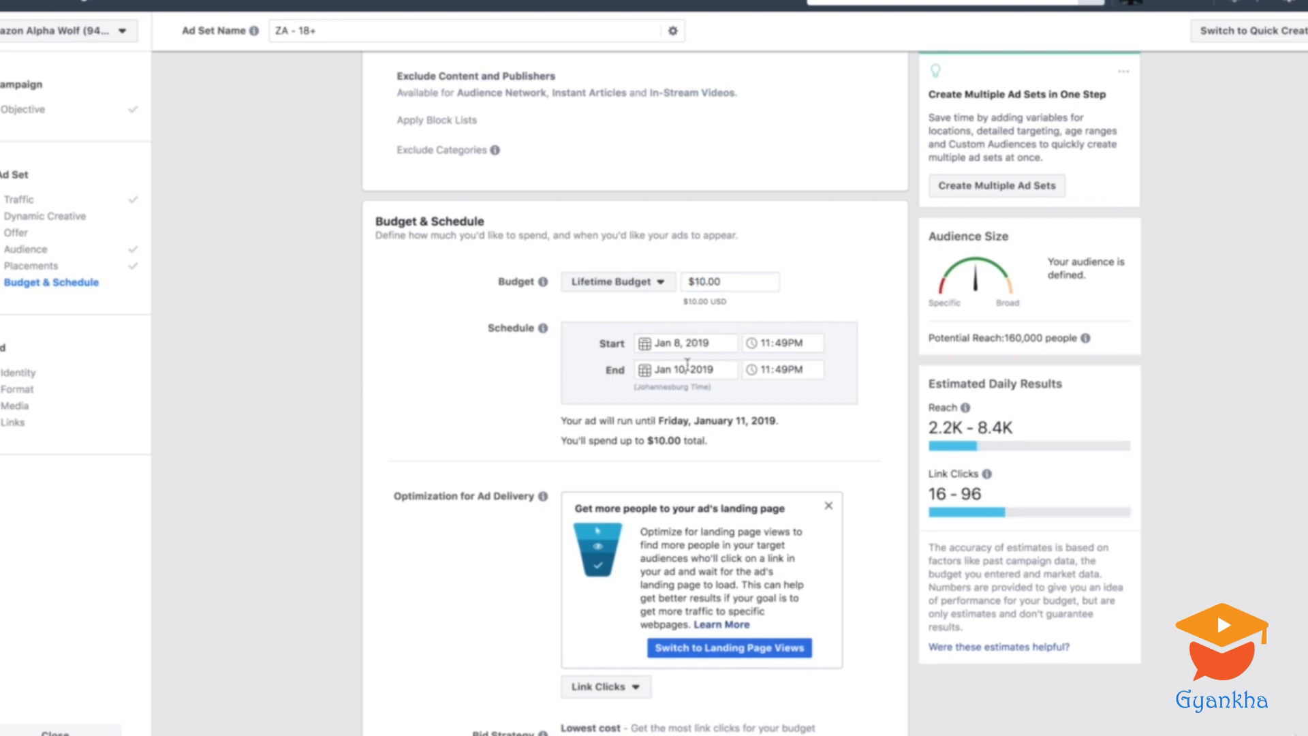
{"action": "left_click_drag", "start_coordinate": [560, 440], "coordinate": [736, 444]}
{"action": "left_click", "coordinate": [736, 446]}
Dismiss the landing page views suggestion and keep ad delivery optimized for Link Clicks after reviewing the alternatives.
{"action": "scroll", "coordinate": [847, 465], "scroll_direction": "down", "scroll_amount": 5}
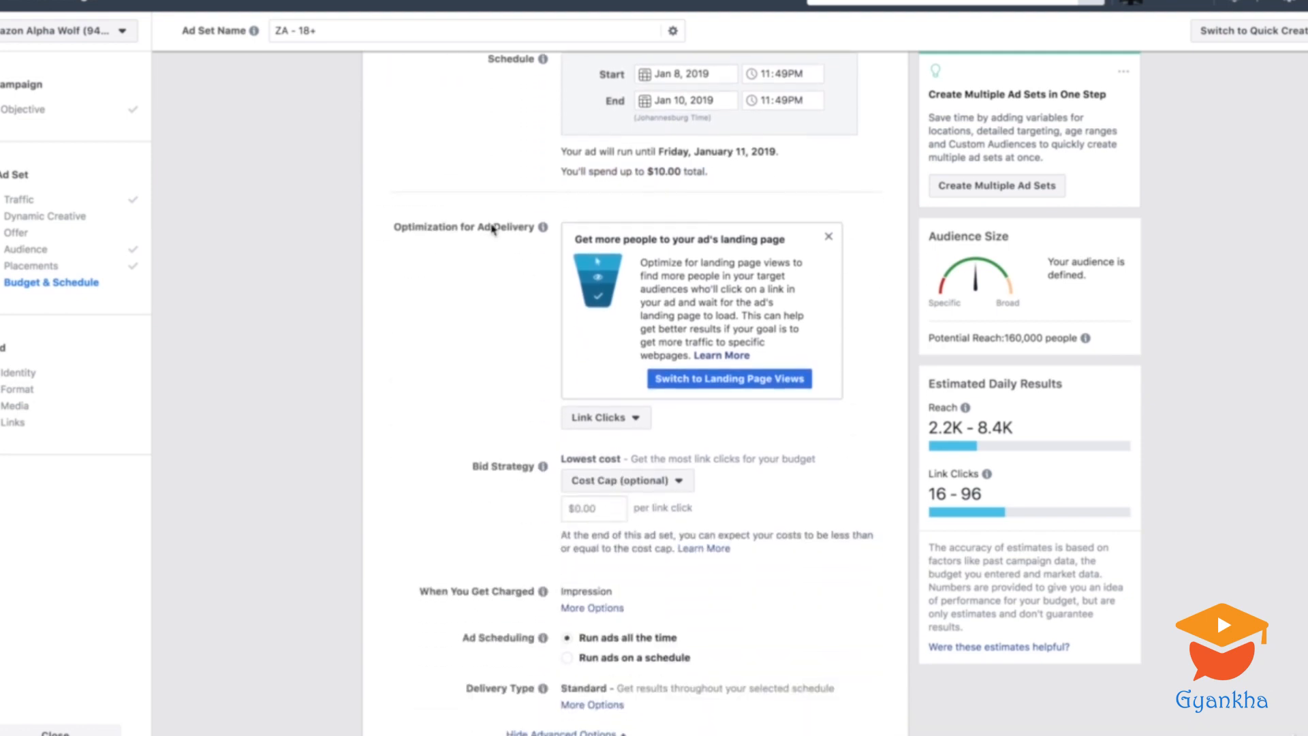
{"action": "left_click", "coordinate": [828, 239]}
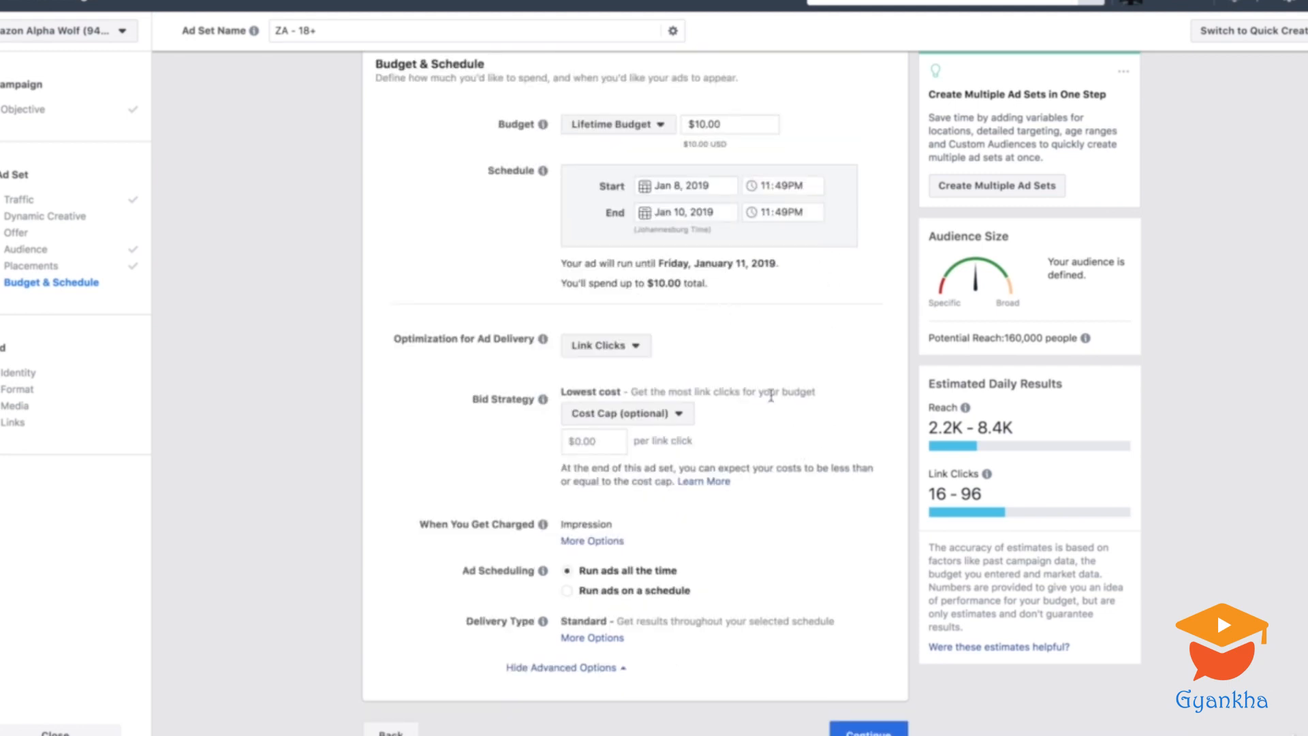
{"action": "left_click", "coordinate": [636, 348]}
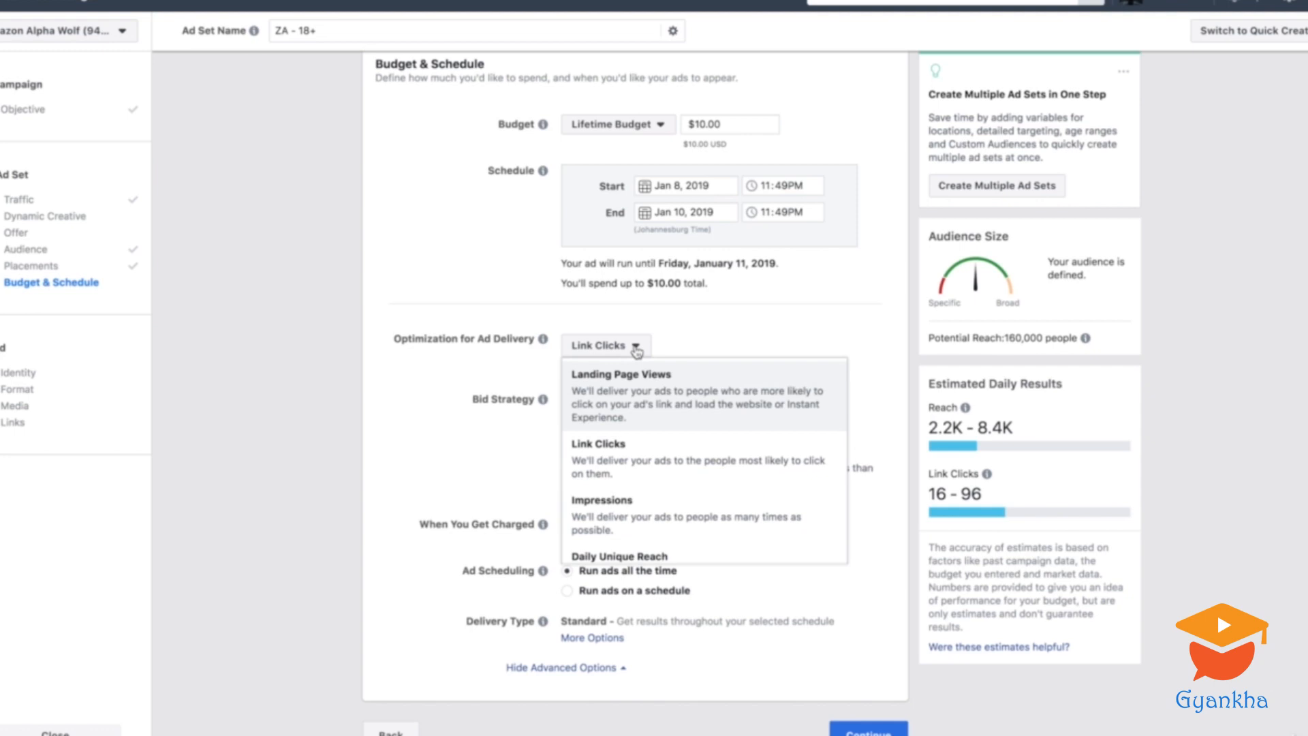
{"action": "scroll", "coordinate": [692, 518], "scroll_direction": "down", "scroll_amount": 1}
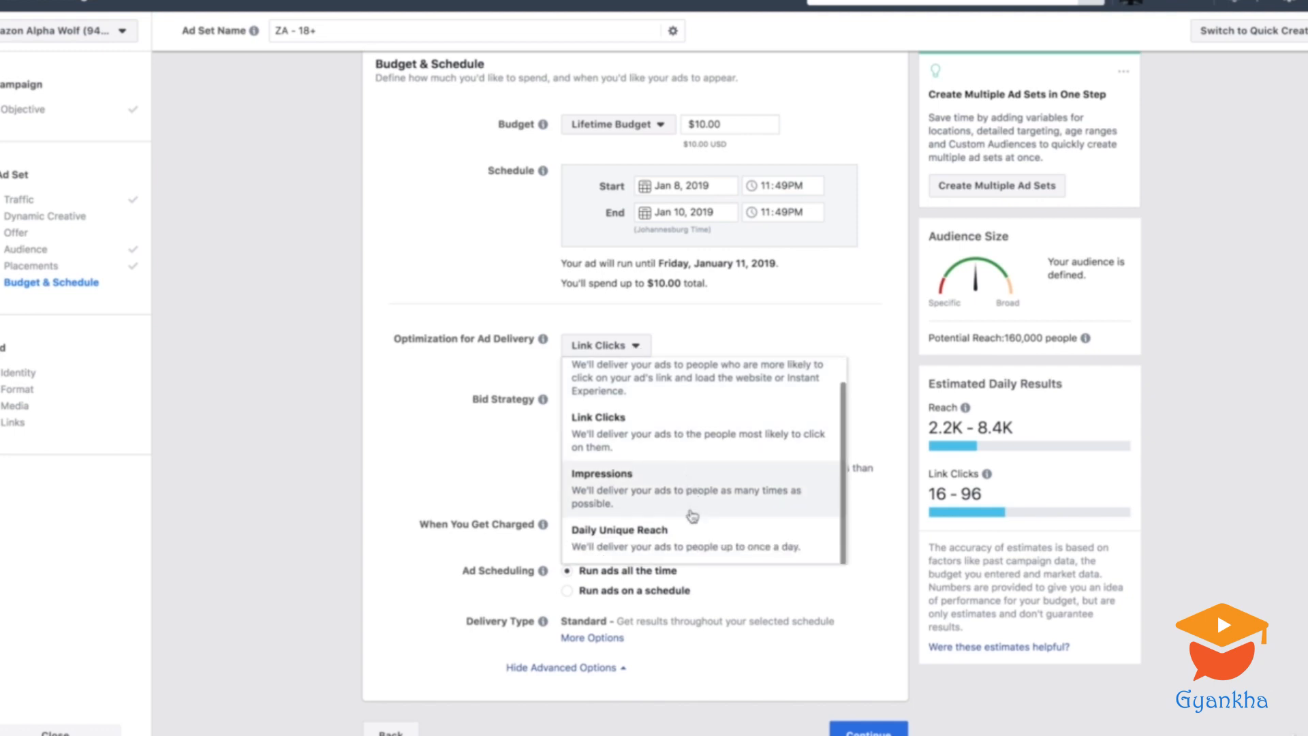
{"action": "scroll", "coordinate": [732, 456], "scroll_direction": "up", "scroll_amount": 1}
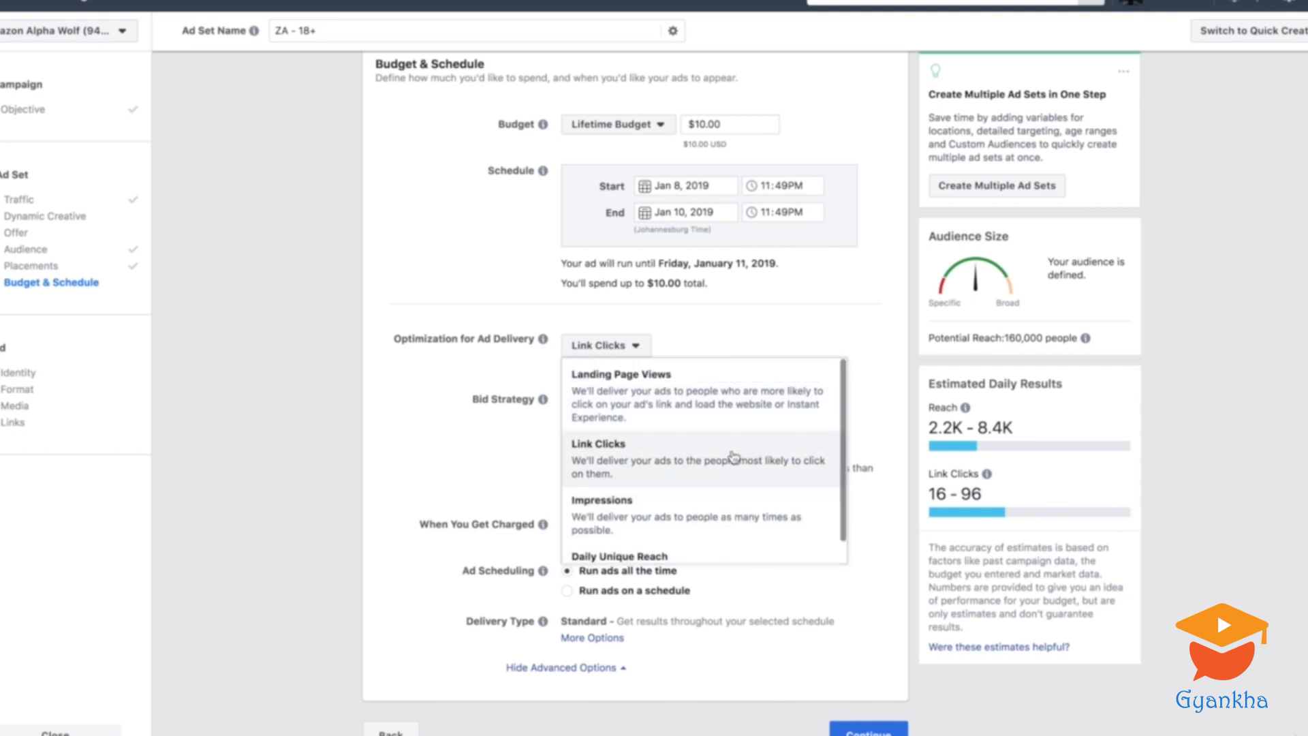
{"action": "left_click", "coordinate": [787, 458]}
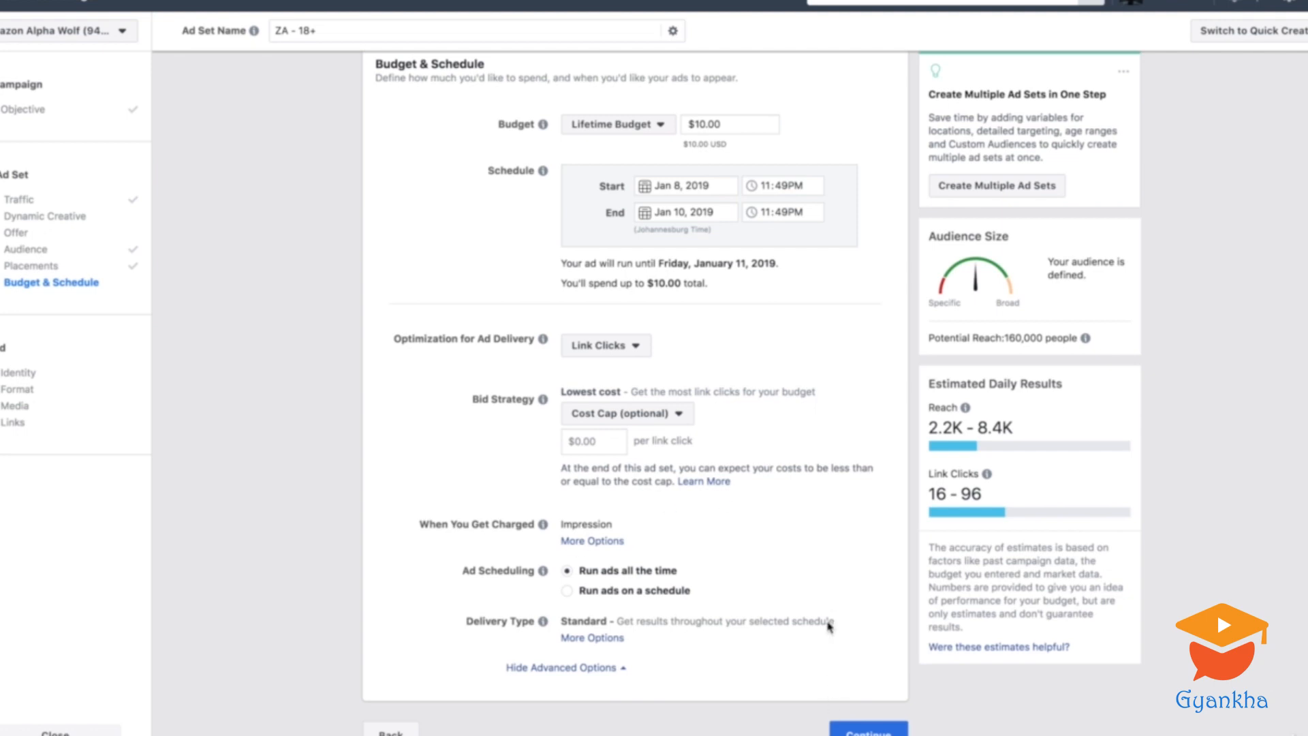
Continue from the ad set to ad creation and name the ad "Buy One Get One Free".
{"action": "left_click", "coordinate": [882, 728]}
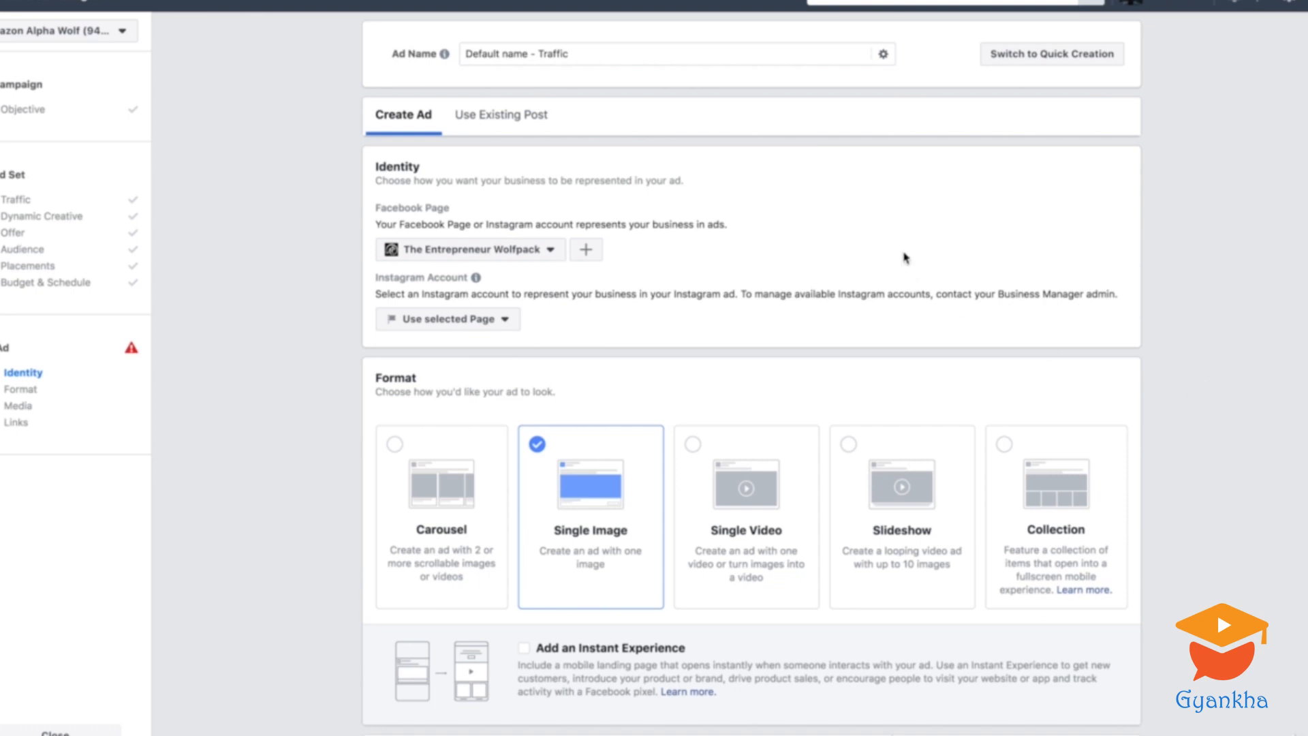
{"action": "triple_click", "coordinate": [608, 54]}
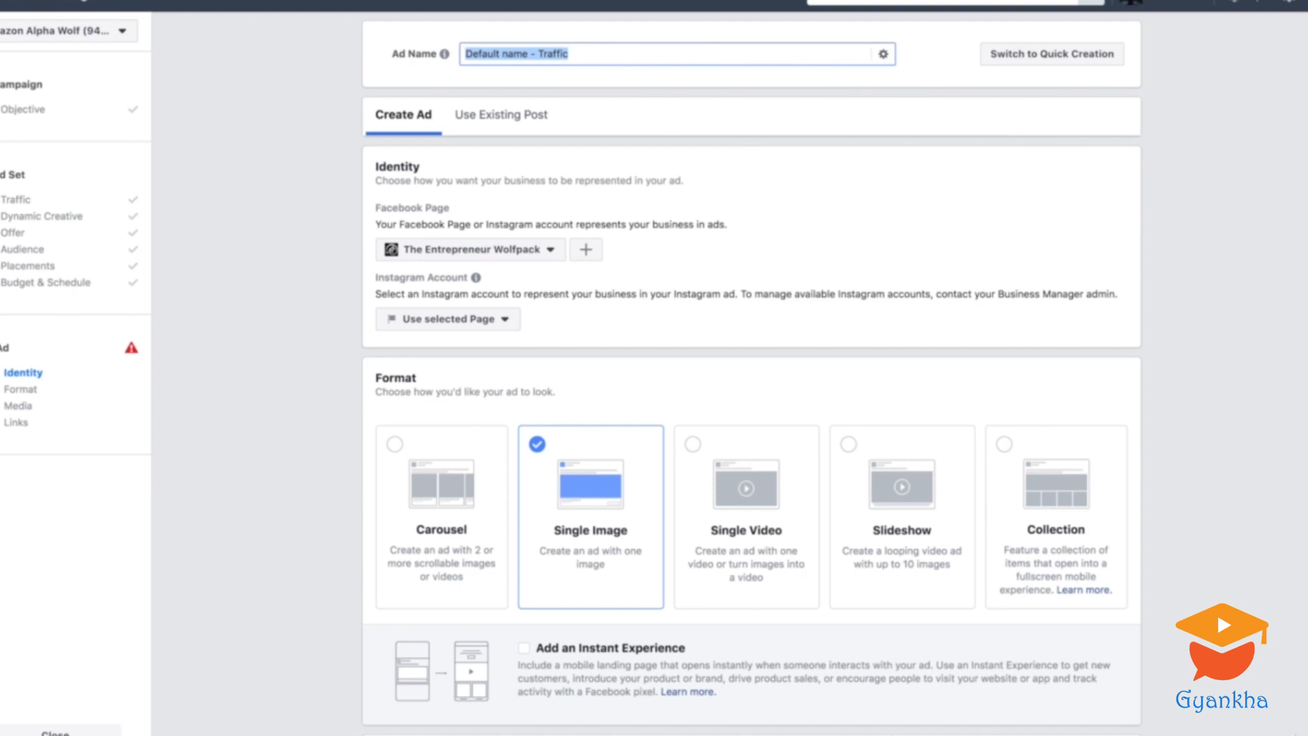
{"action": "type", "text": "Buy one Get One Free"}
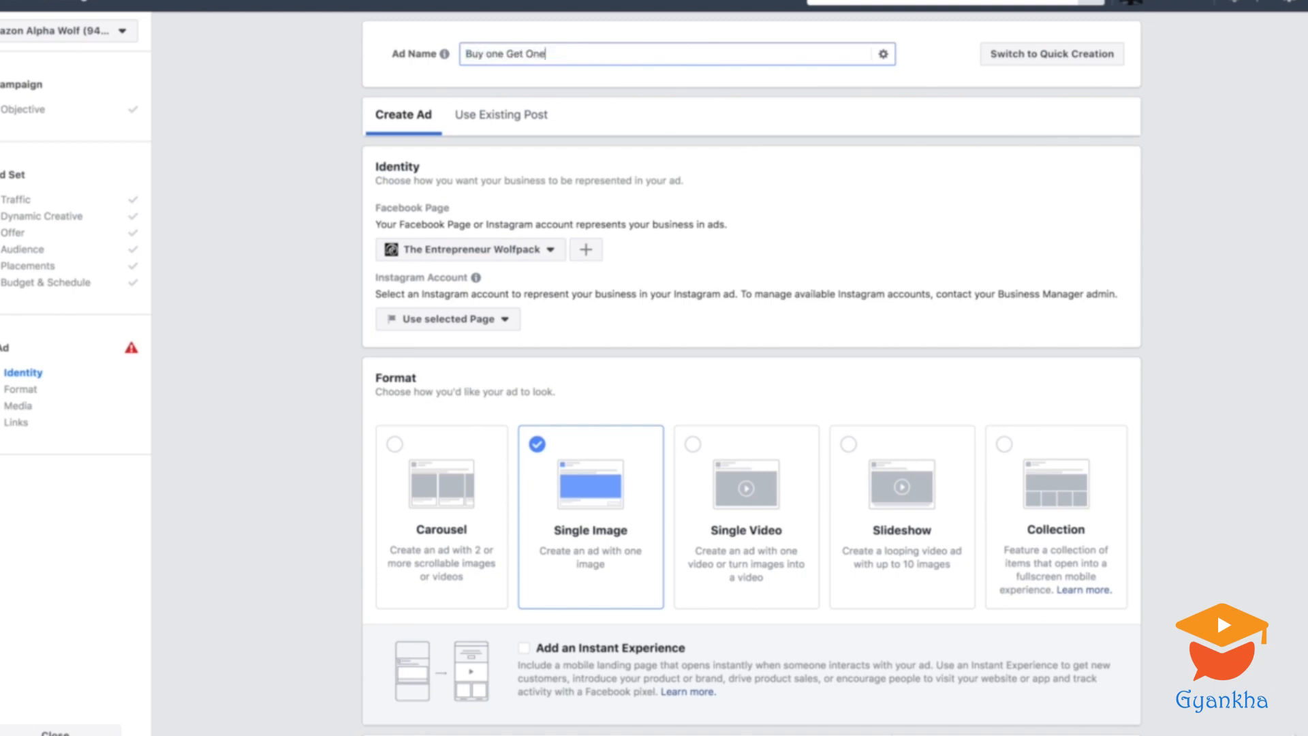
{"action": "left_click", "coordinate": [493, 53]}
{"action": "type", "text": "O"}
{"action": "type", "text": "O"}
{"action": "key", "text": "BackSpace"}
{"action": "key", "text": "BackSpace"}
{"action": "key", "text": "BackSpace"}
{"action": "type", "text": "O"}
{"action": "left_click", "coordinate": [831, 178]}
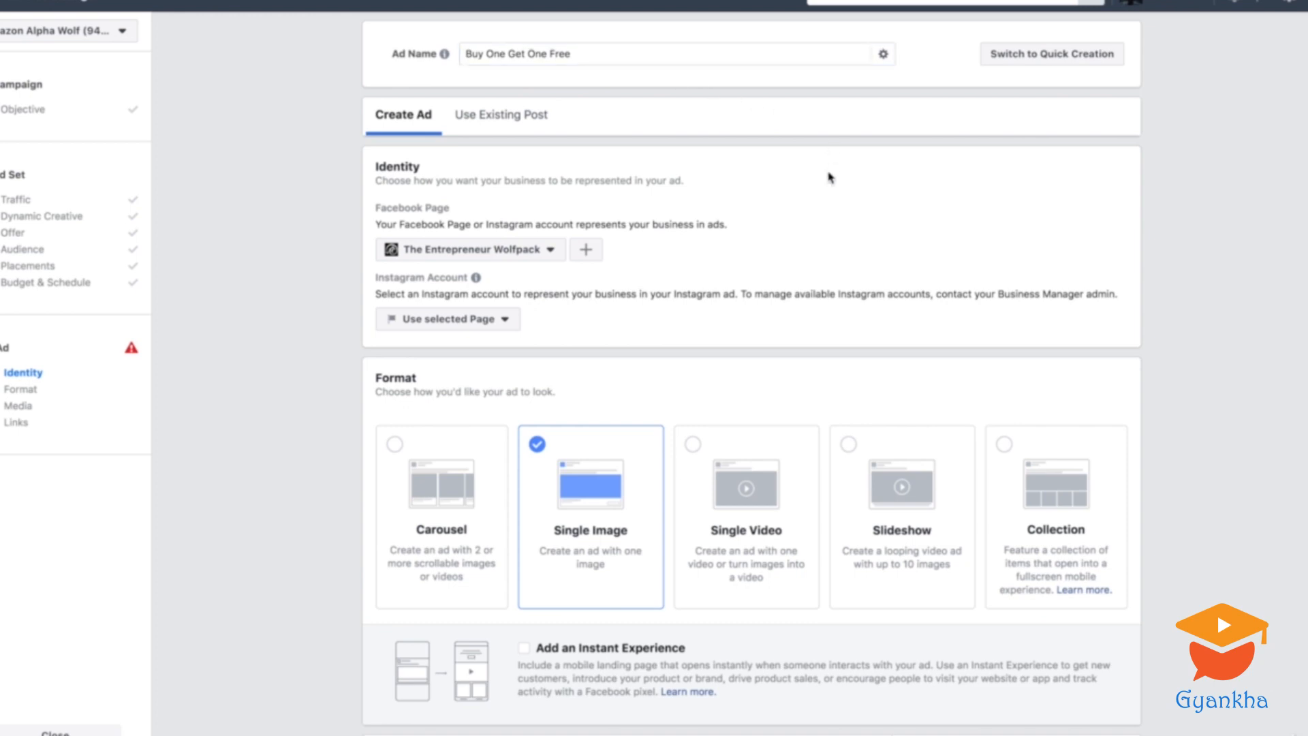
Set the ad's Facebook Page to the photography page and check the Instagram account options, keeping the linked account.
{"action": "left_click", "coordinate": [548, 252]}
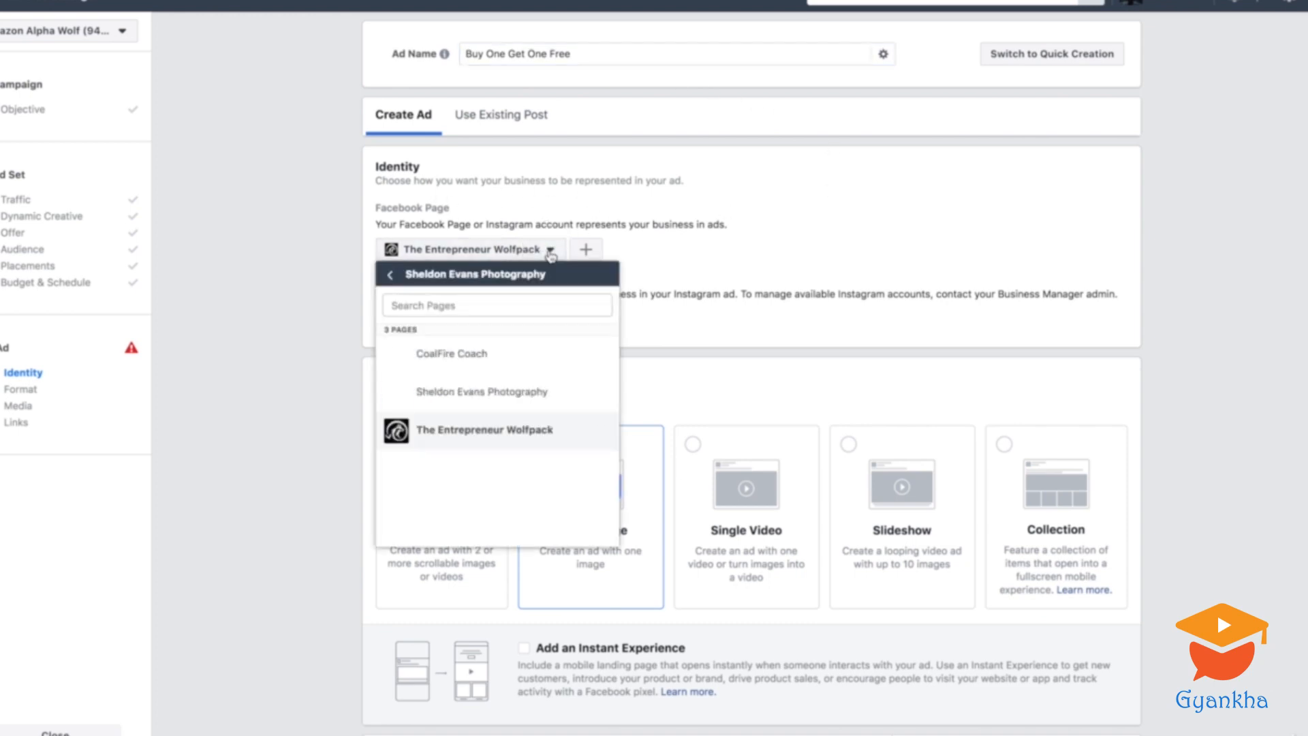
{"action": "left_click", "coordinate": [744, 264]}
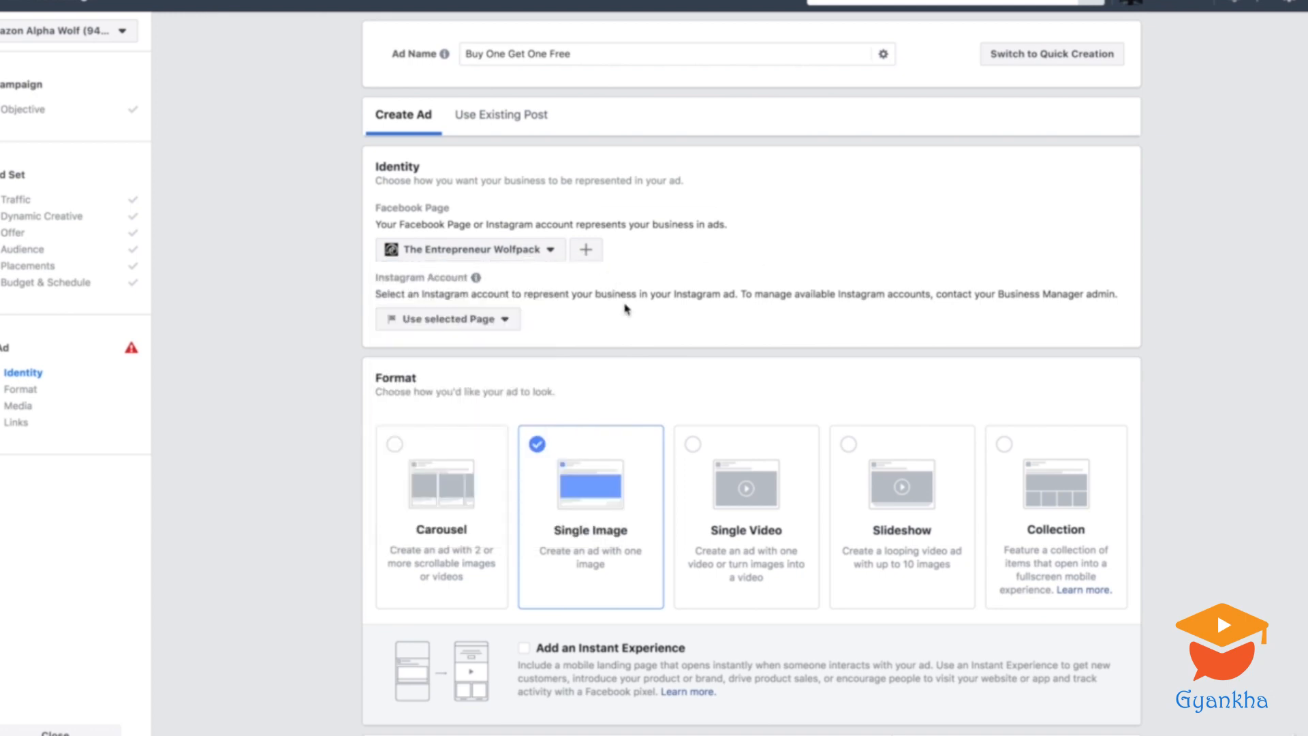
{"action": "left_click", "coordinate": [549, 249]}
{"action": "left_click", "coordinate": [450, 385]}
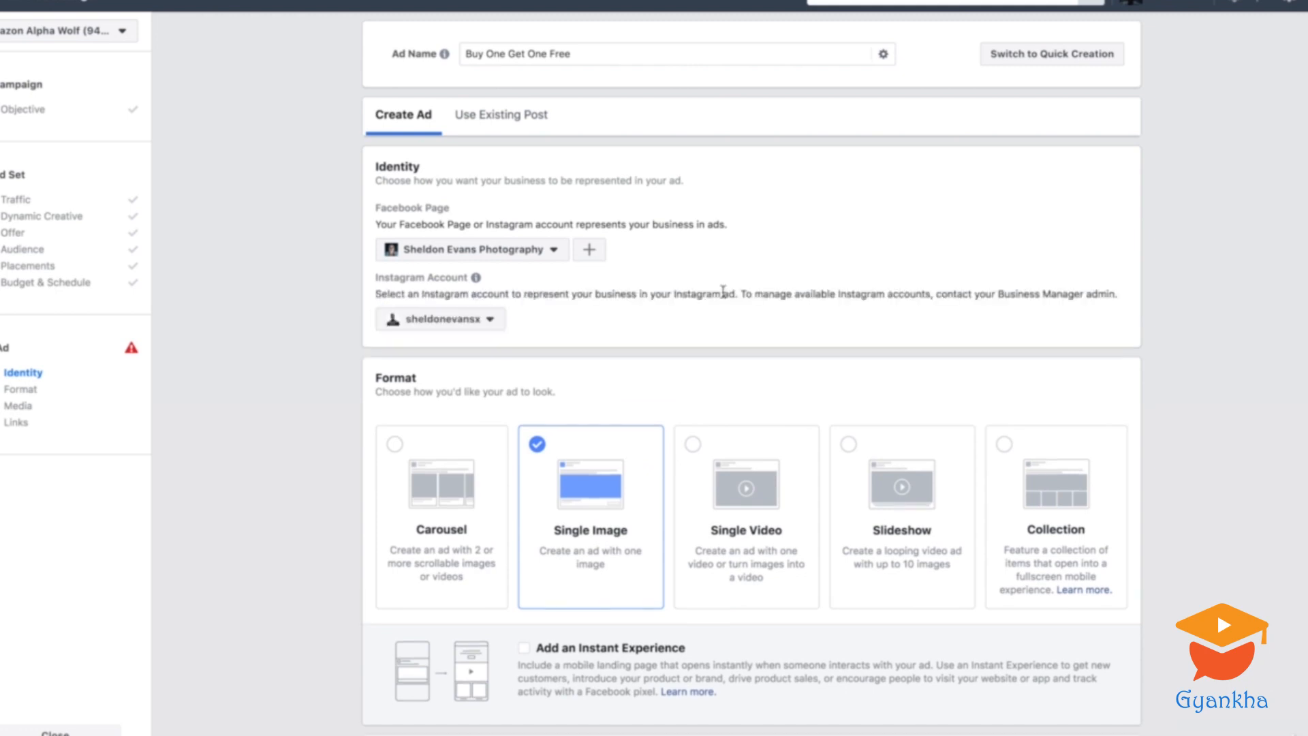
{"action": "left_click", "coordinate": [495, 325]}
{"action": "left_click", "coordinate": [605, 326]}
Compare the Carousel and Single Video ad formats and keep Single Image as the format.
{"action": "scroll", "coordinate": [764, 297], "scroll_direction": "down", "scroll_amount": 1}
{"action": "scroll", "coordinate": [764, 305], "scroll_direction": "down", "scroll_amount": 3}
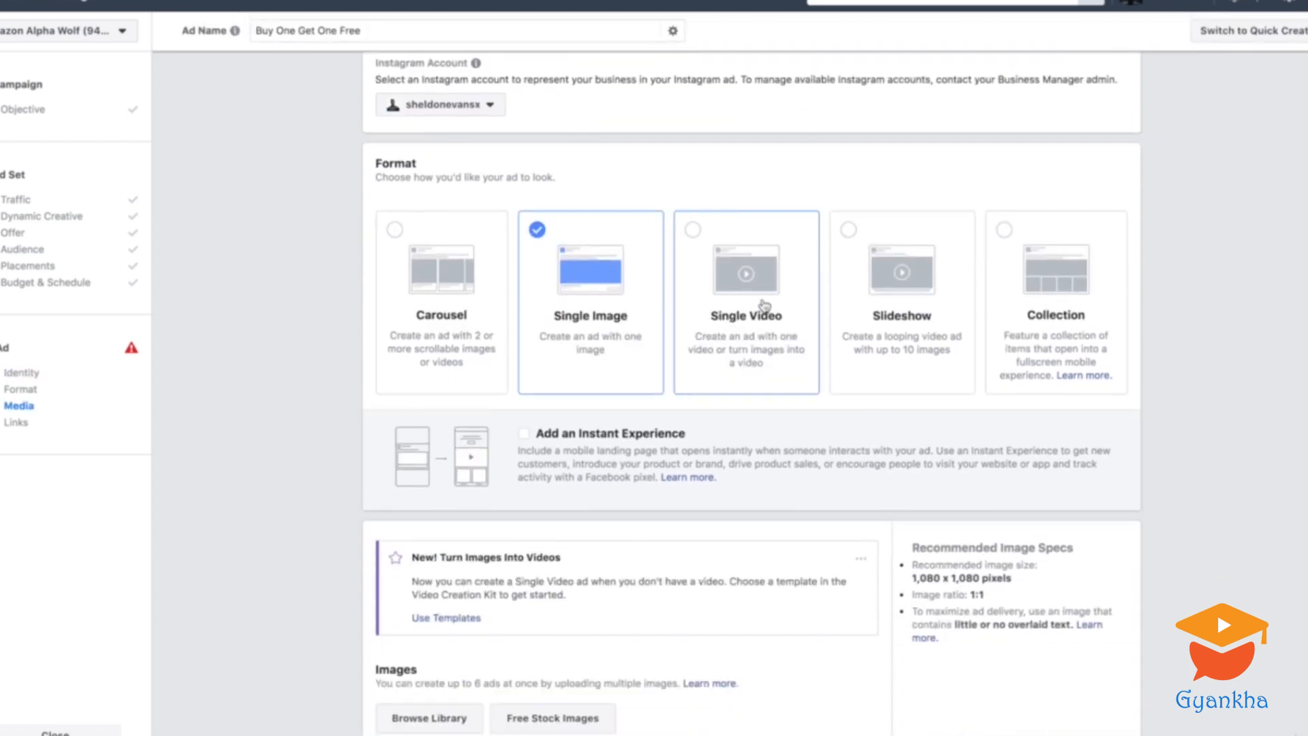
{"action": "scroll", "coordinate": [763, 357], "scroll_direction": "up", "scroll_amount": 1}
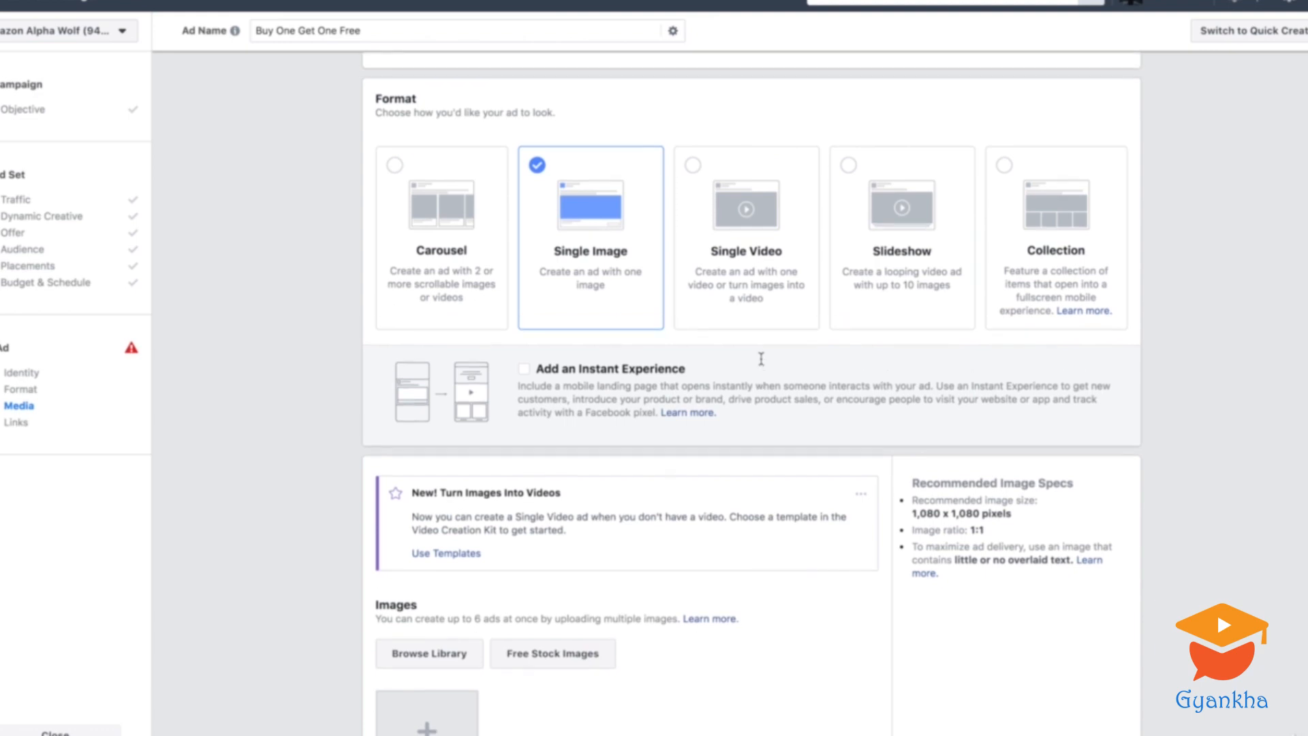
{"action": "left_click", "coordinate": [443, 301]}
{"action": "left_click", "coordinate": [657, 297]}
{"action": "left_click", "coordinate": [750, 296]}
{"action": "left_click", "coordinate": [608, 285]}
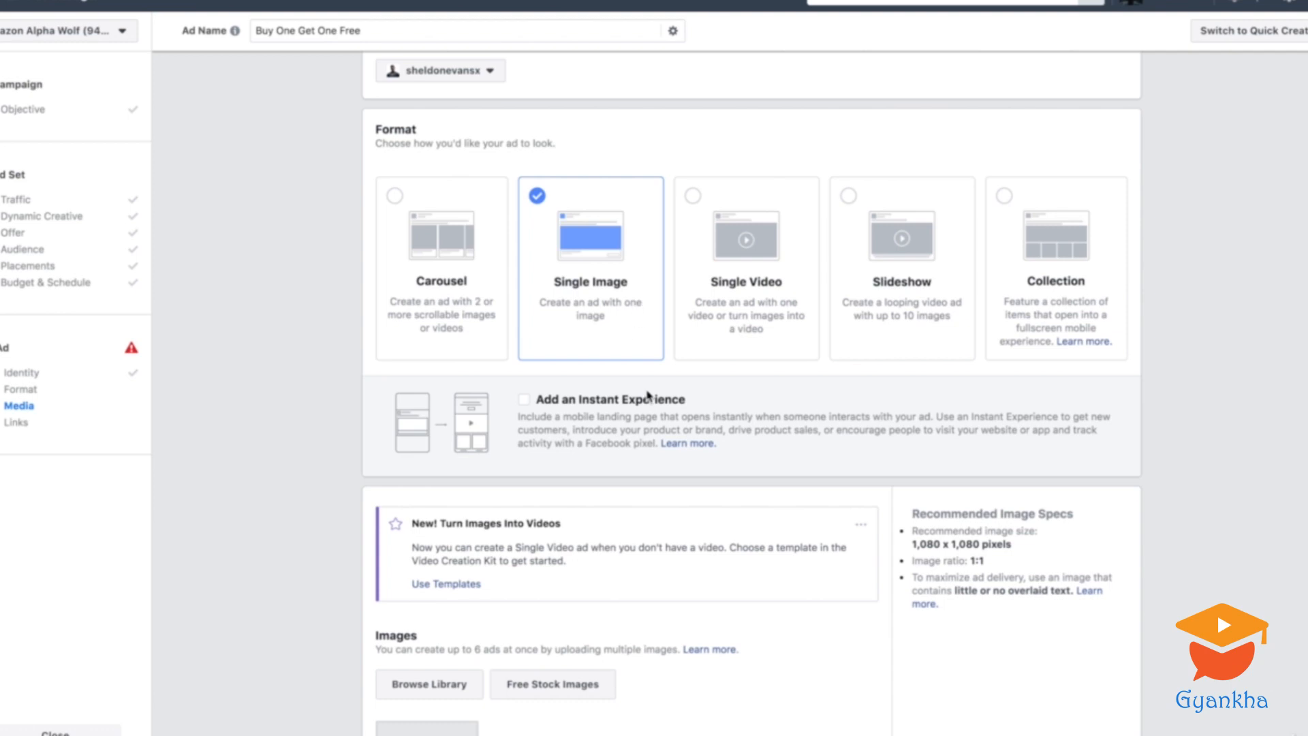
Upload the 2048 × 2048 "Buy one Get one free!" coffee image as the ad's media.
{"action": "scroll", "coordinate": [745, 533], "scroll_direction": "down", "scroll_amount": 2}
{"action": "right_click", "coordinate": [742, 528]}
{"action": "left_click", "coordinate": [689, 555]}
{"action": "scroll", "coordinate": [693, 563], "scroll_direction": "down", "scroll_amount": 3}
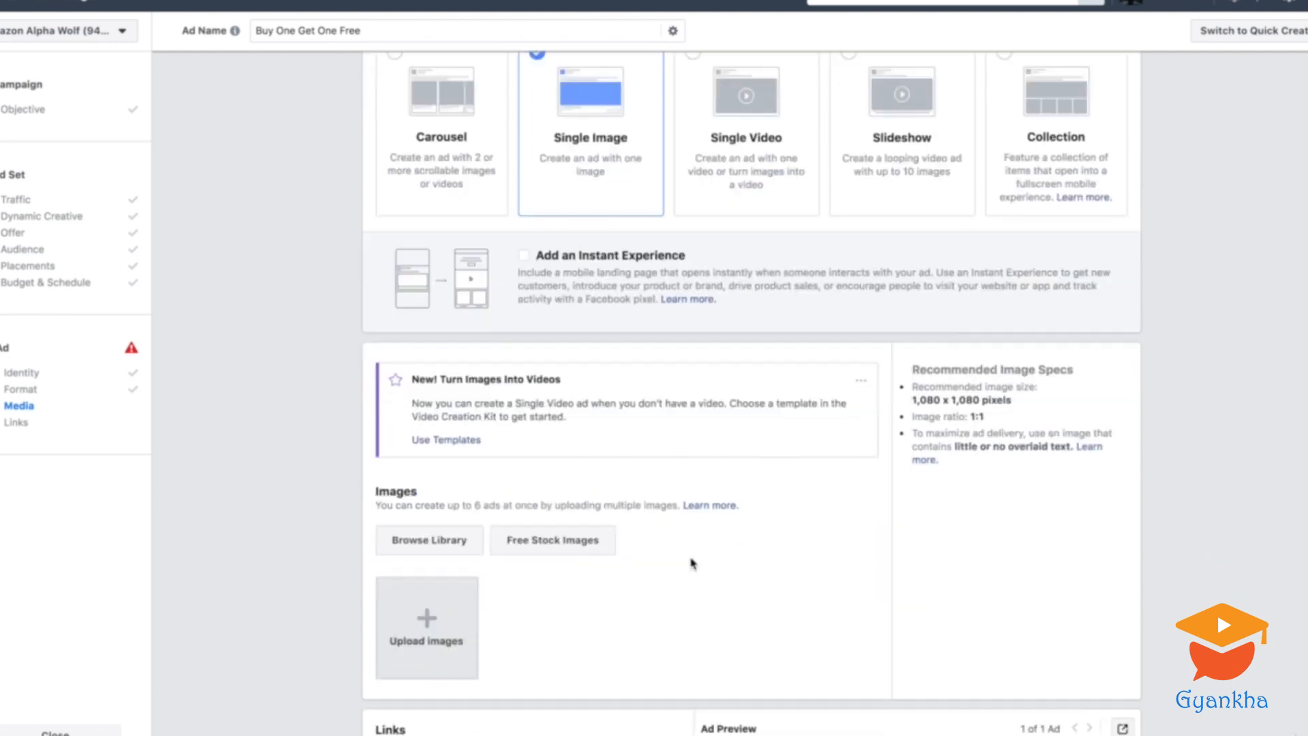
{"action": "scroll", "coordinate": [693, 563], "scroll_direction": "down", "scroll_amount": 3}
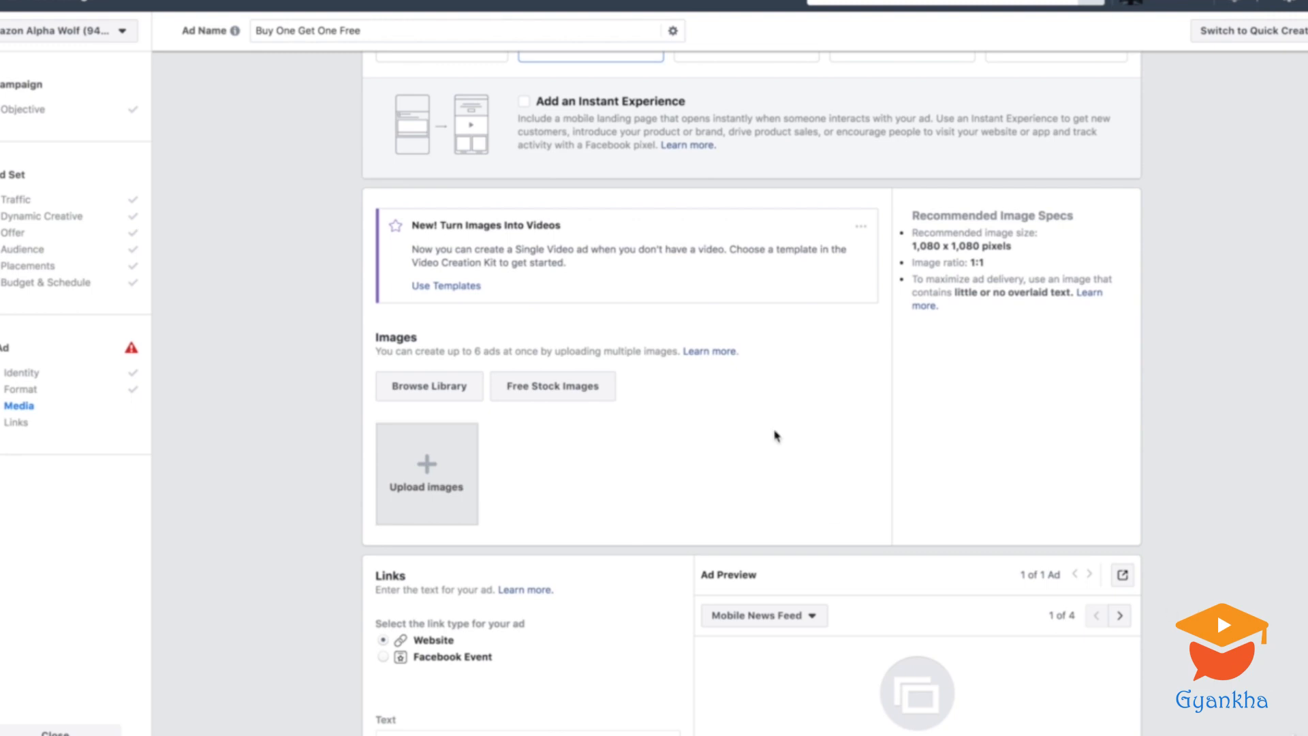
{"action": "scroll", "coordinate": [770, 474], "scroll_direction": "down", "scroll_amount": 2}
{"action": "scroll", "coordinate": [760, 378], "scroll_direction": "down", "scroll_amount": 3}
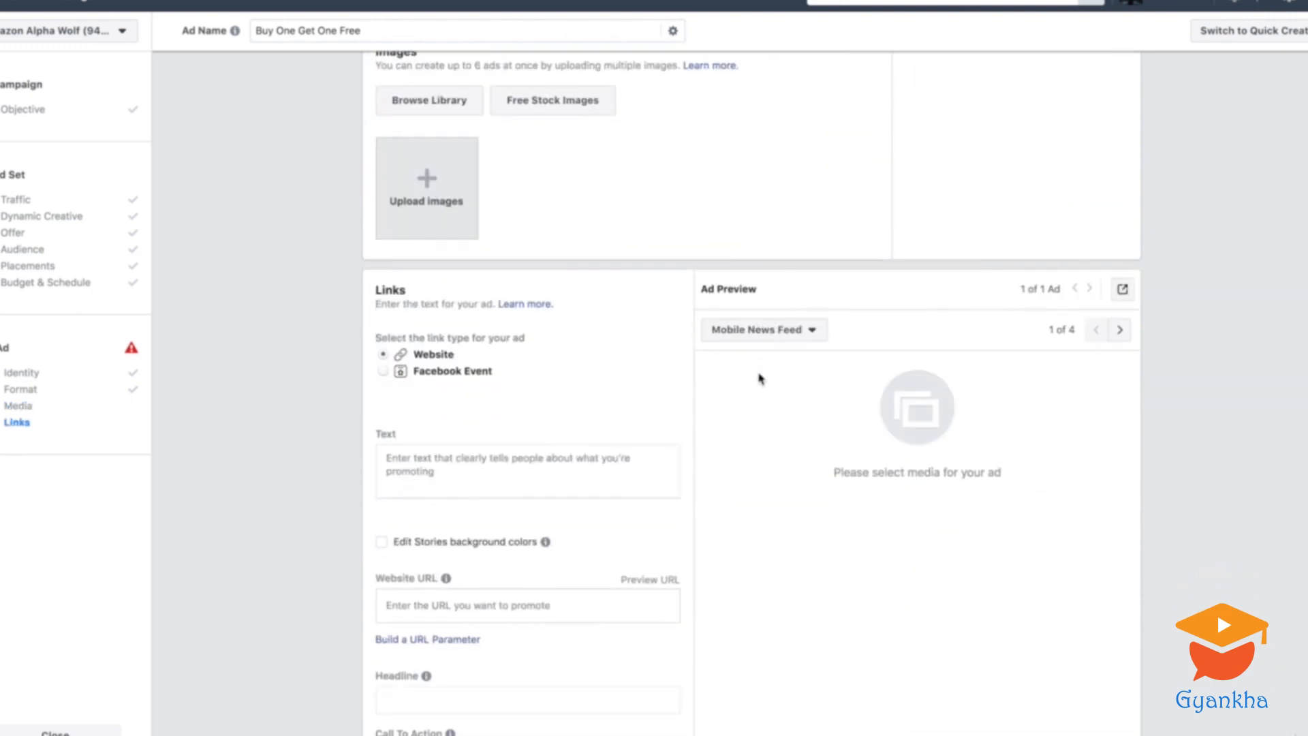
{"action": "scroll", "coordinate": [638, 412], "scroll_direction": "down", "scroll_amount": 1}
{"action": "scroll", "coordinate": [637, 408], "scroll_direction": "down", "scroll_amount": 1}
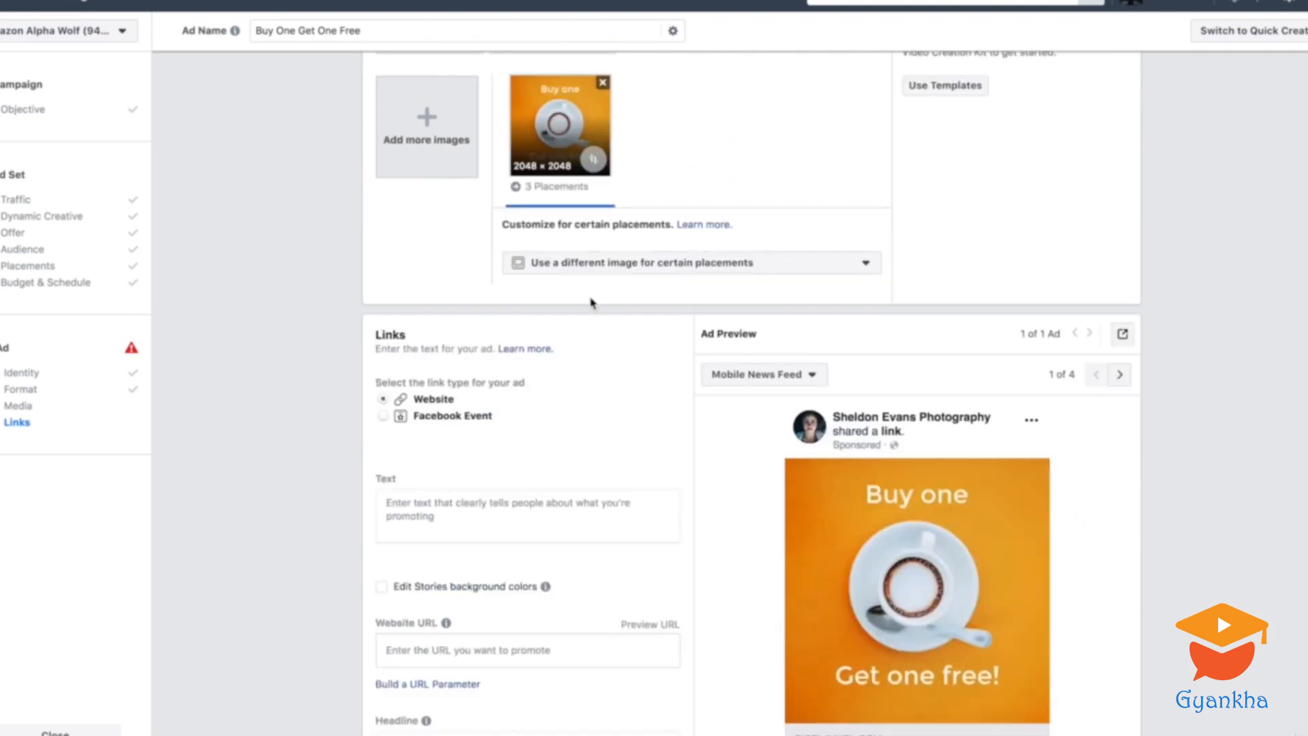
{"action": "scroll", "coordinate": [590, 445], "scroll_direction": "up", "scroll_amount": 3}
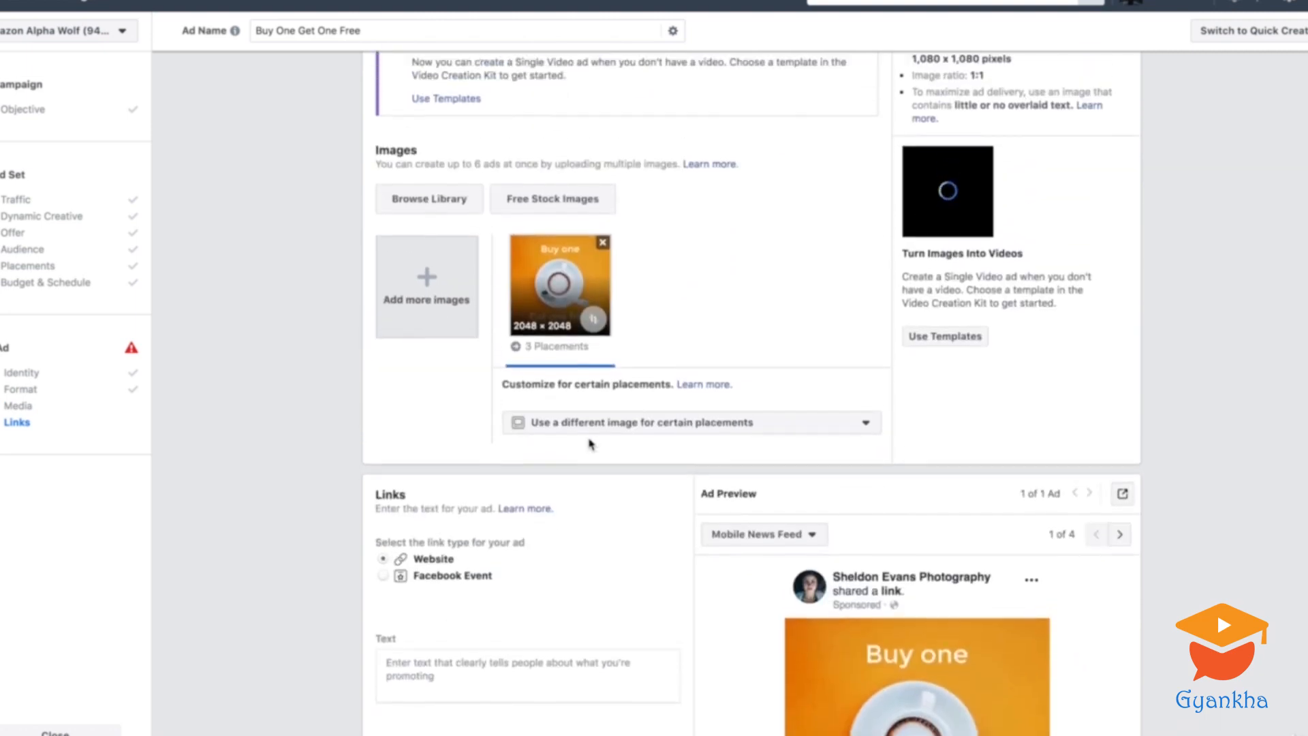
{"action": "scroll", "coordinate": [591, 445], "scroll_direction": "down", "scroll_amount": 4}
{"action": "scroll", "coordinate": [591, 445], "scroll_direction": "down", "scroll_amount": 3}
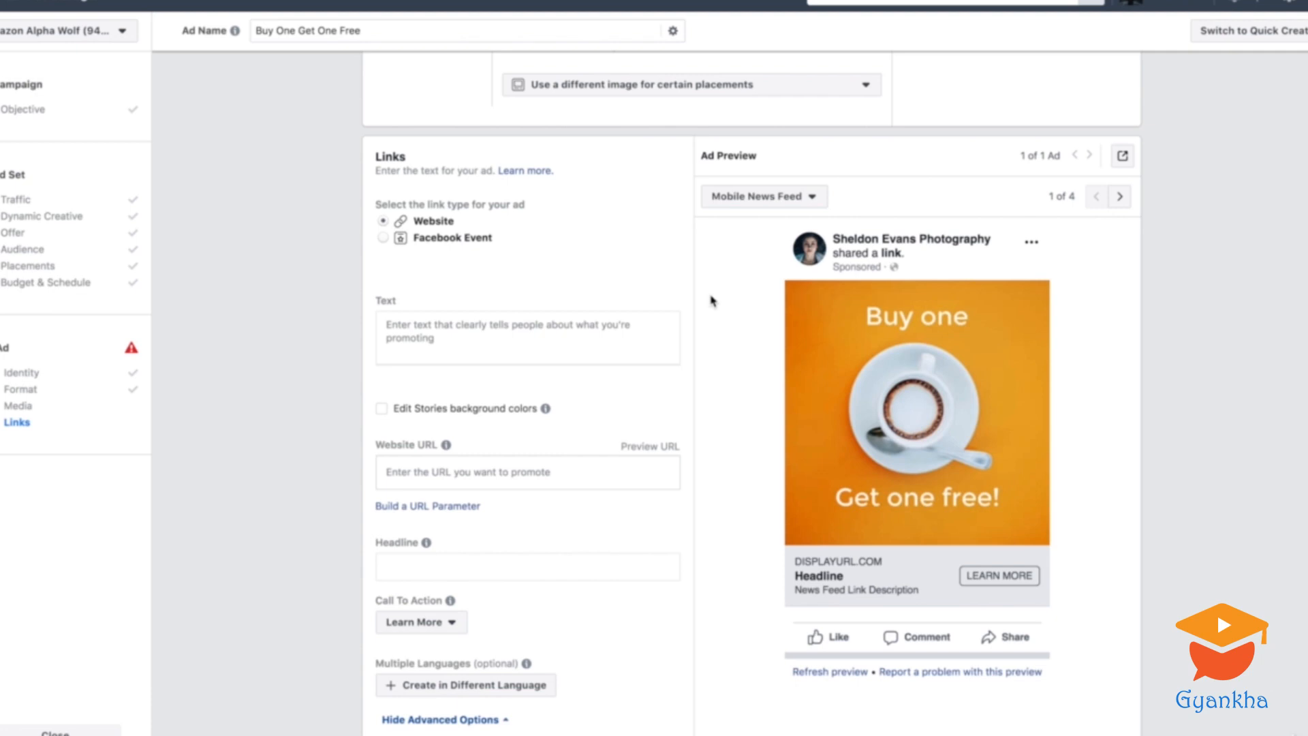
Enter the ad text "This weekend! Opening special! Buy one coffee, get one free!" followed by a coffee cup emoji.
{"action": "left_click", "coordinate": [511, 337]}
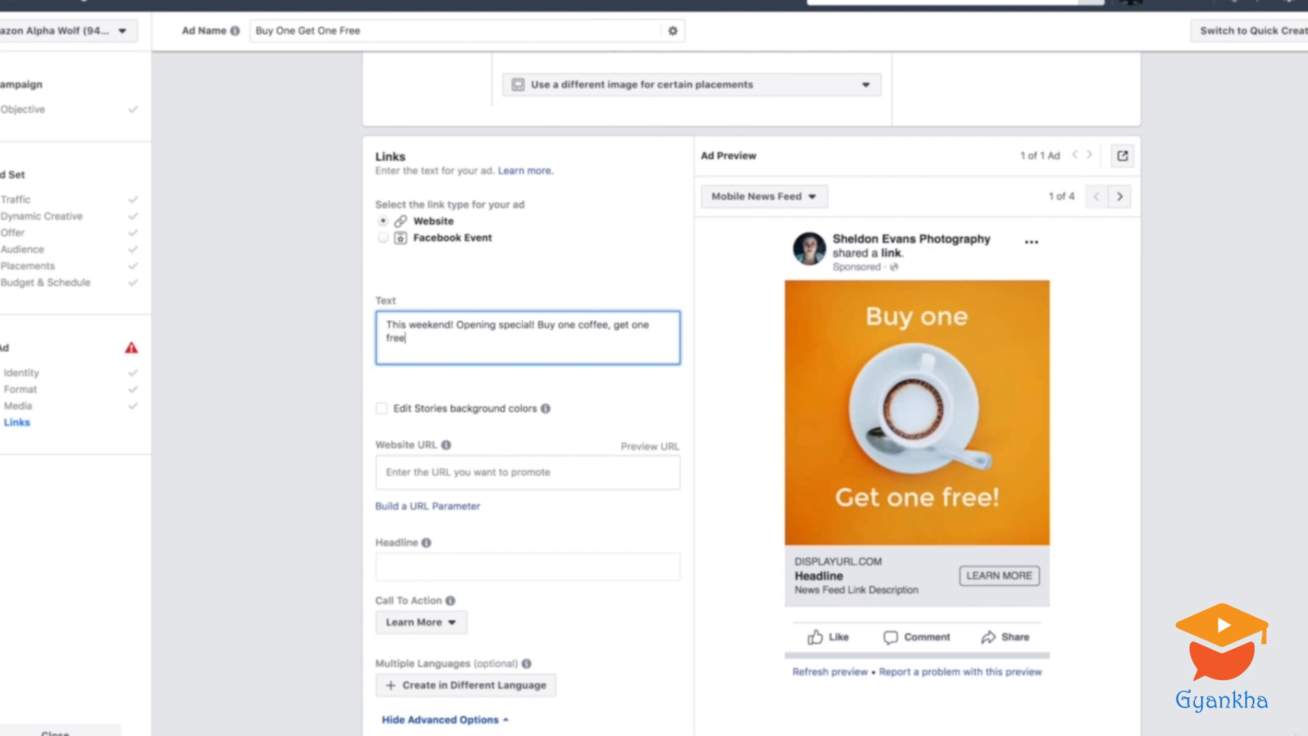
{"action": "key", "text": "ctrl+super+space"}
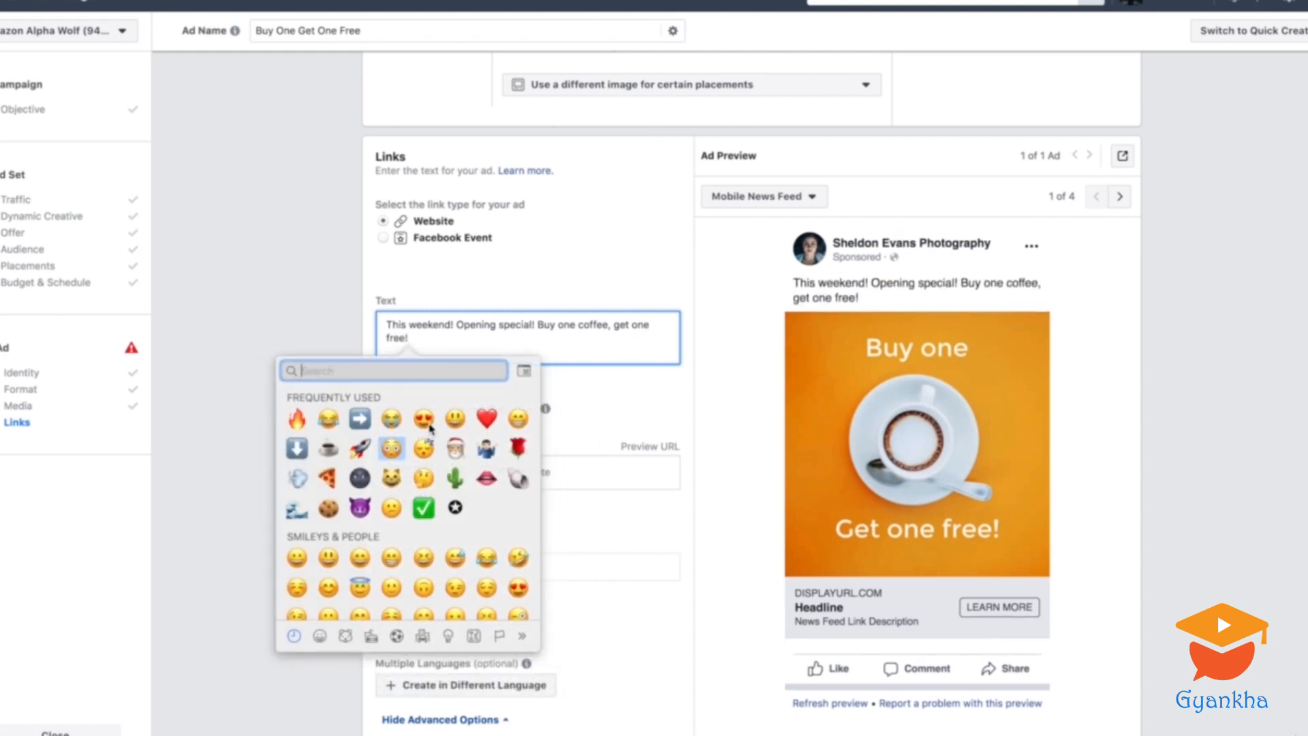
{"action": "type", "text": "coffe"}
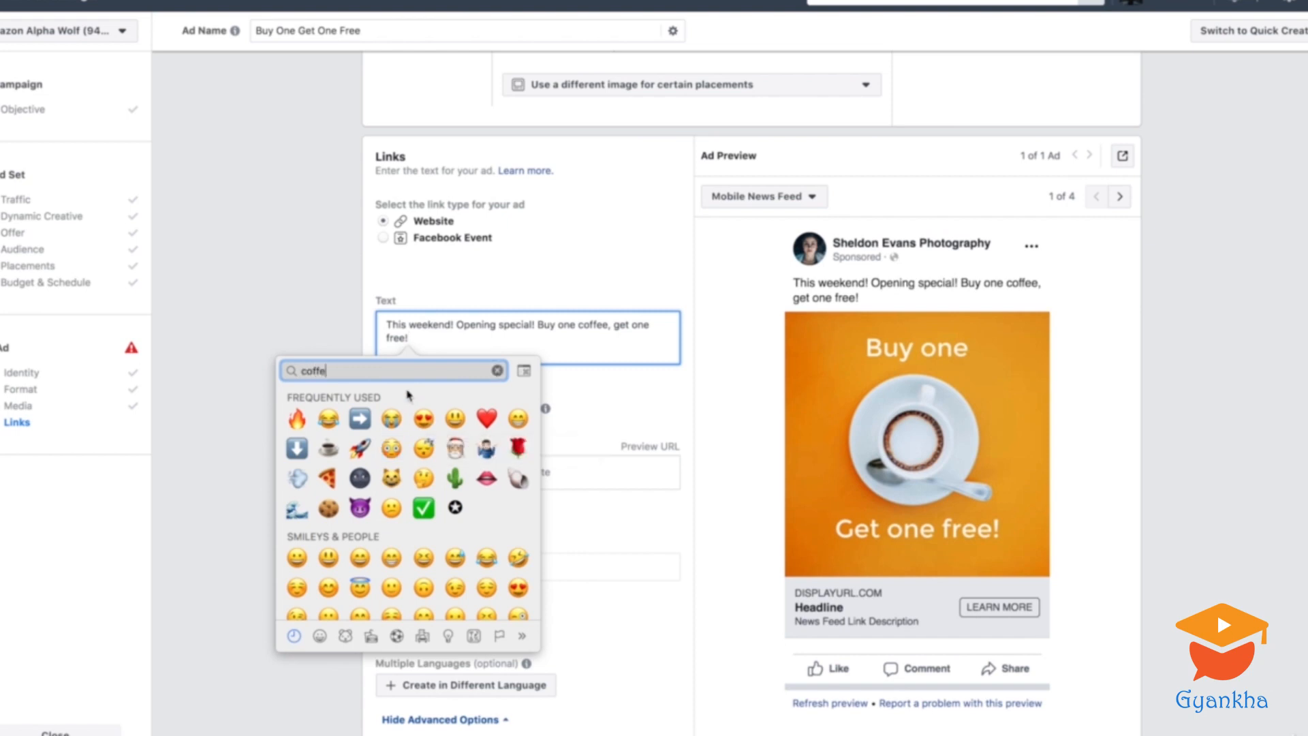
{"action": "type", "text": "e"}
{"action": "left_click", "coordinate": [296, 402]}
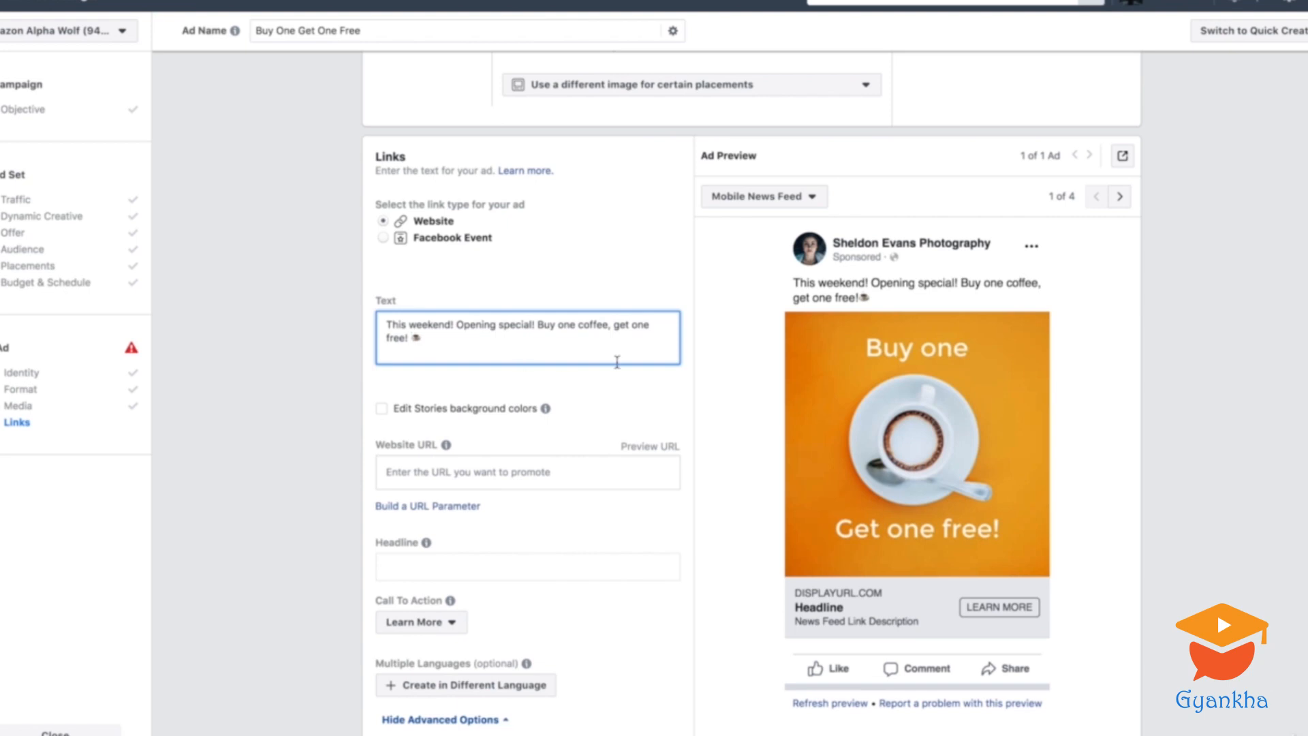
Preview the ad in the Desktop News Feed, Instagram Feed and Instagram Stories placements.
{"action": "left_click", "coordinate": [1121, 198]}
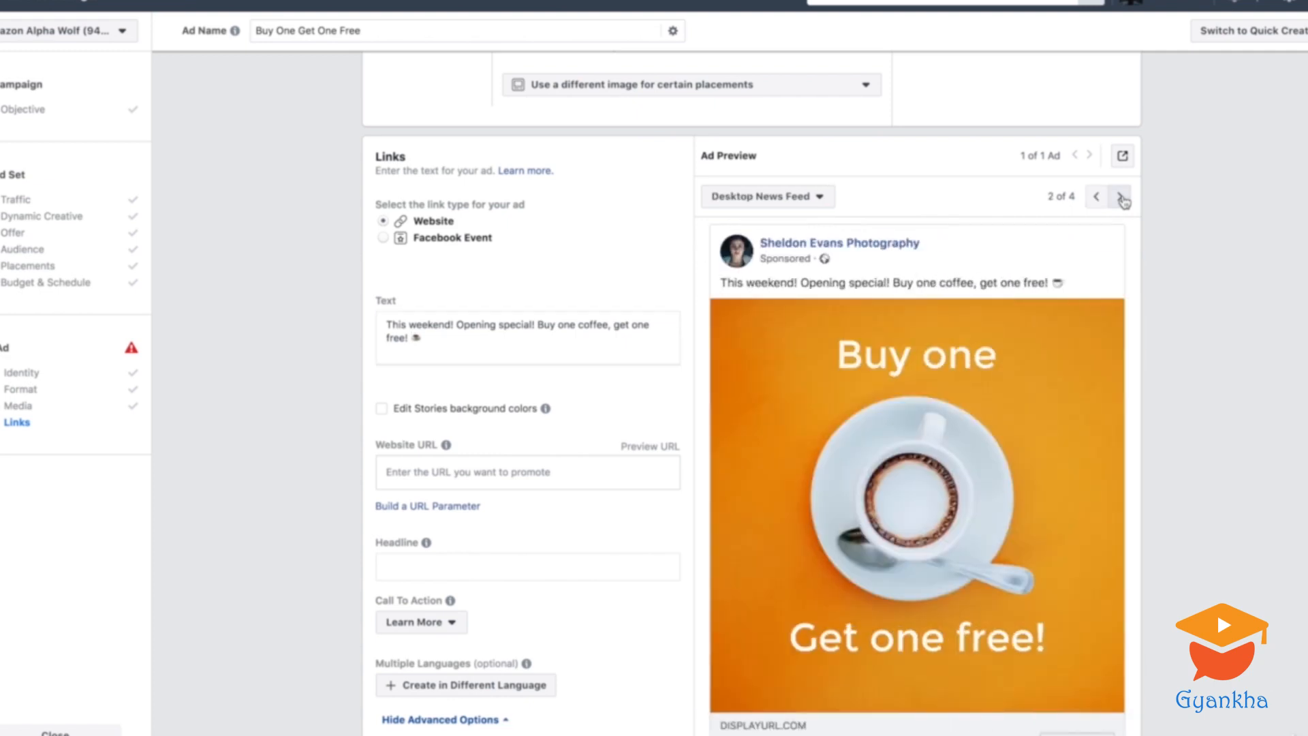
{"action": "left_click", "coordinate": [1120, 198]}
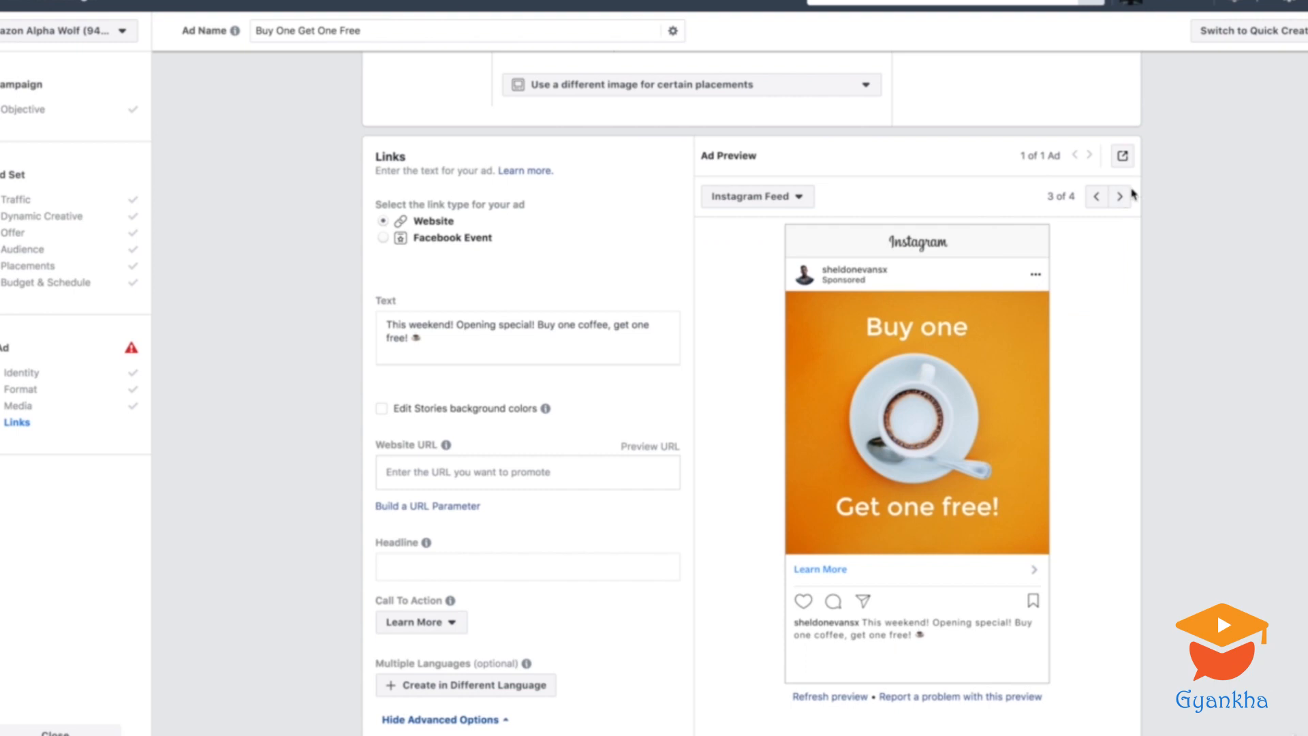
{"action": "left_click", "coordinate": [1121, 197]}
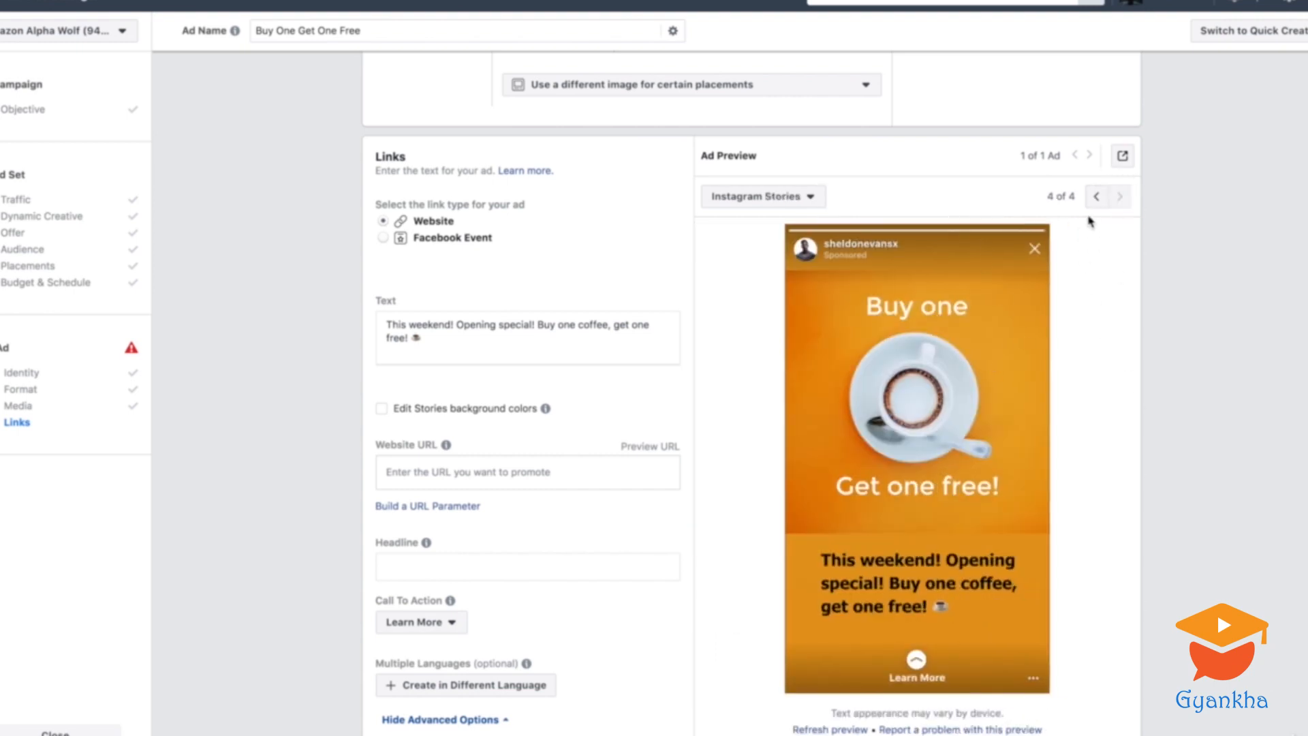
{"action": "left_click", "coordinate": [1097, 196]}
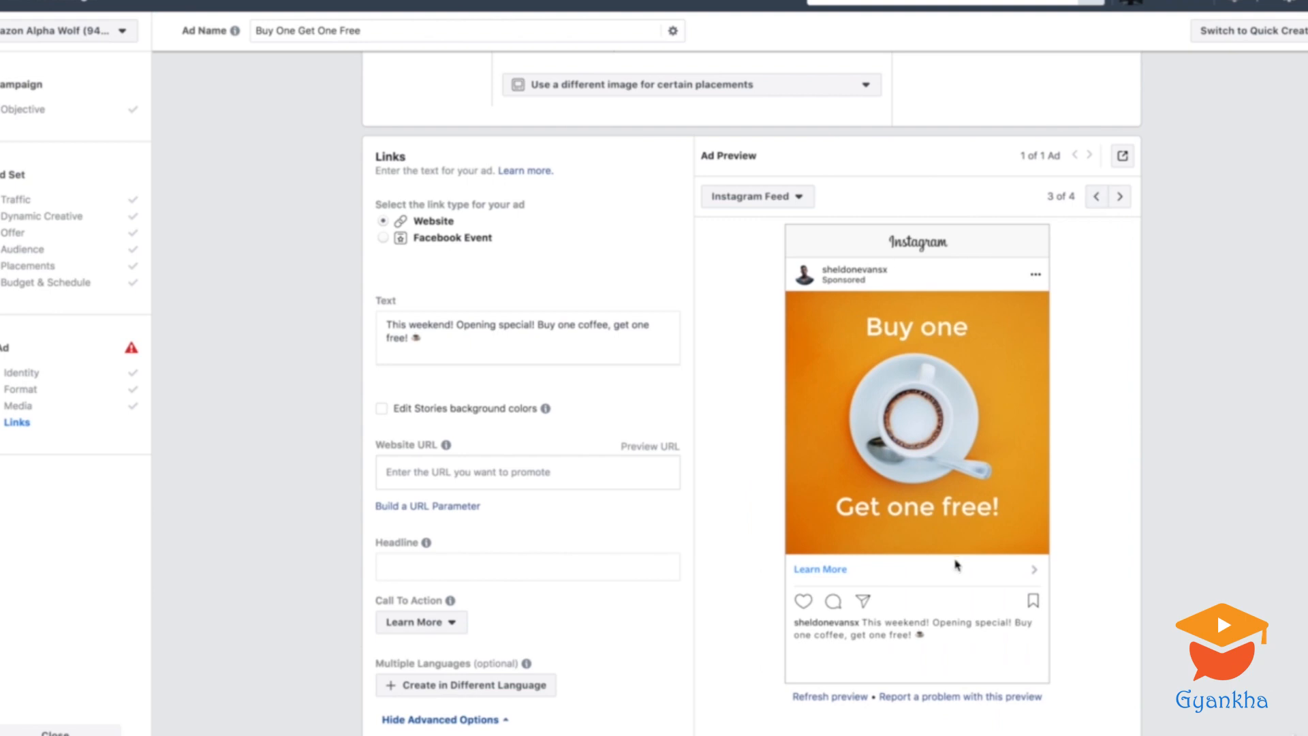
{"action": "left_click", "coordinate": [1119, 197]}
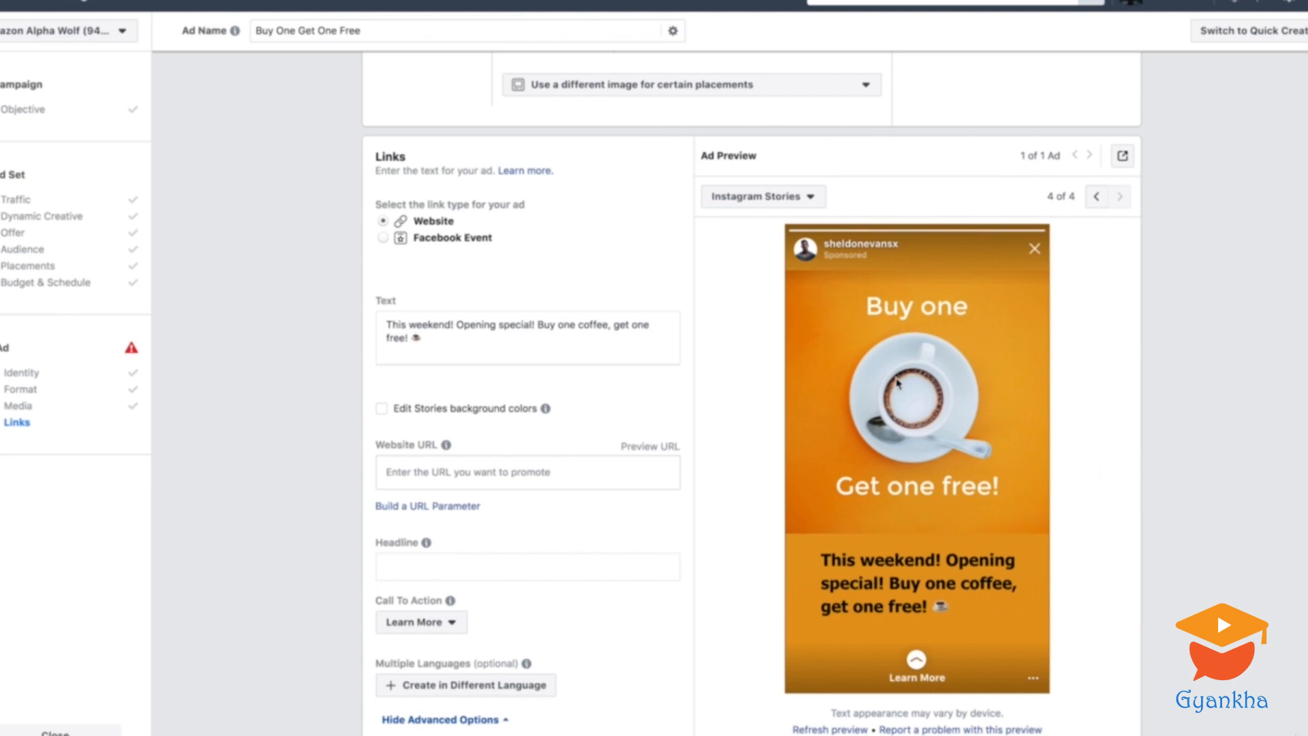
Review the options for using a different image per placement, closing the image library without picking a replacement.
{"action": "scroll", "coordinate": [898, 383], "scroll_direction": "up", "scroll_amount": 5}
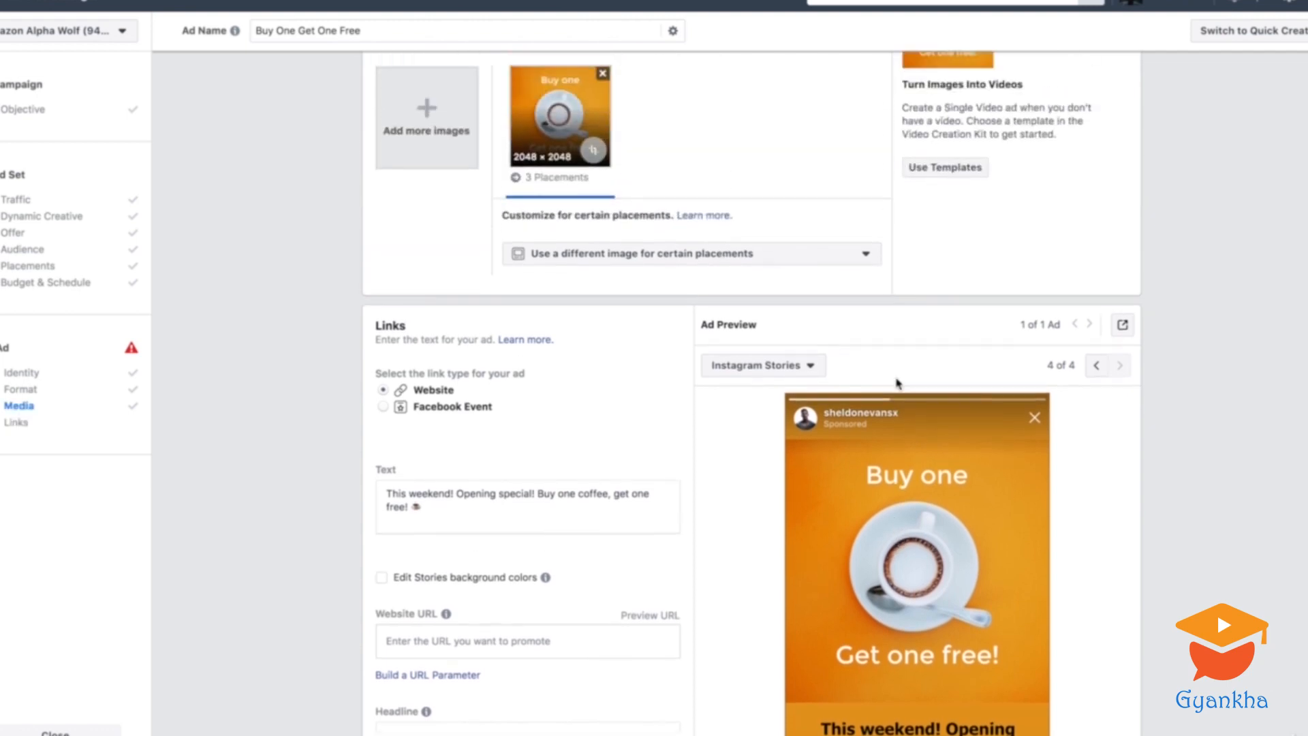
{"action": "left_click", "coordinate": [739, 410]}
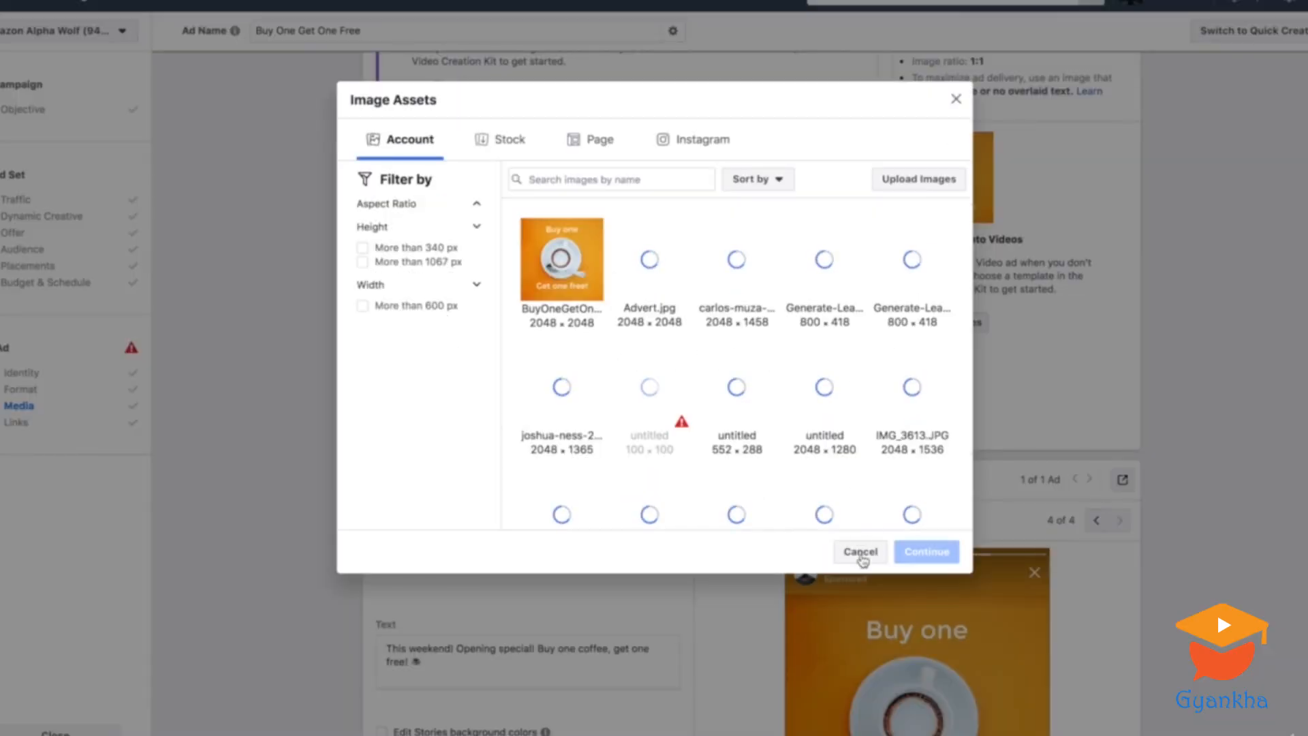
{"action": "left_click", "coordinate": [861, 554]}
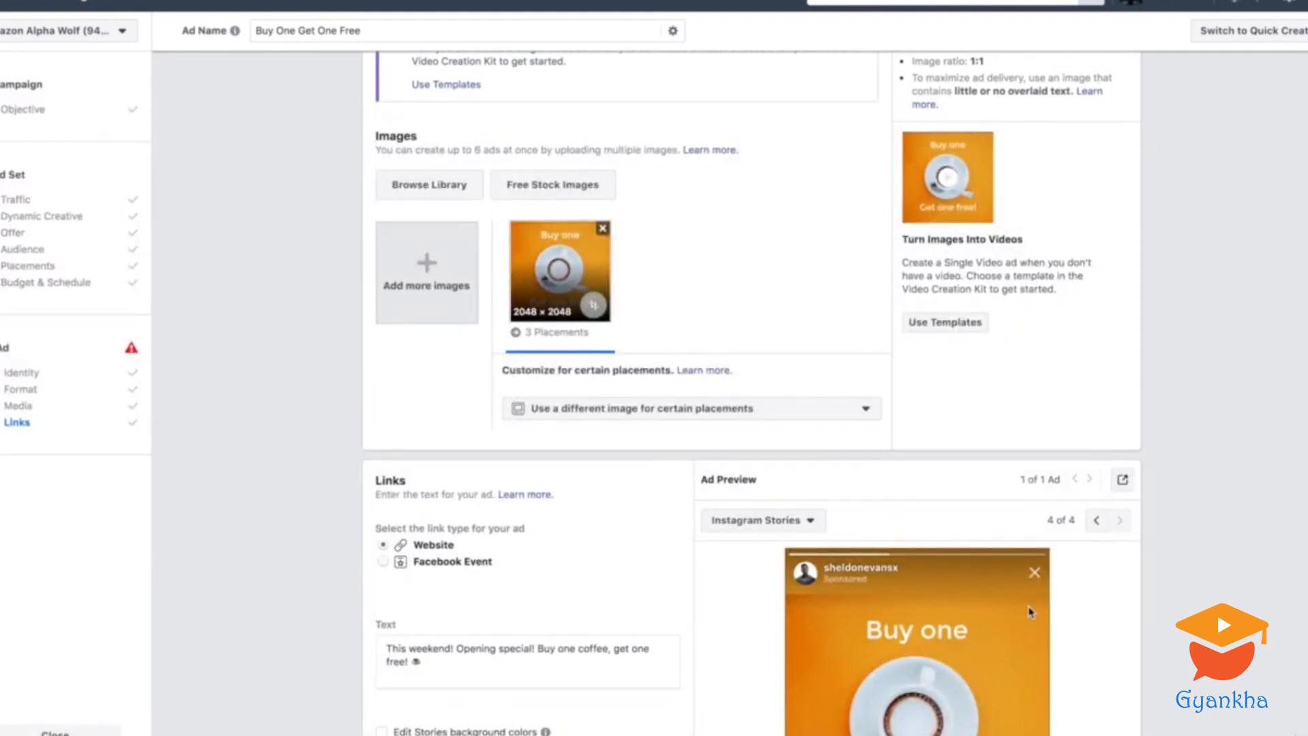
{"action": "scroll", "coordinate": [895, 554], "scroll_direction": "down", "scroll_amount": 2}
{"action": "left_click", "coordinate": [824, 269]}
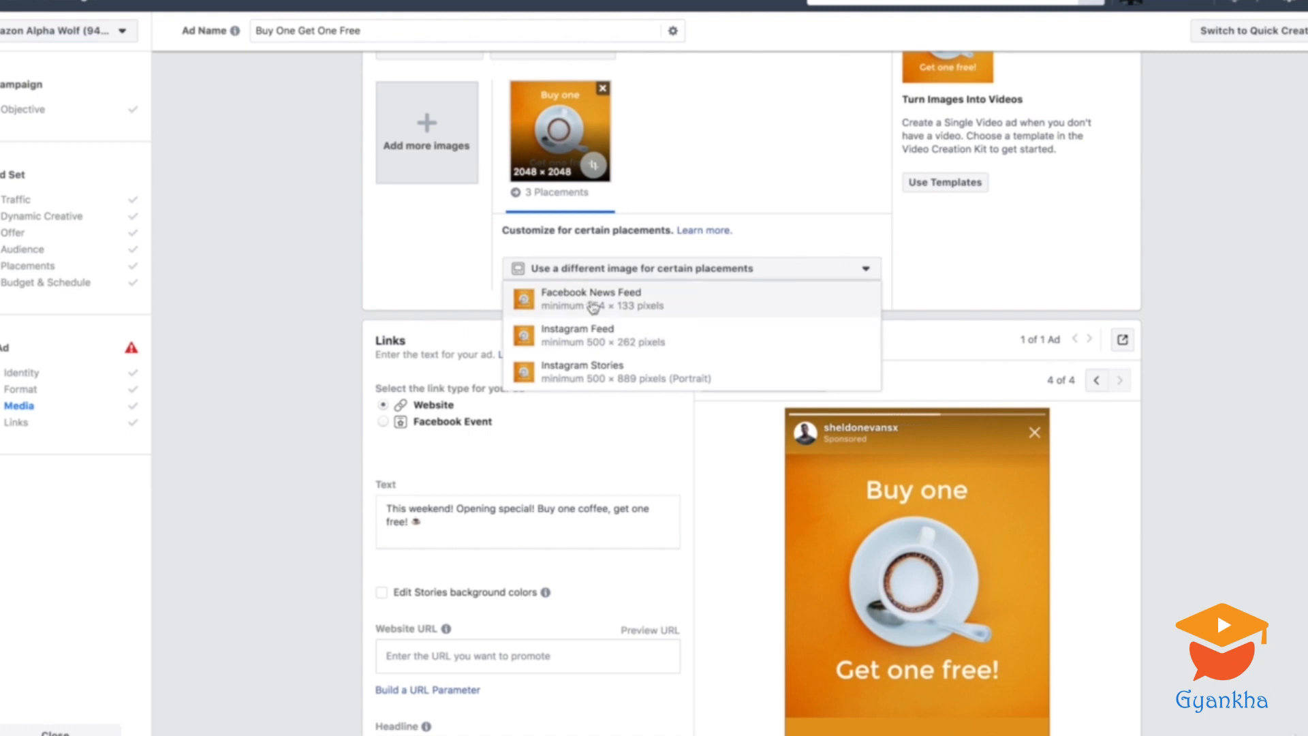
{"action": "left_click", "coordinate": [1149, 524]}
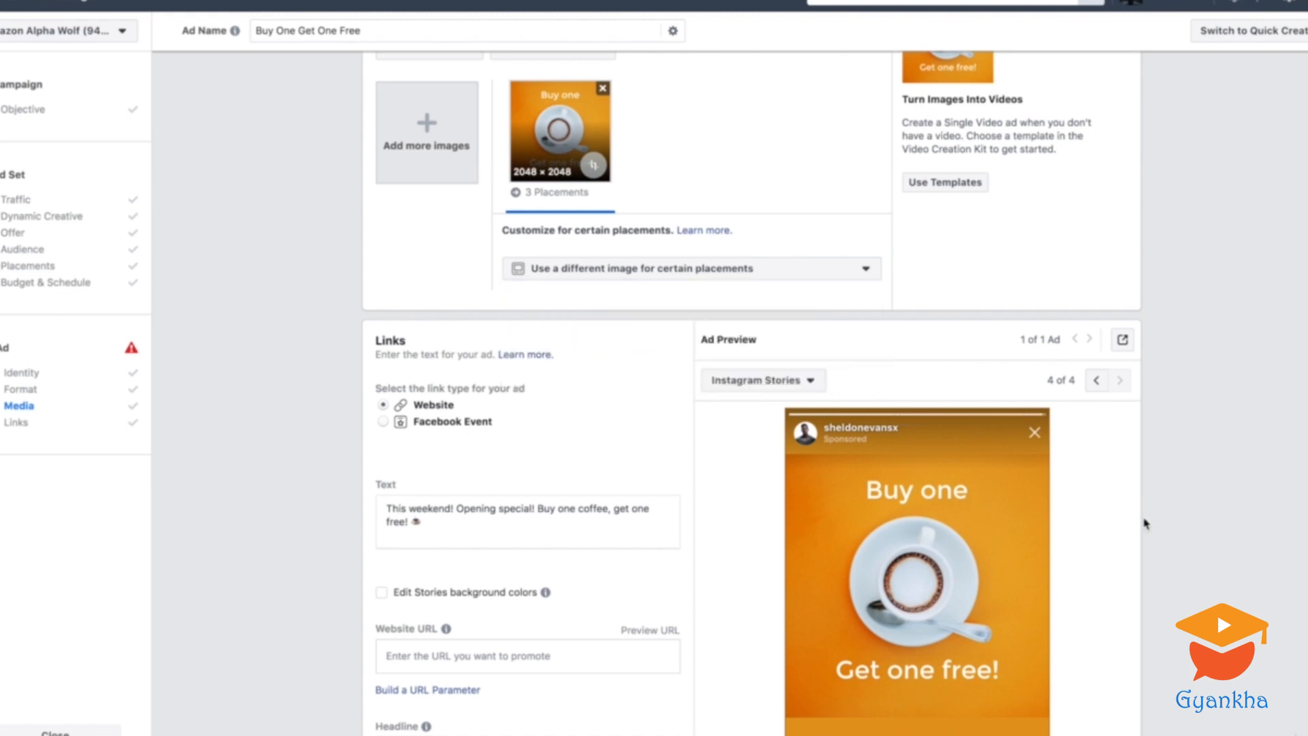
Try custom Stories background colors for the ad, and turn the option back off.
{"action": "scroll", "coordinate": [744, 468], "scroll_direction": "down", "scroll_amount": 3}
{"action": "scroll", "coordinate": [745, 468], "scroll_direction": "down", "scroll_amount": 2}
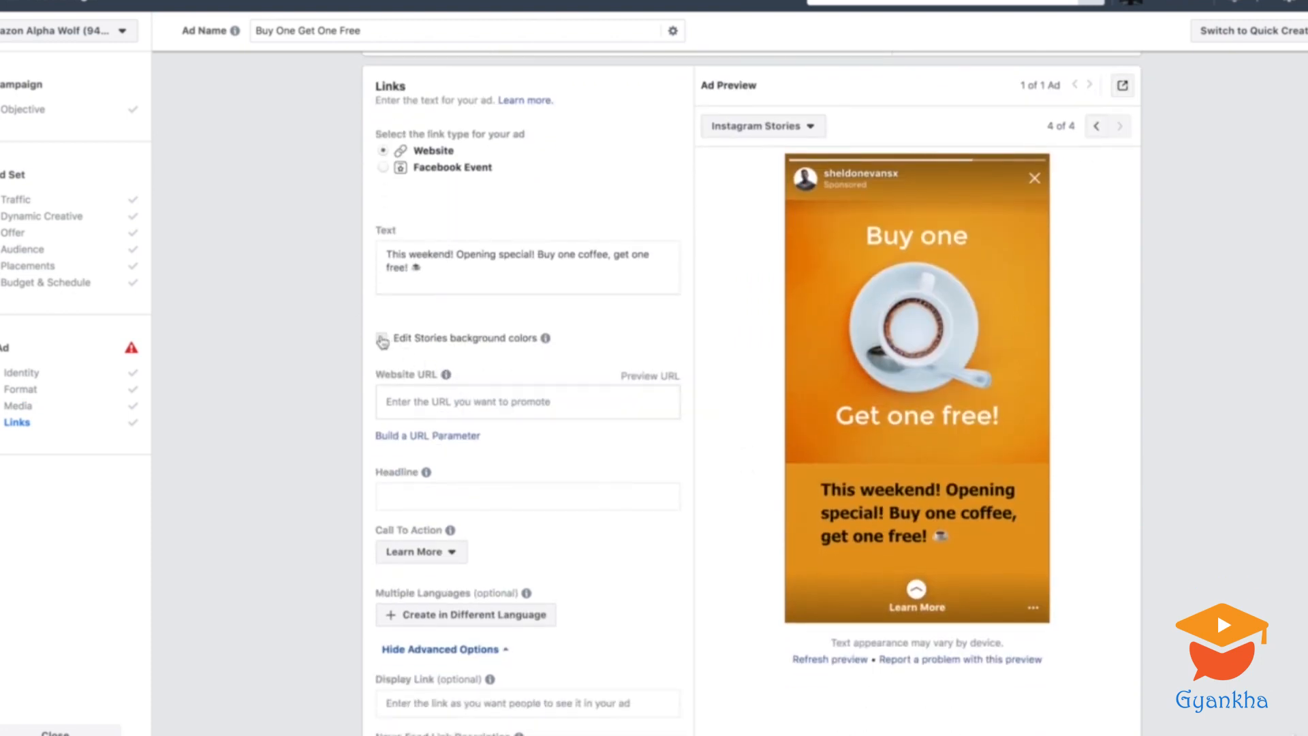
{"action": "left_click", "coordinate": [382, 340]}
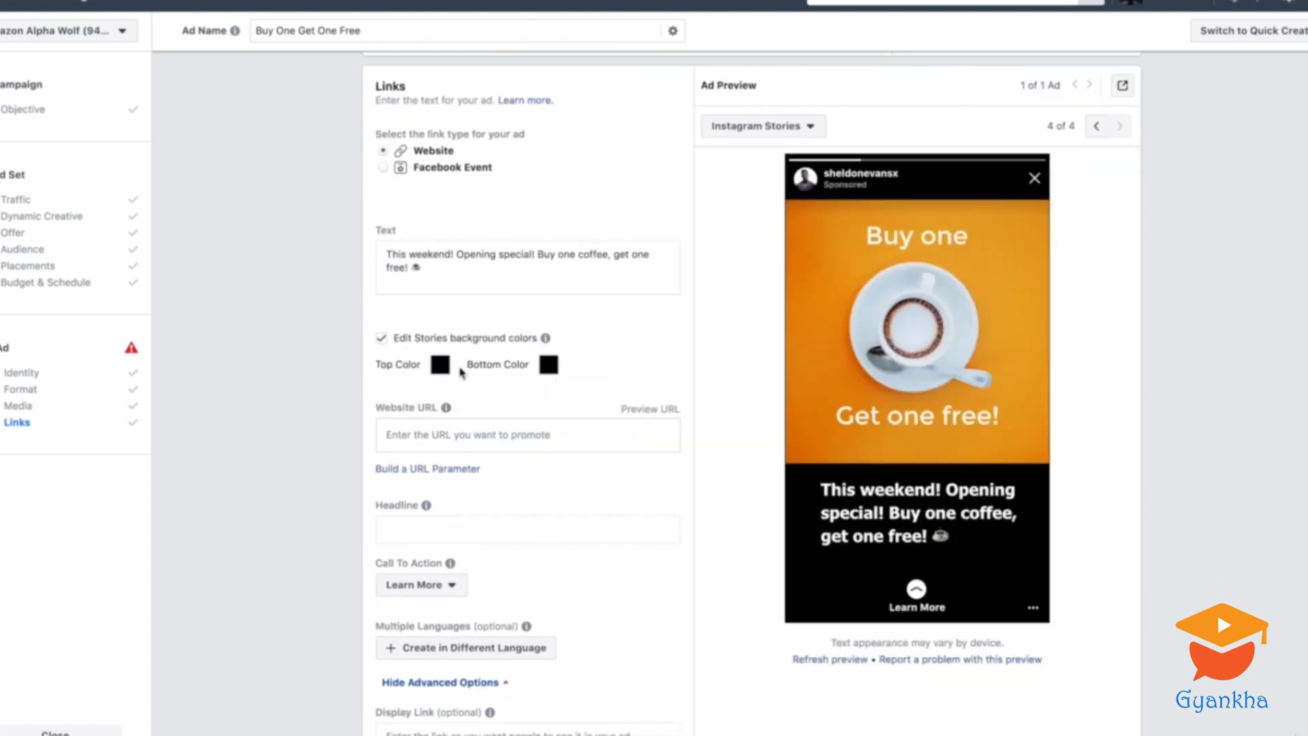
{"action": "left_click", "coordinate": [382, 340]}
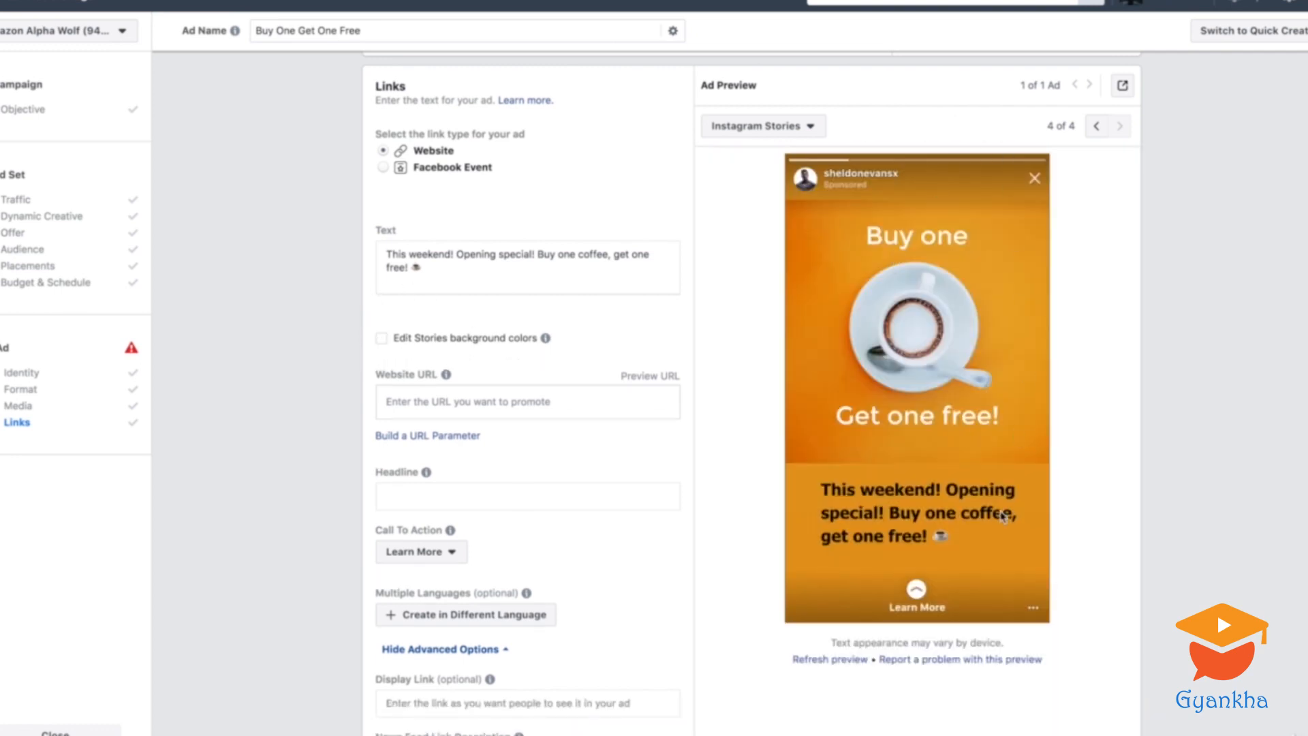
{"action": "scroll", "coordinate": [602, 295], "scroll_direction": "up", "scroll_amount": 3}
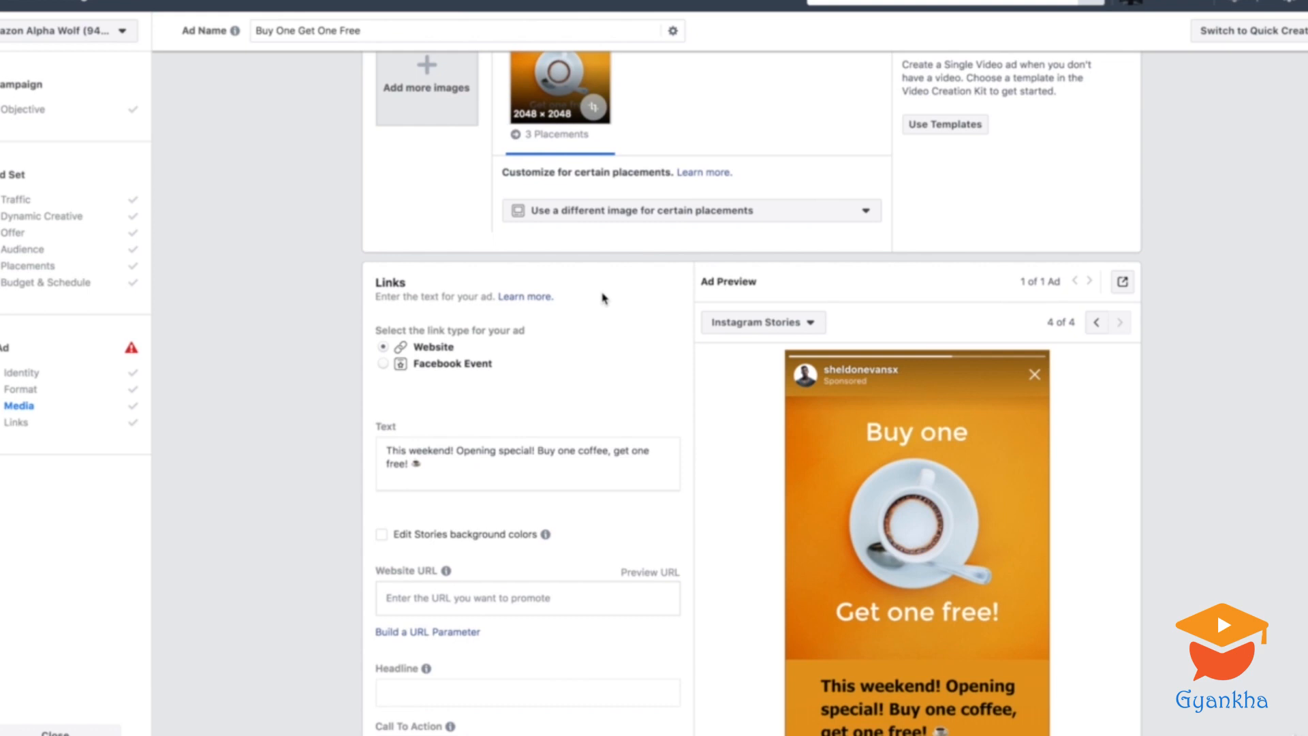
{"action": "scroll", "coordinate": [603, 298], "scroll_direction": "down", "scroll_amount": 5}
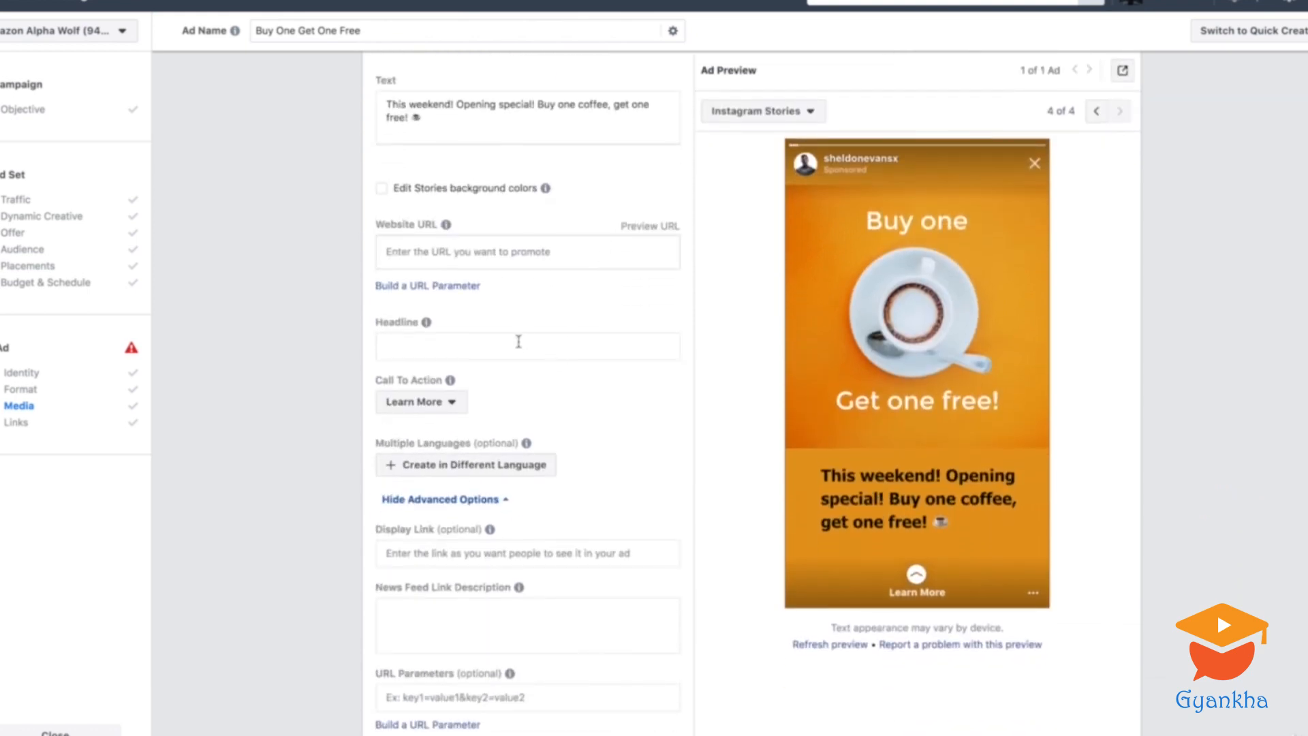
Preview the ad in the Instagram Feed, Desktop News Feed and Mobile News Feed placements to locate where the headline appears.
{"action": "left_click", "coordinate": [519, 342]}
{"action": "left_click", "coordinate": [1096, 113]}
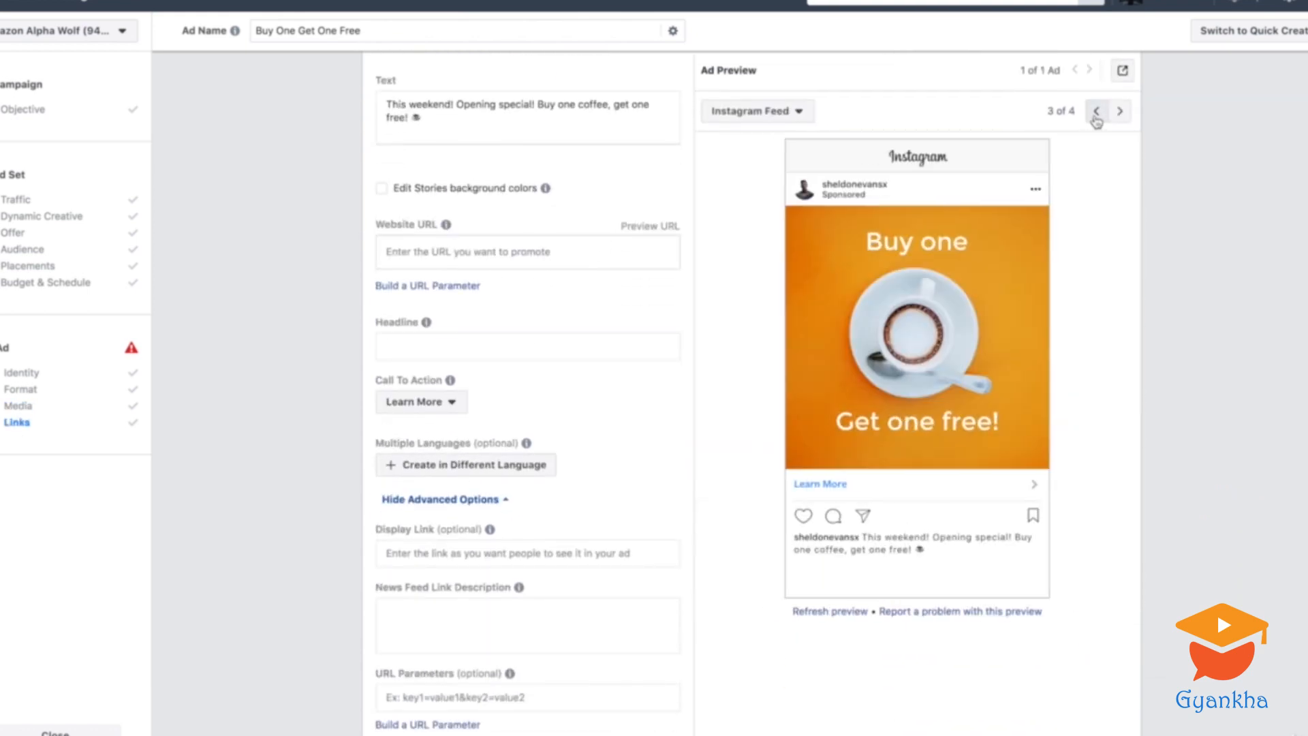
{"action": "left_click", "coordinate": [1097, 113]}
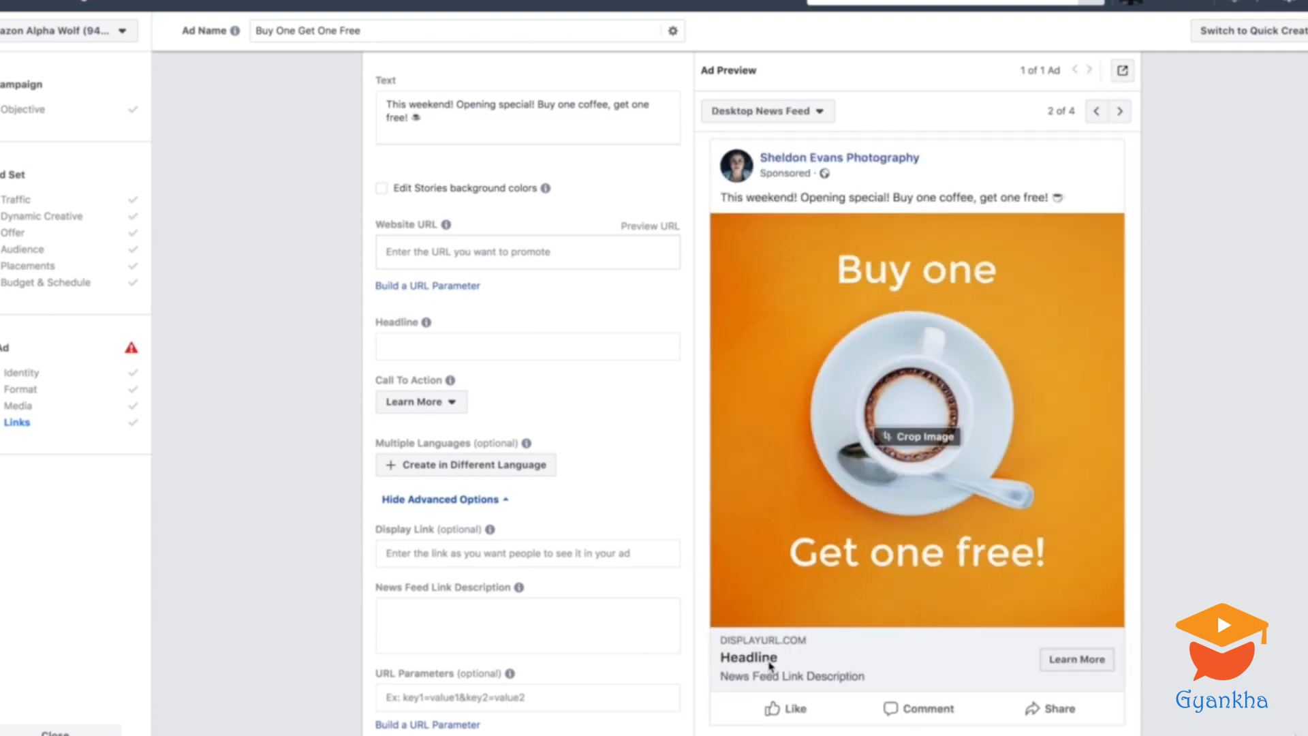
{"action": "left_click", "coordinate": [1096, 112]}
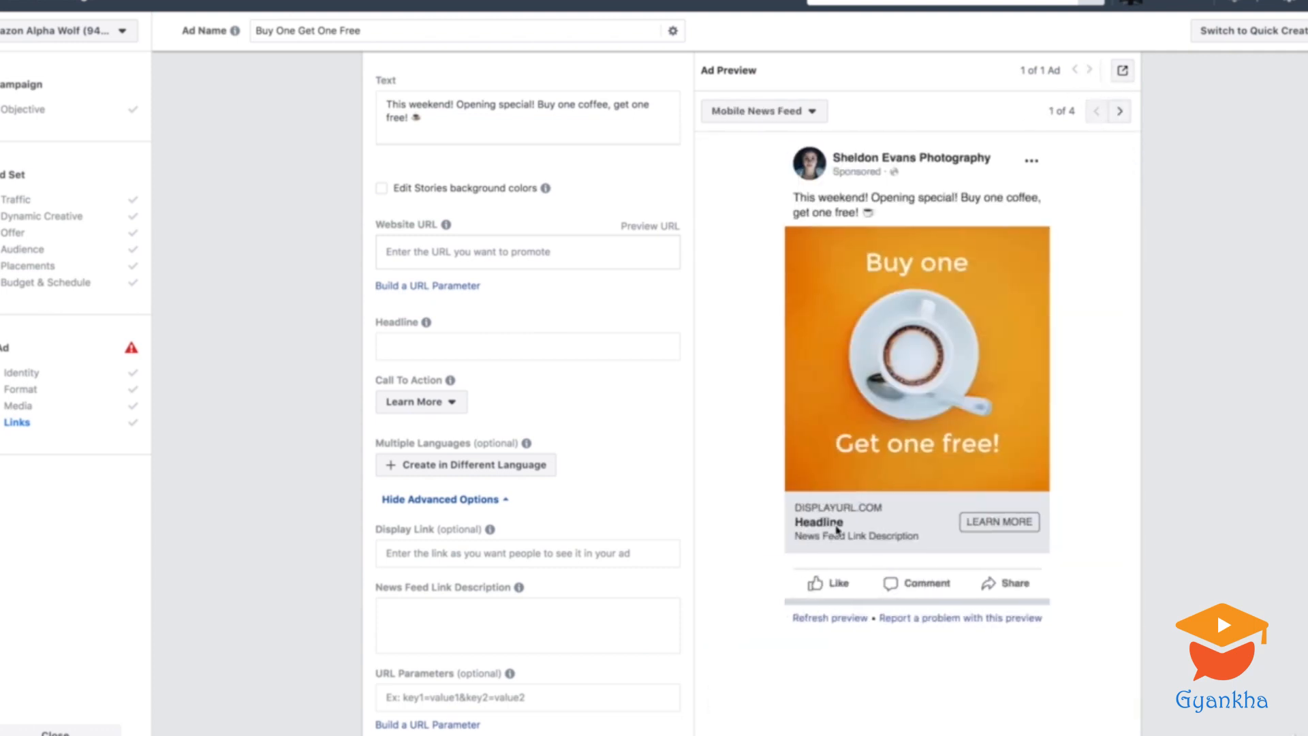
Enter "Buy One Get One Free" as the ad's headline and apply it to the preview.
{"action": "left_click", "coordinate": [520, 349]}
{"action": "type", "text": "B"}
{"action": "type", "text": "uy jone Get One Free"}
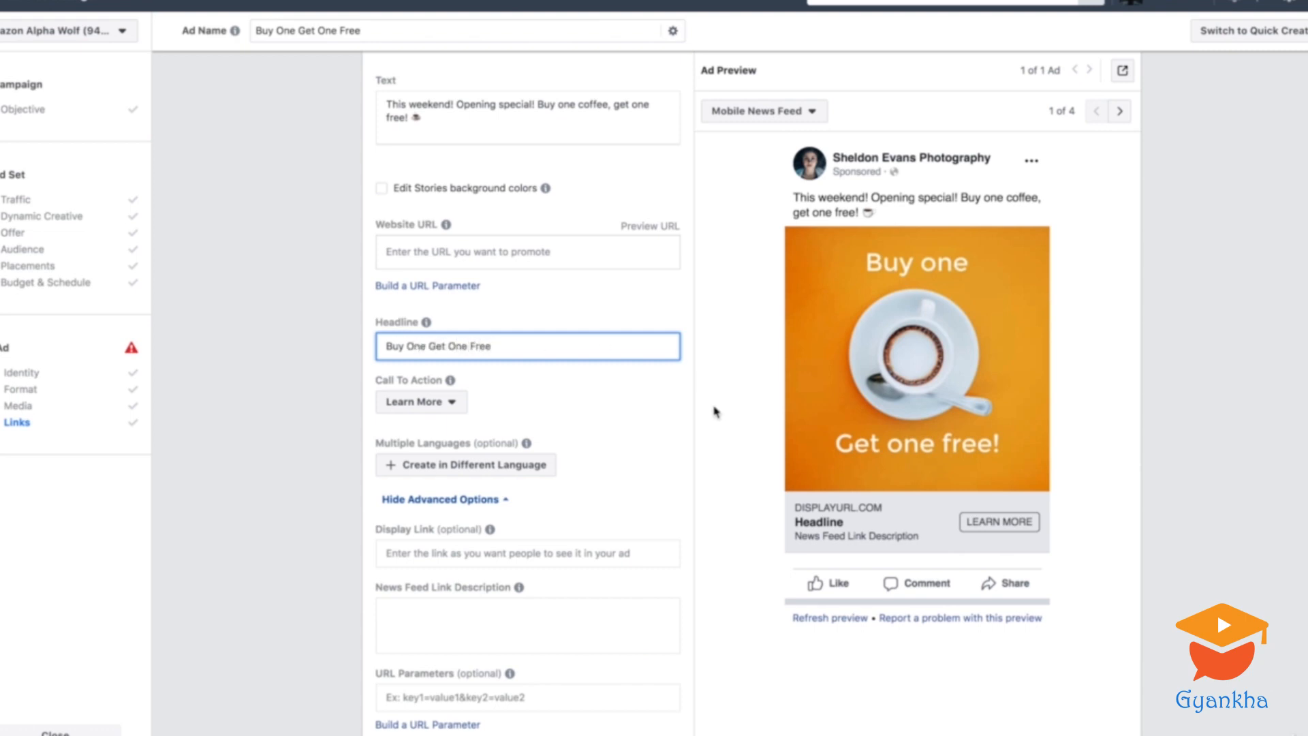
{"action": "left_click", "coordinate": [714, 412]}
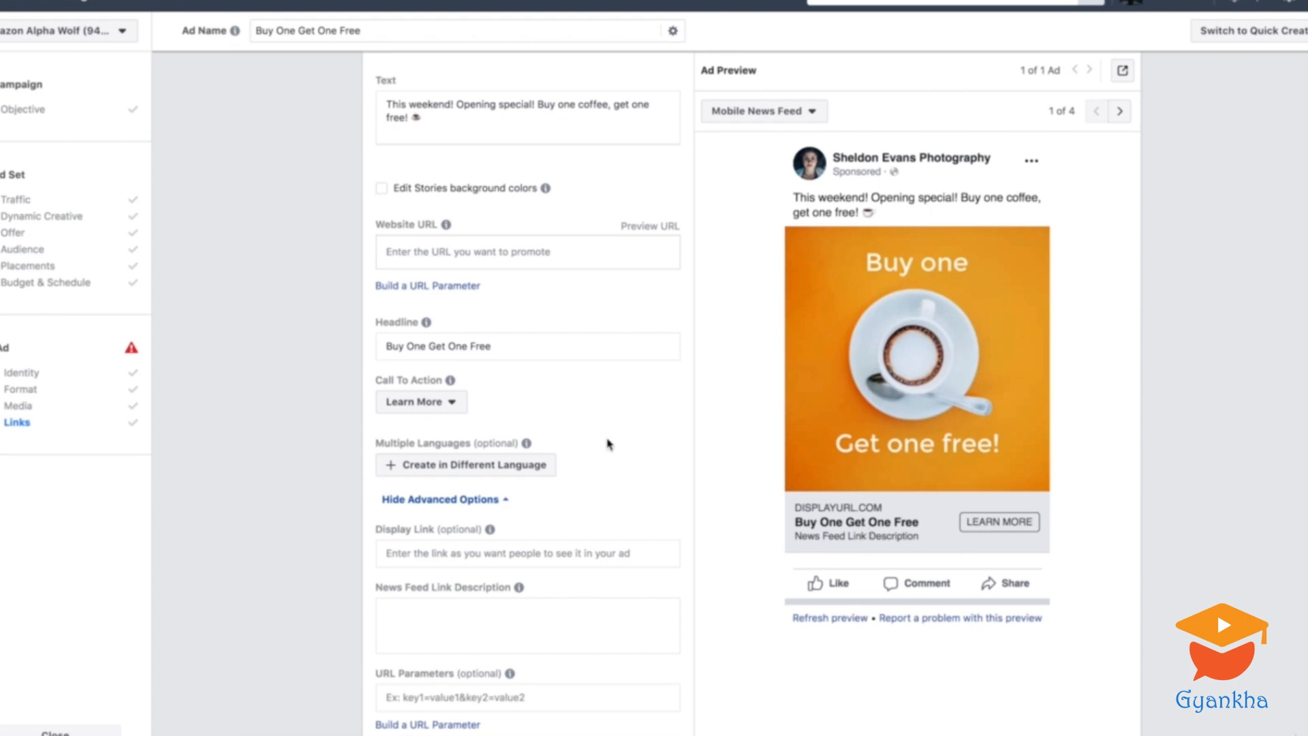
Browse the call-to-action choices, try Shop Now on the ad, and set it back to Learn More.
{"action": "left_click", "coordinate": [447, 404]}
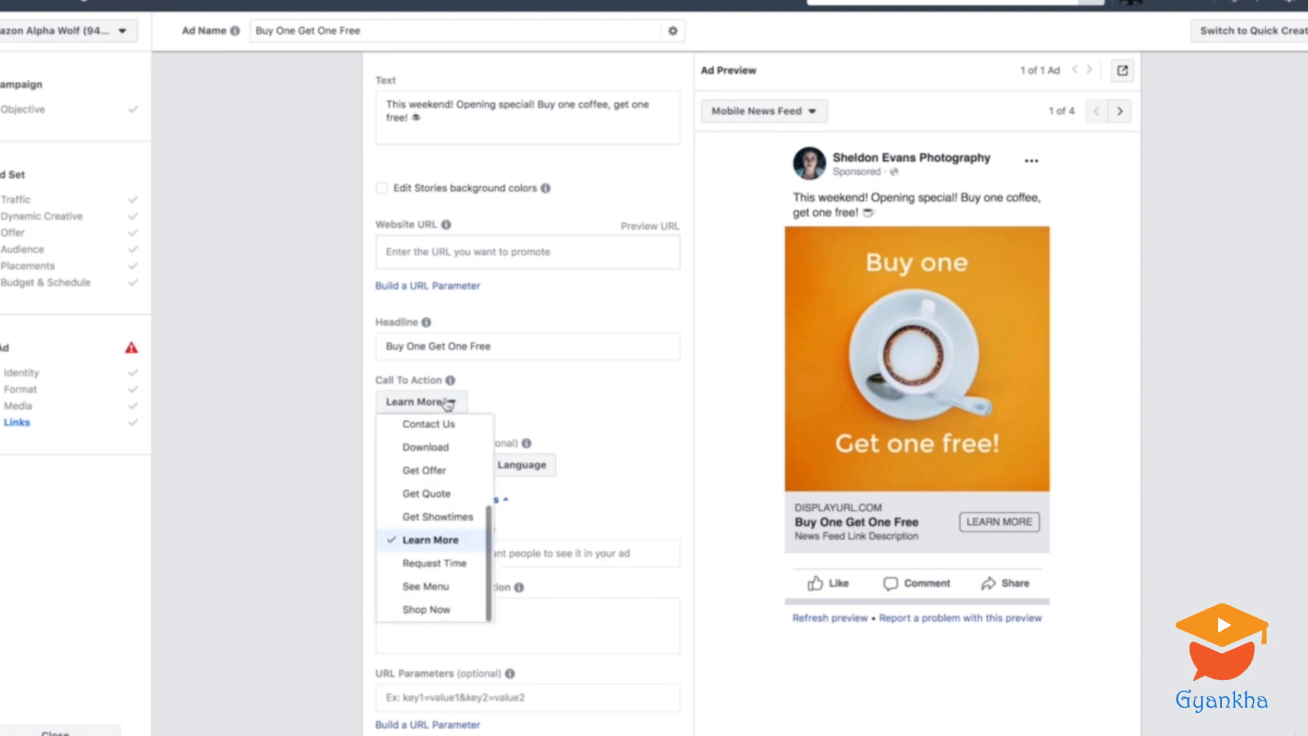
{"action": "scroll", "coordinate": [454, 470], "scroll_direction": "up", "scroll_amount": 4}
{"action": "scroll", "coordinate": [458, 478], "scroll_direction": "up", "scroll_amount": 1}
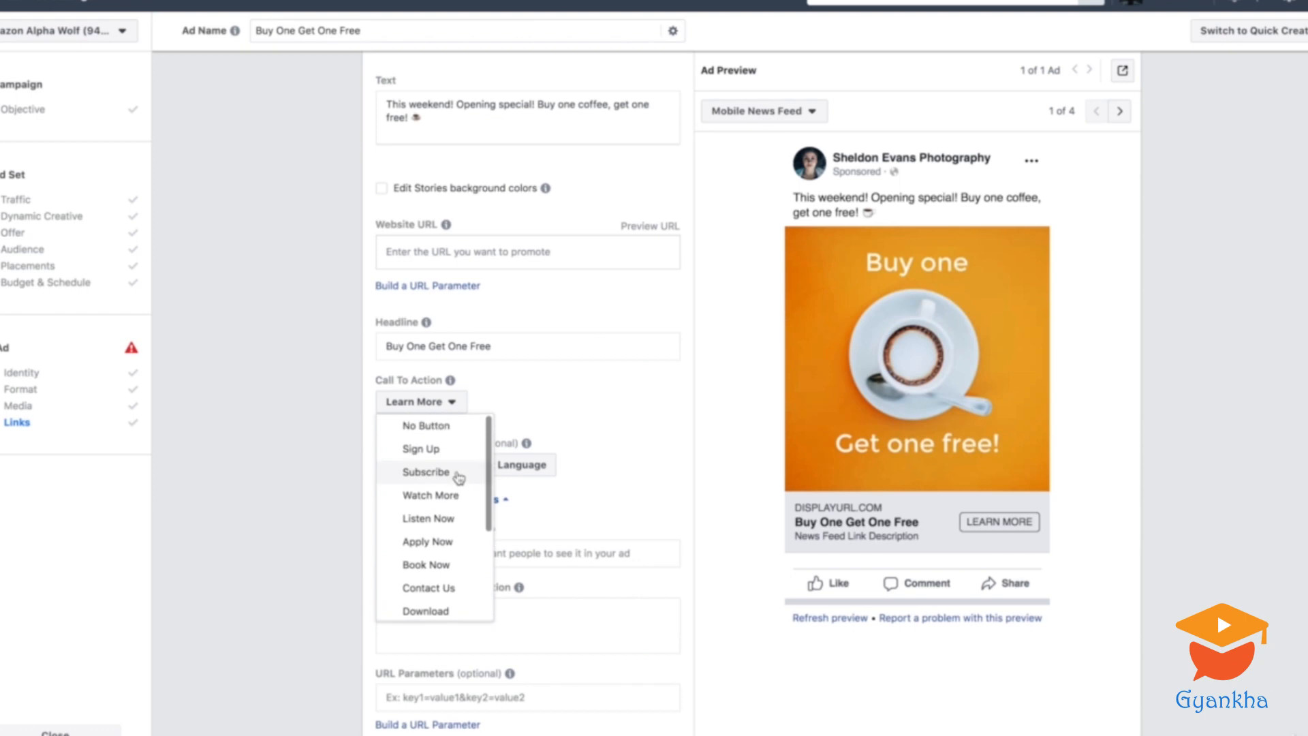
{"action": "scroll", "coordinate": [452, 538], "scroll_direction": "down", "scroll_amount": 4}
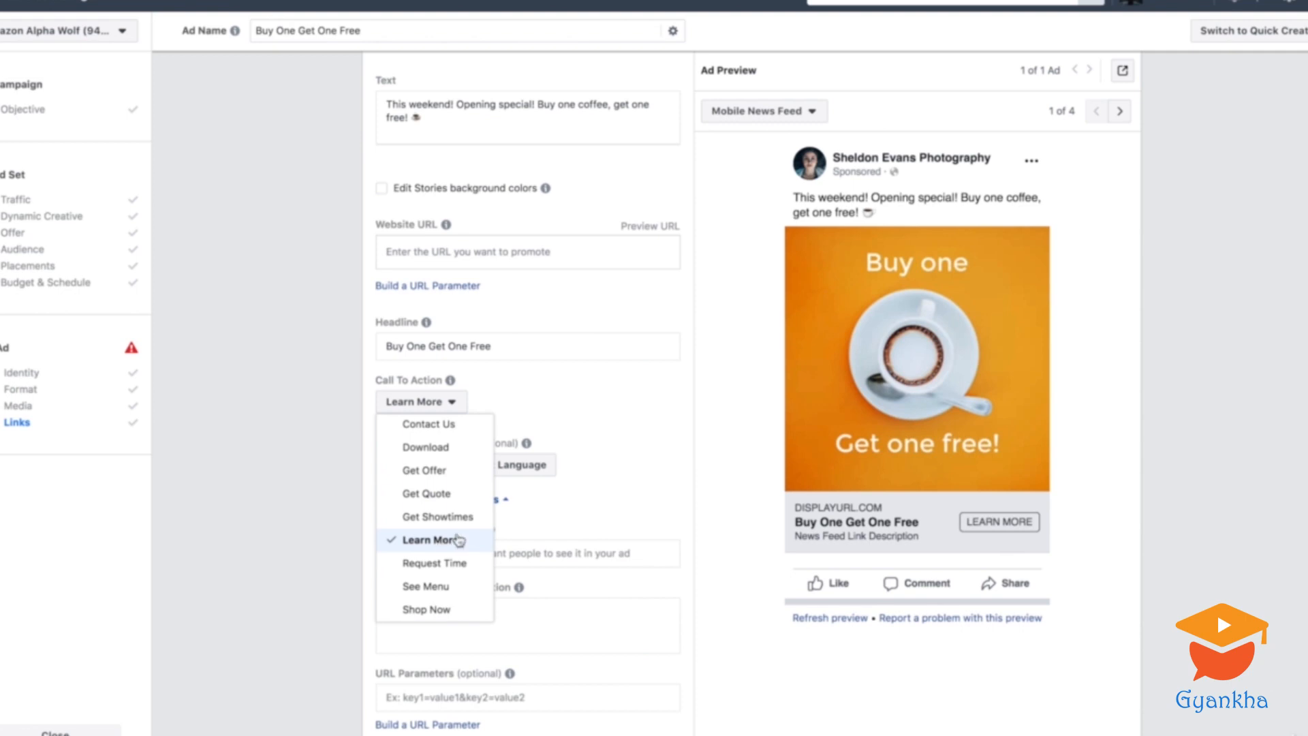
{"action": "left_click", "coordinate": [456, 611]}
{"action": "left_click", "coordinate": [447, 411]}
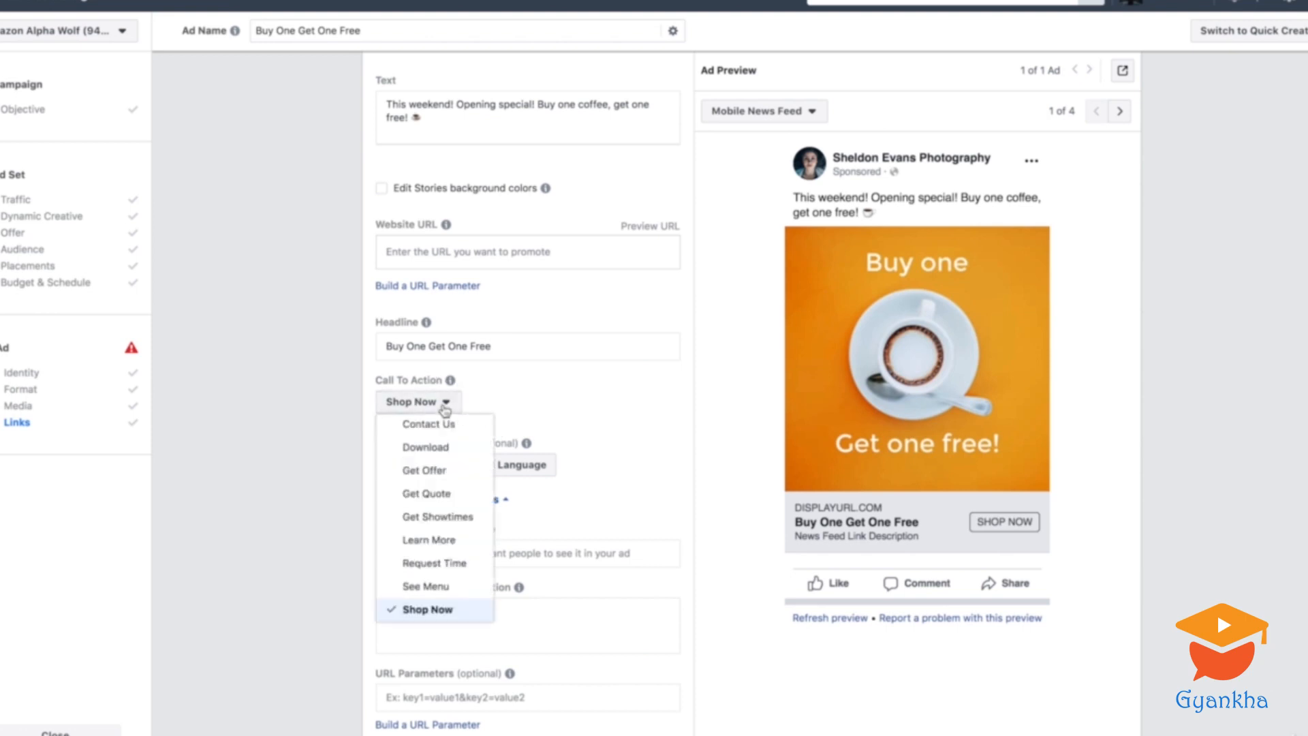
{"action": "left_click", "coordinate": [474, 540]}
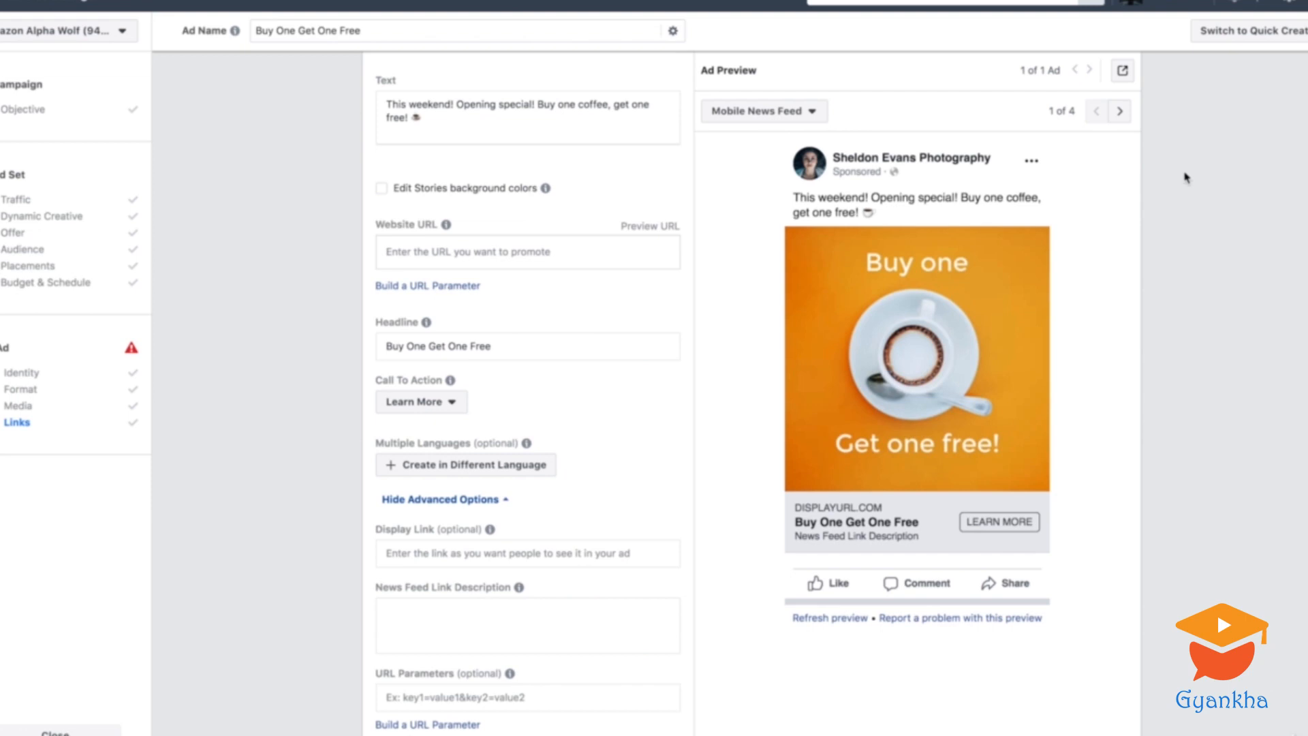
{"action": "scroll", "coordinate": [652, 526], "scroll_direction": "down", "scroll_amount": 1}
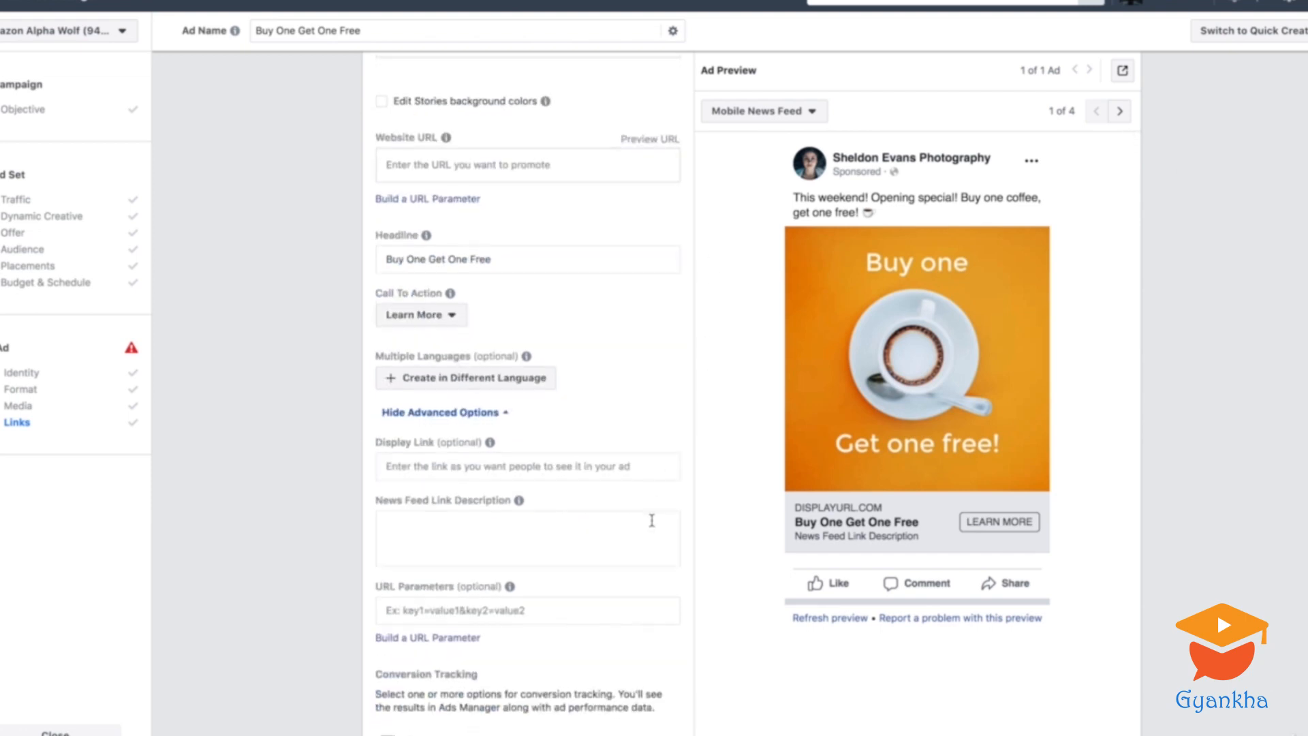
{"action": "left_click", "coordinate": [604, 463]}
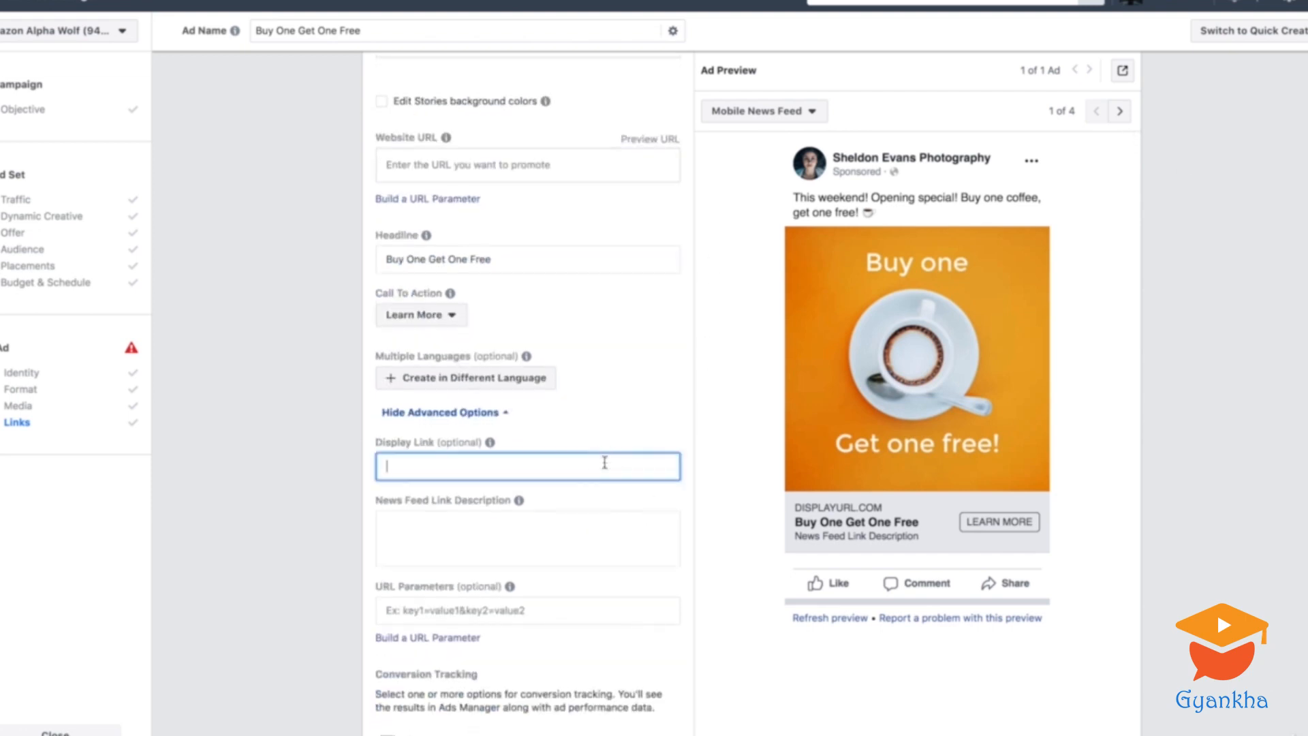
{"action": "type", "text": "www"}
{"action": "key", "text": "BackSpace"}
{"action": "key", "text": "BackSpace"}
{"action": "type", "text": ".capetowncoffee.co"}
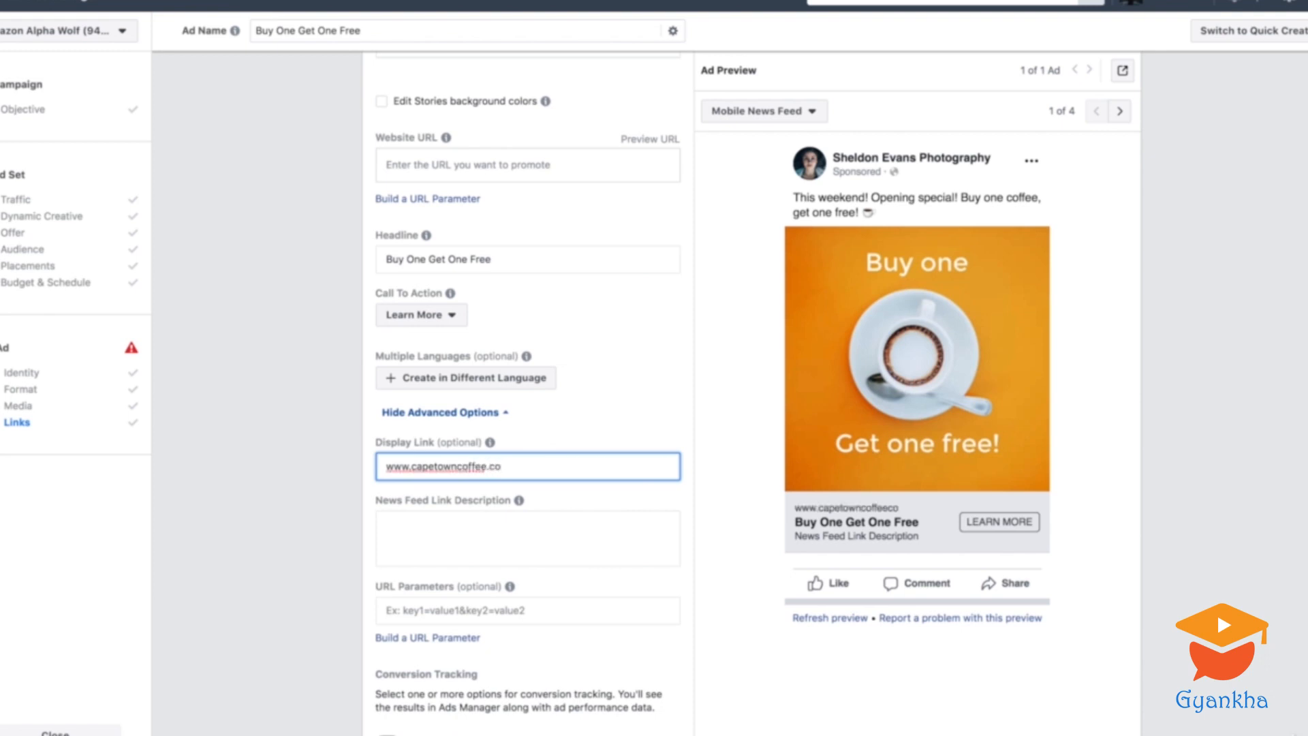
{"action": "type", "text": "/"}
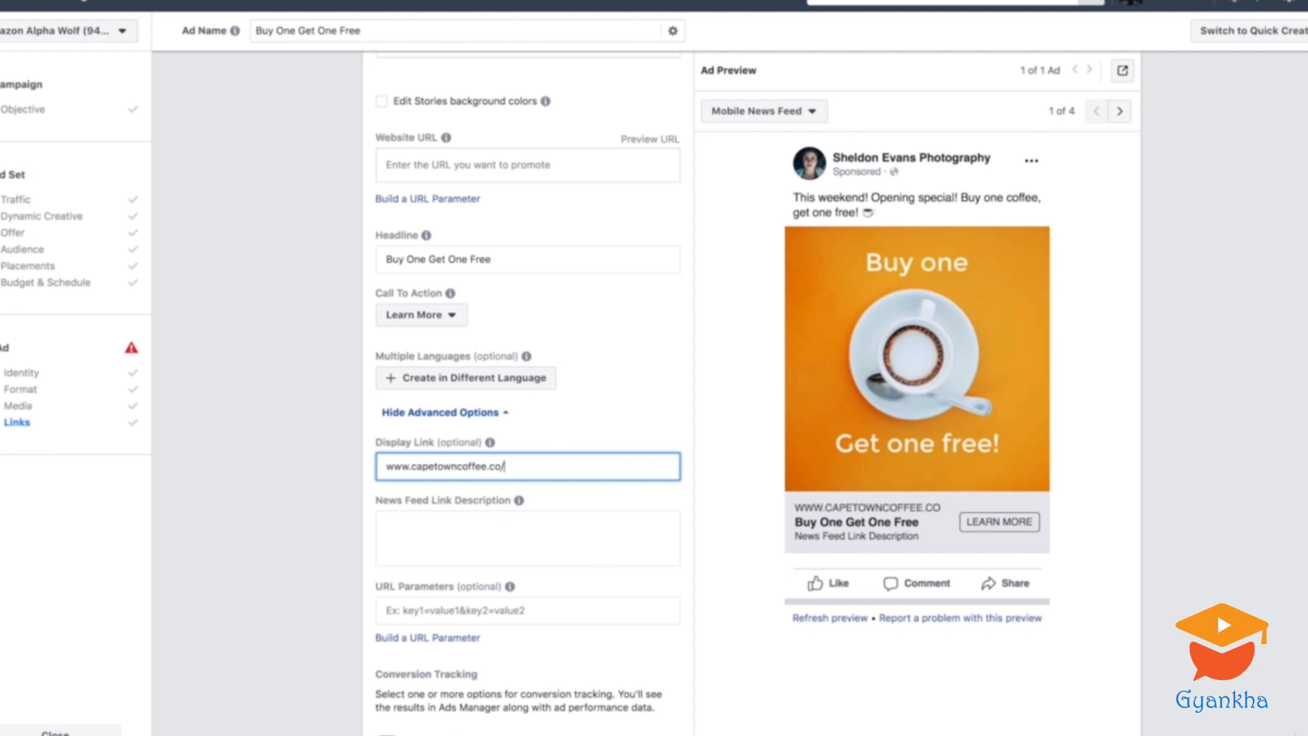
{"action": "type", "text": "buy1get1"}
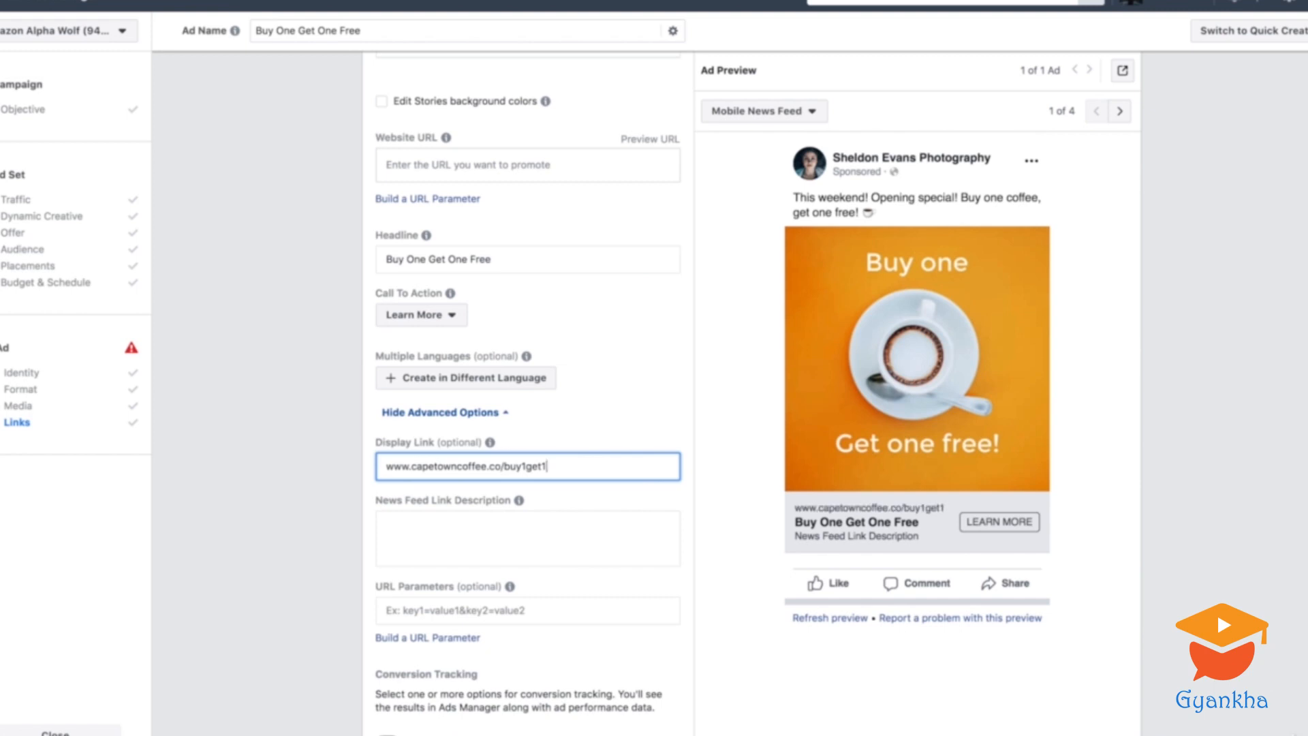
{"action": "left_click", "coordinate": [721, 468]}
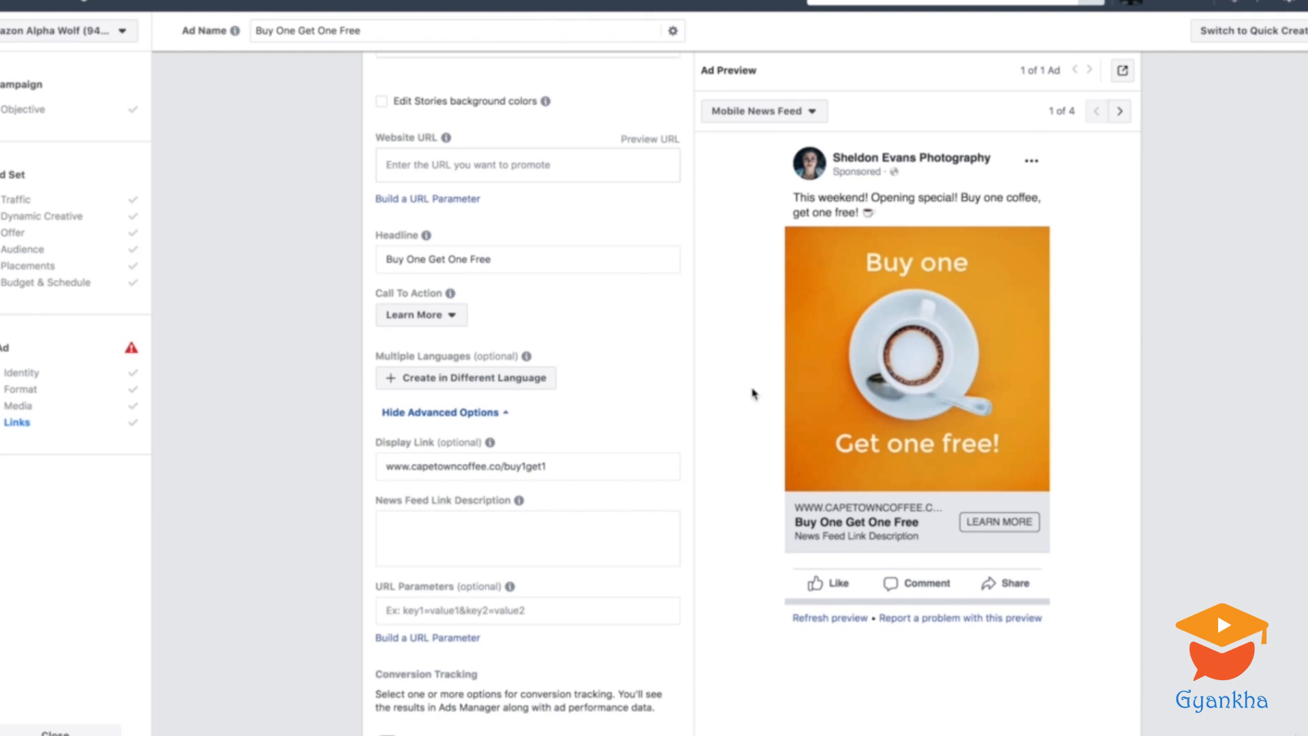
Try "ONE DAY ONLY PROMOTION" as the News Feed link description and replace it with "LIMITED OFFER!".
{"action": "scroll", "coordinate": [727, 497], "scroll_direction": "down", "scroll_amount": 1}
{"action": "left_click", "coordinate": [596, 482]}
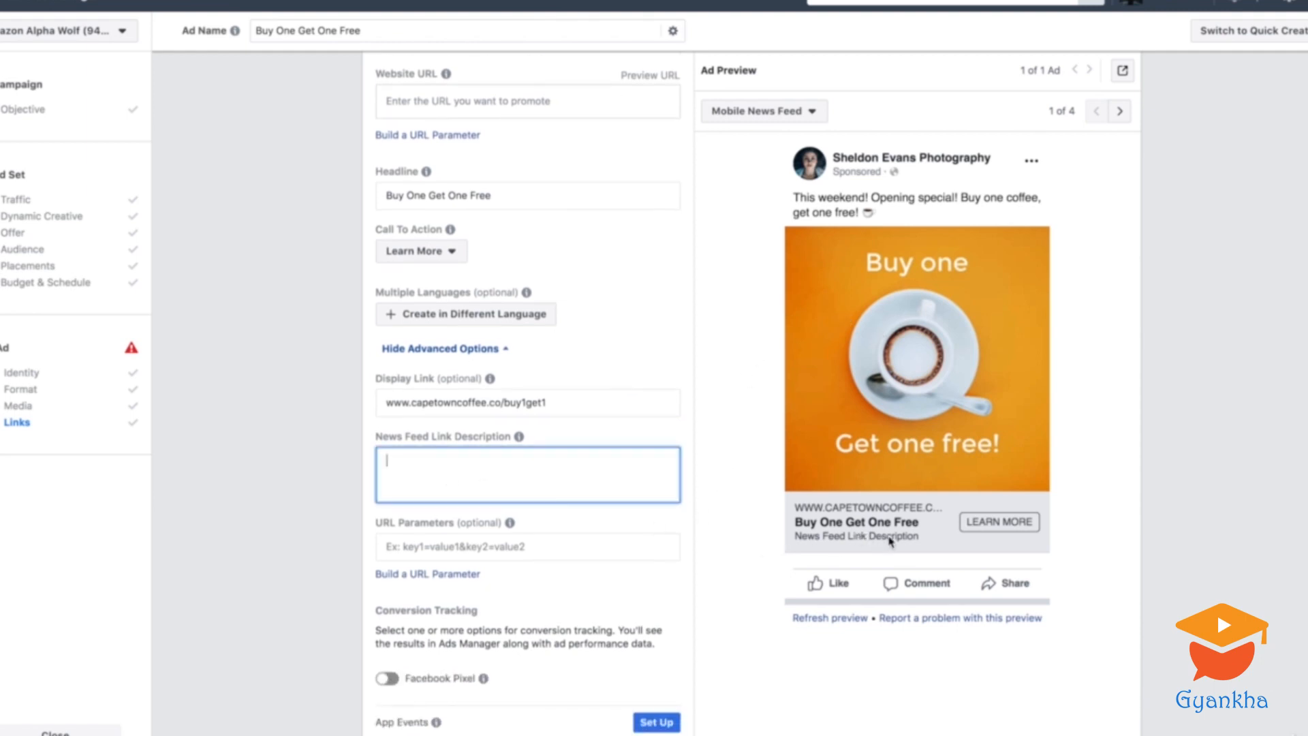
{"action": "type", "text": "ONE DAY ONLY PROMOTION"}
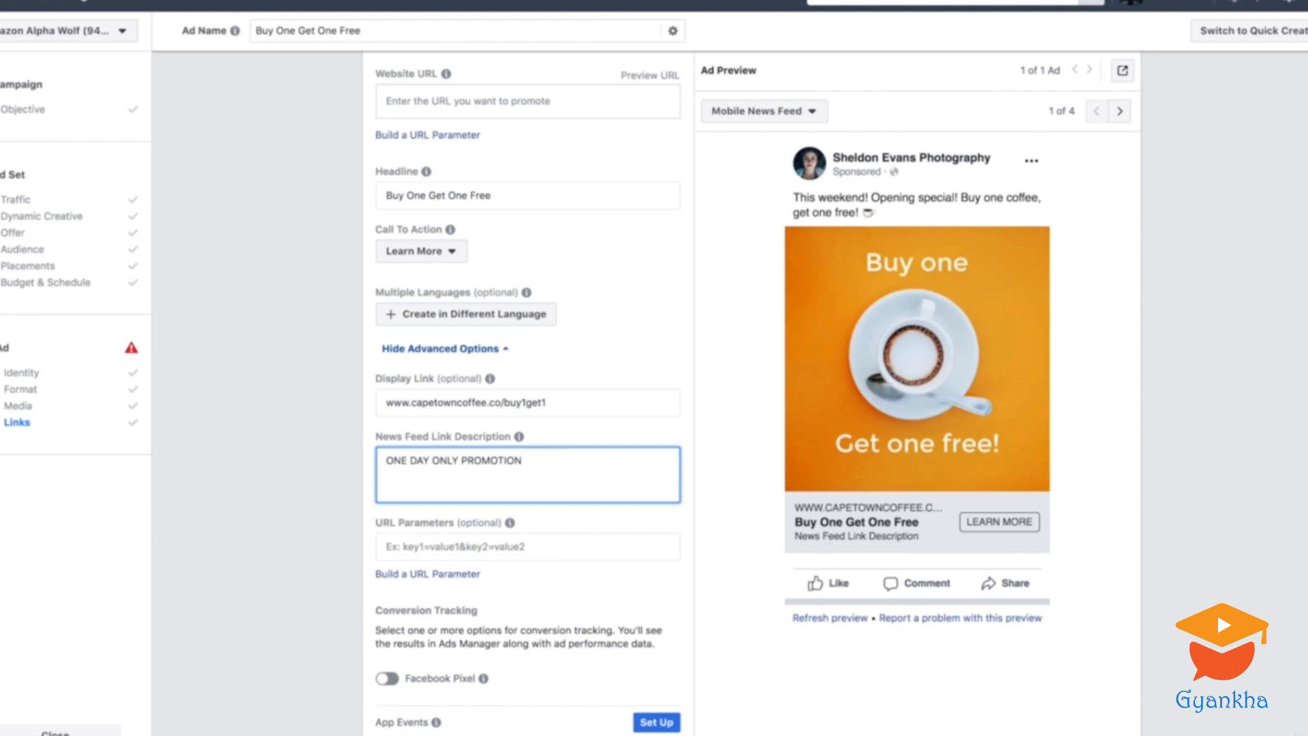
{"action": "key", "text": "ctrl+a"}
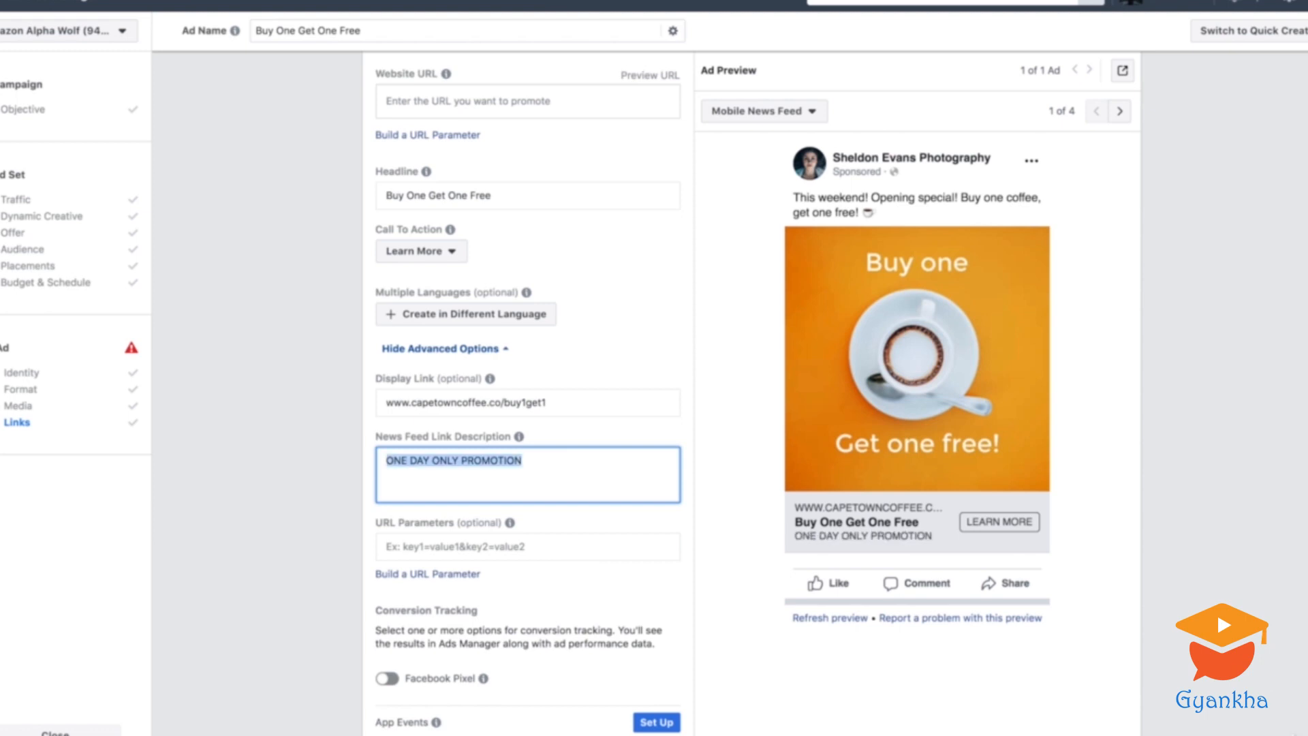
{"action": "type", "text": "LIMITED OFF"}
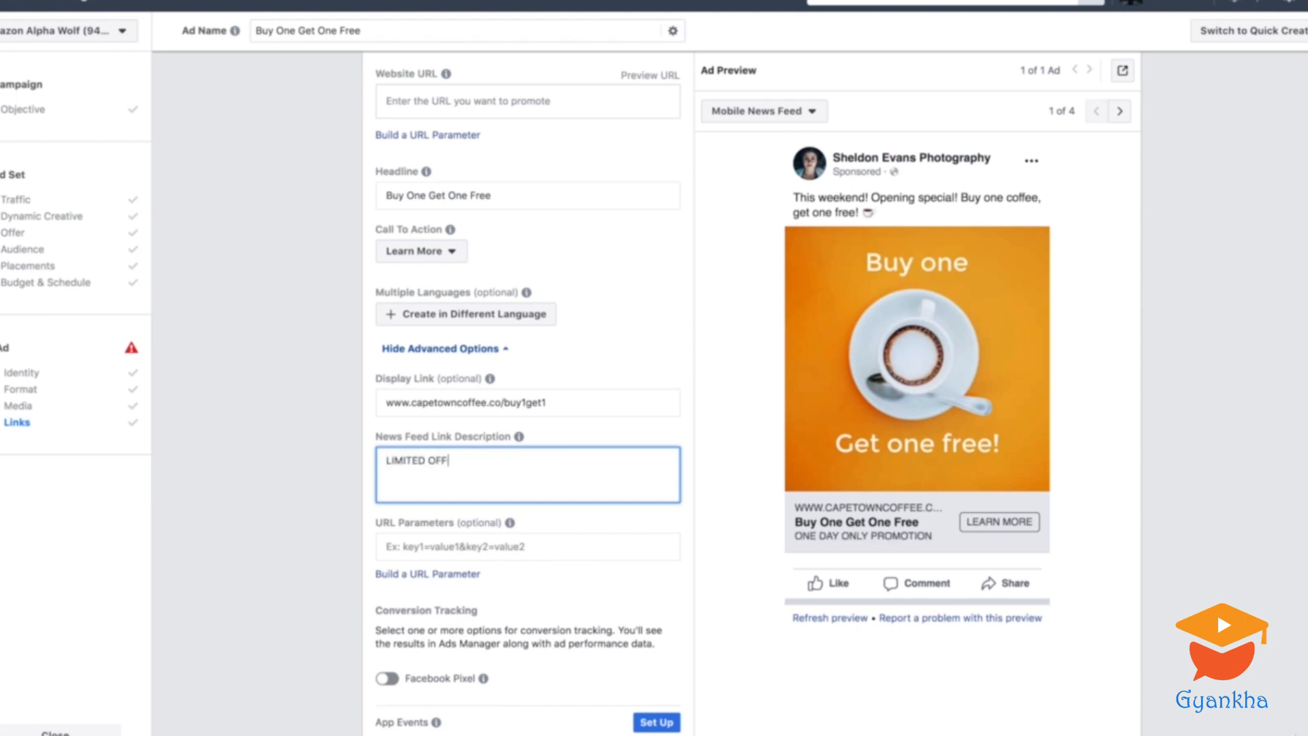
{"action": "type", "text": "ER!"}
{"action": "left_click", "coordinate": [752, 437]}
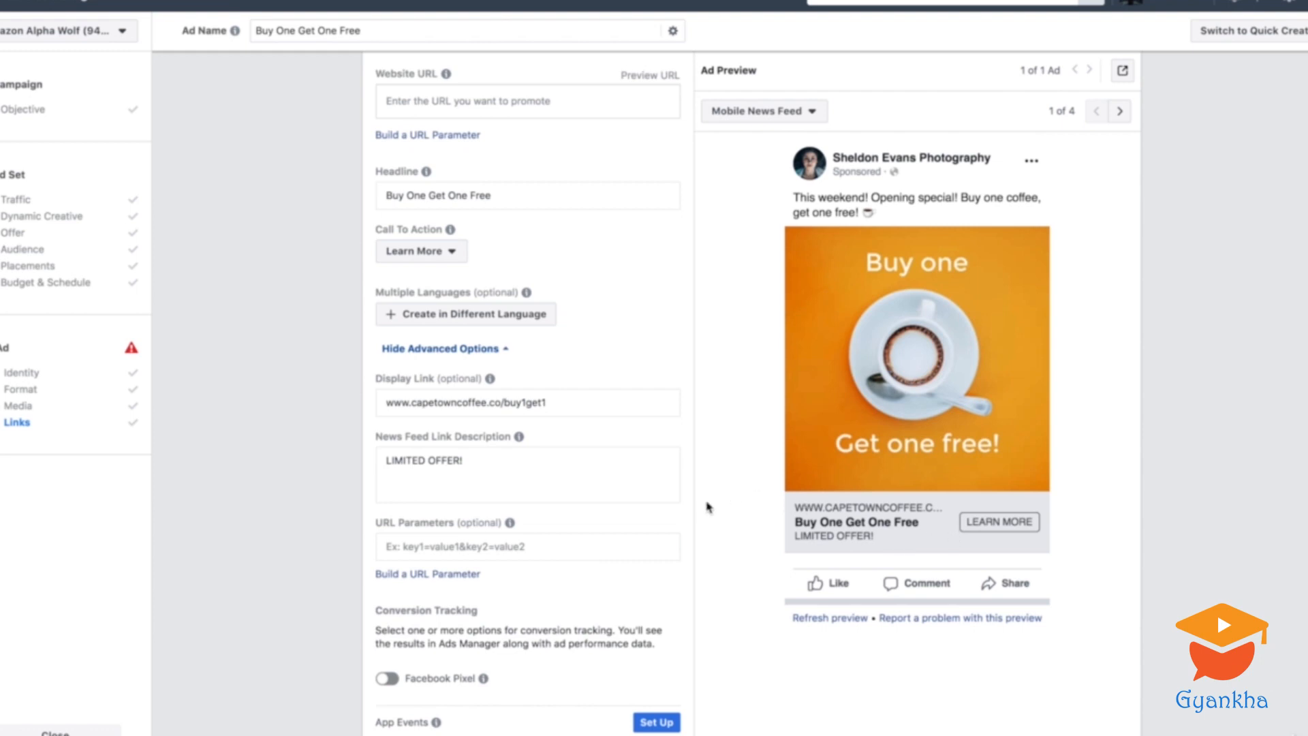
{"action": "scroll", "coordinate": [705, 524], "scroll_direction": "down", "scroll_amount": 5}
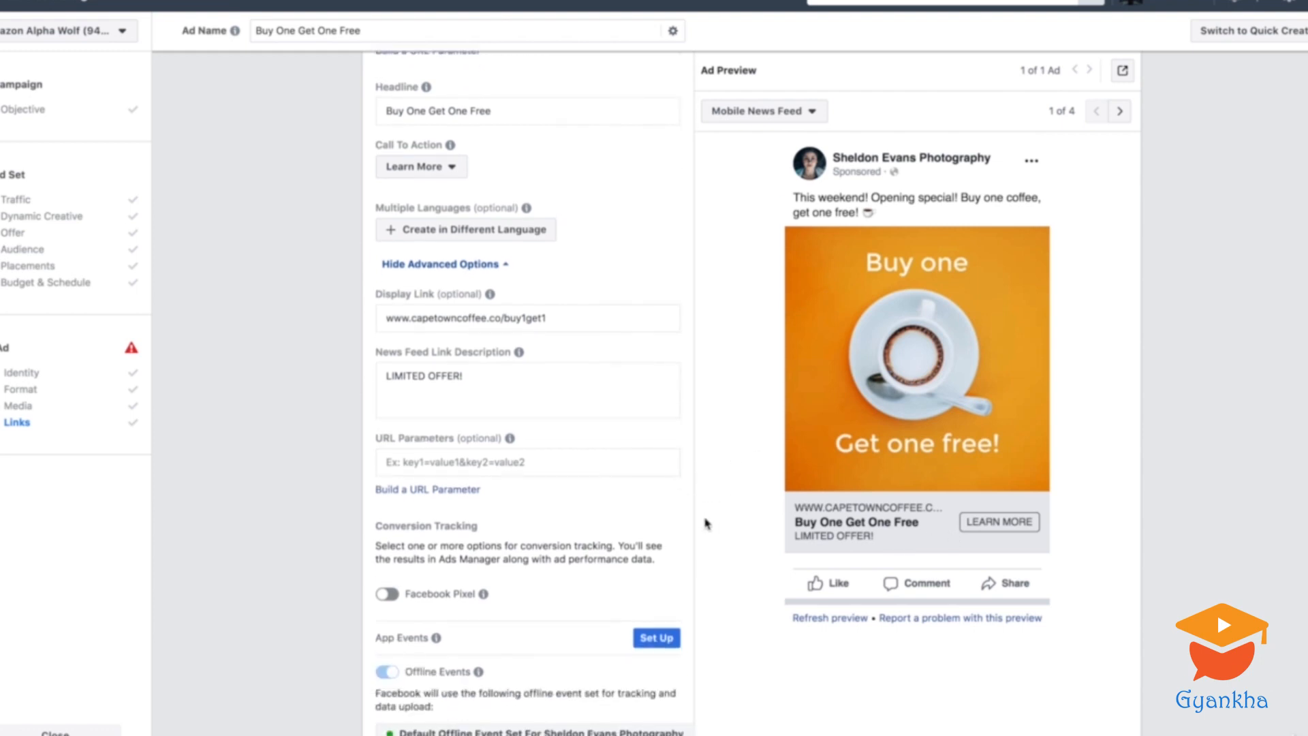
{"action": "scroll", "coordinate": [705, 523], "scroll_direction": "down", "scroll_amount": 2}
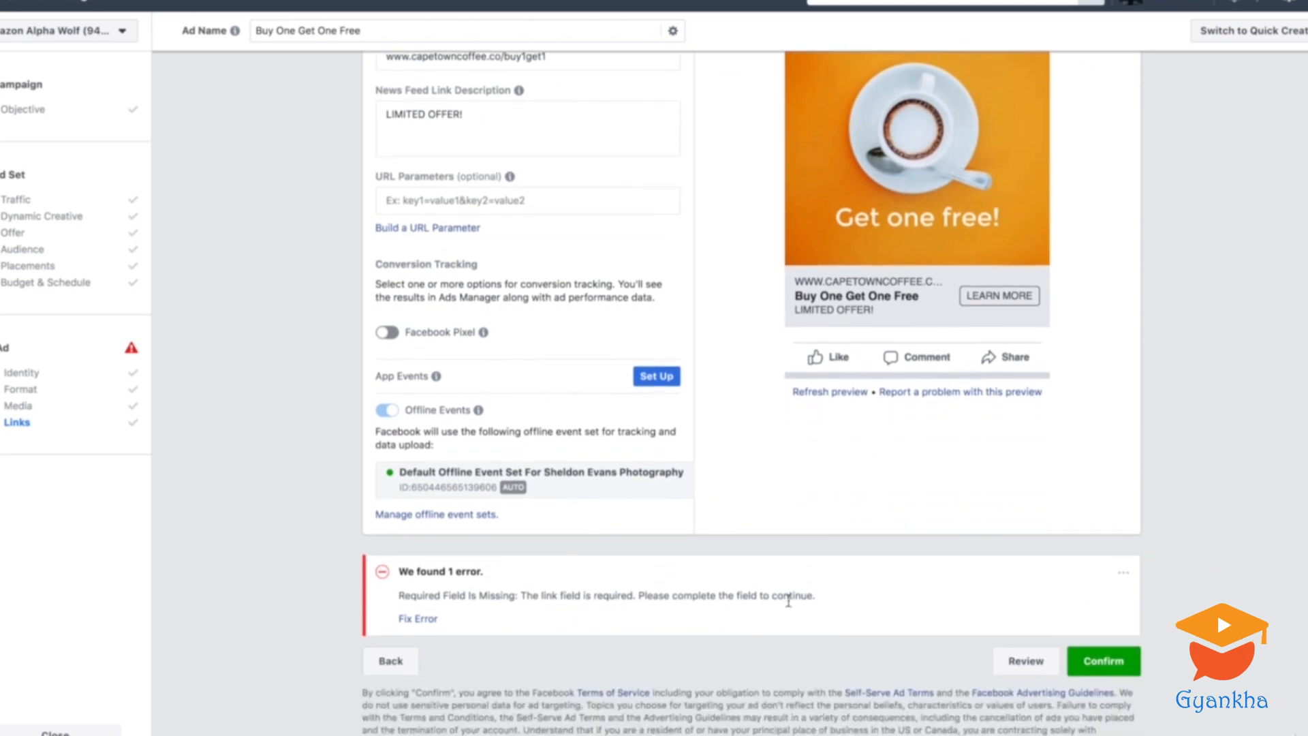
{"action": "left_click", "coordinate": [418, 618]}
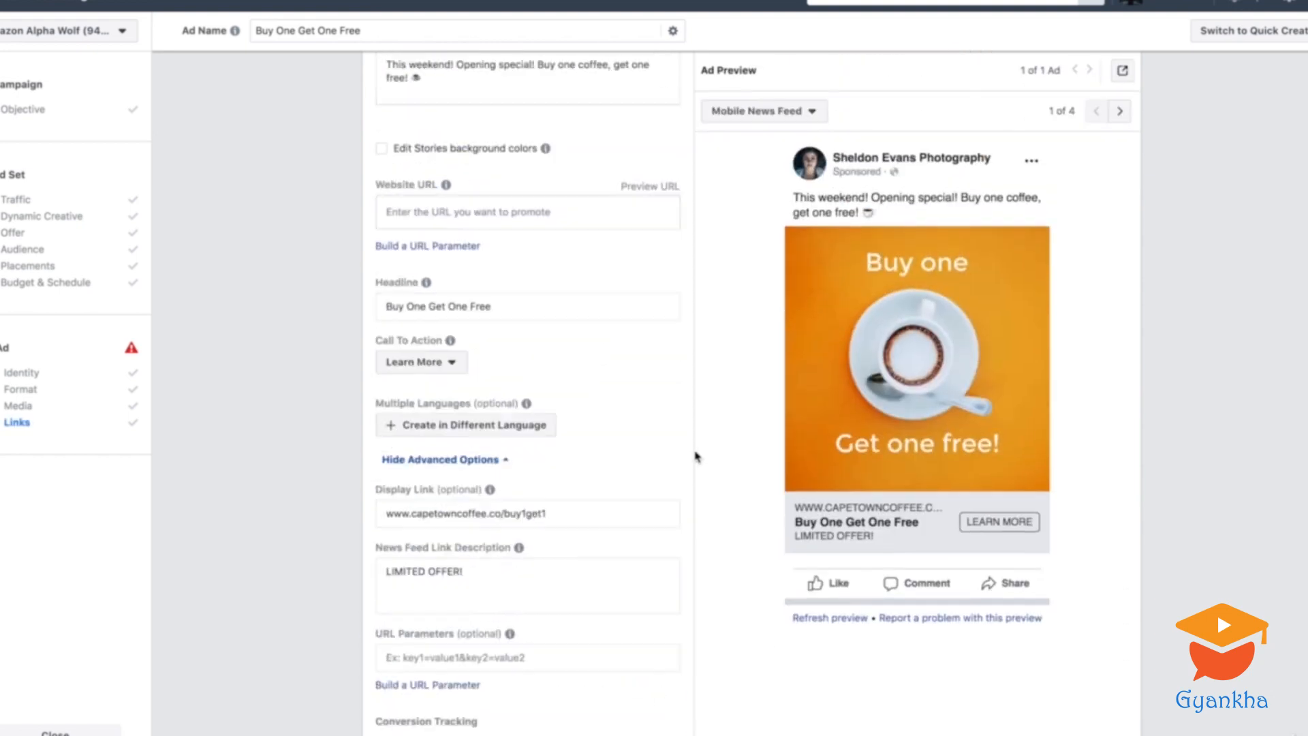
{"action": "scroll", "coordinate": [695, 455], "scroll_direction": "up", "scroll_amount": 3}
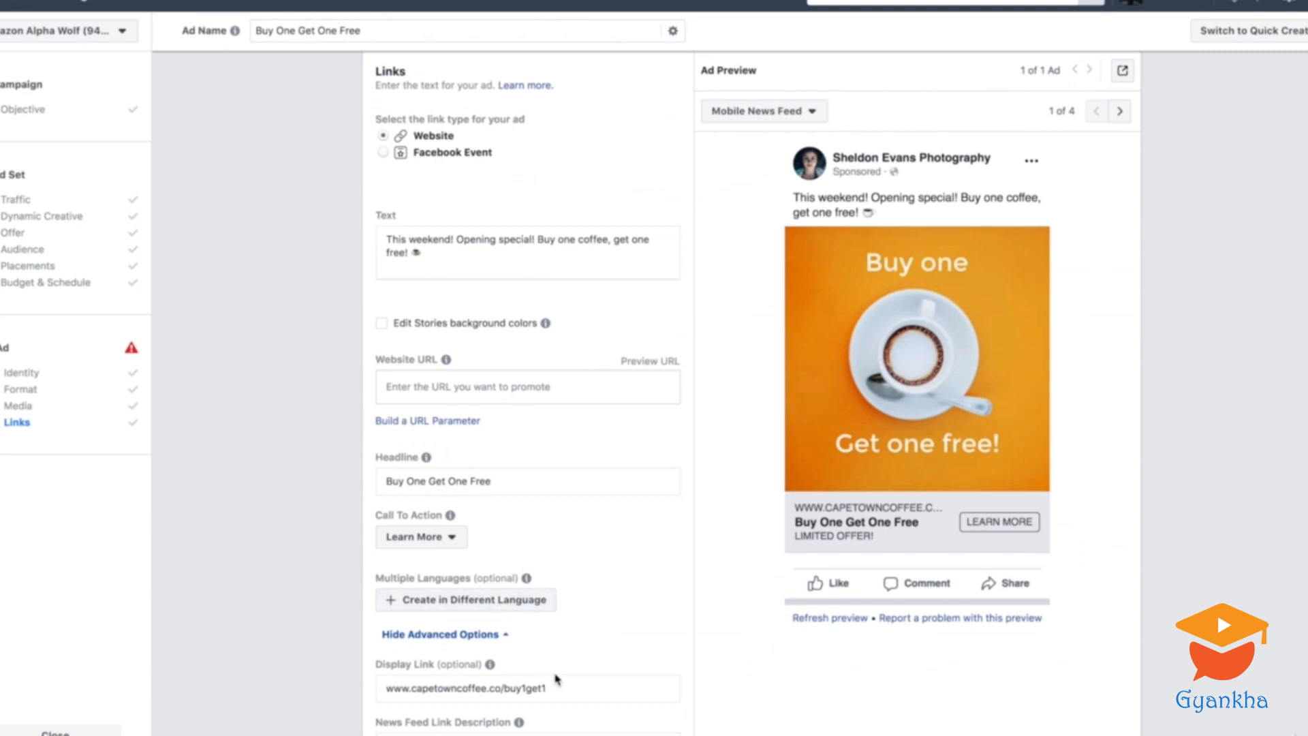
{"action": "left_click_drag", "start_coordinate": [563, 691], "coordinate": [362, 692]}
{"action": "key", "text": "ctrl+c"}
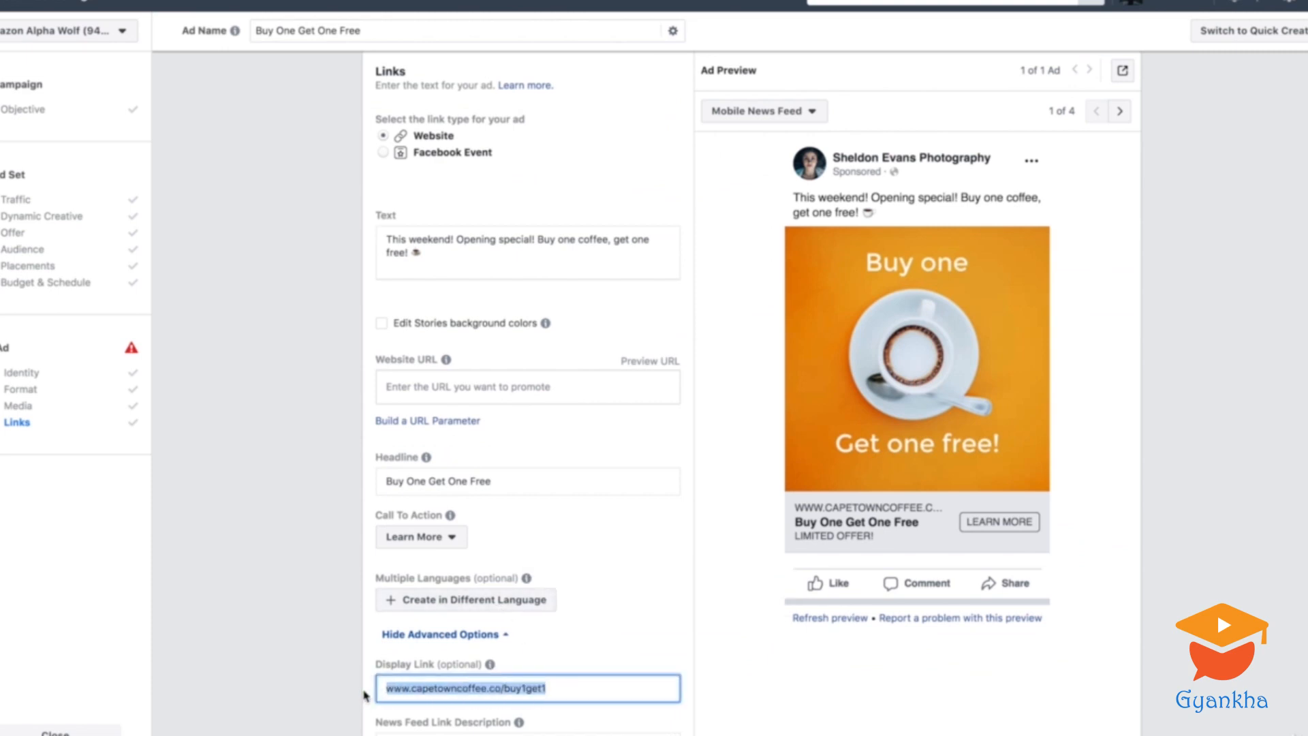
{"action": "left_click", "coordinate": [486, 387]}
{"action": "key", "text": "ctrl+v"}
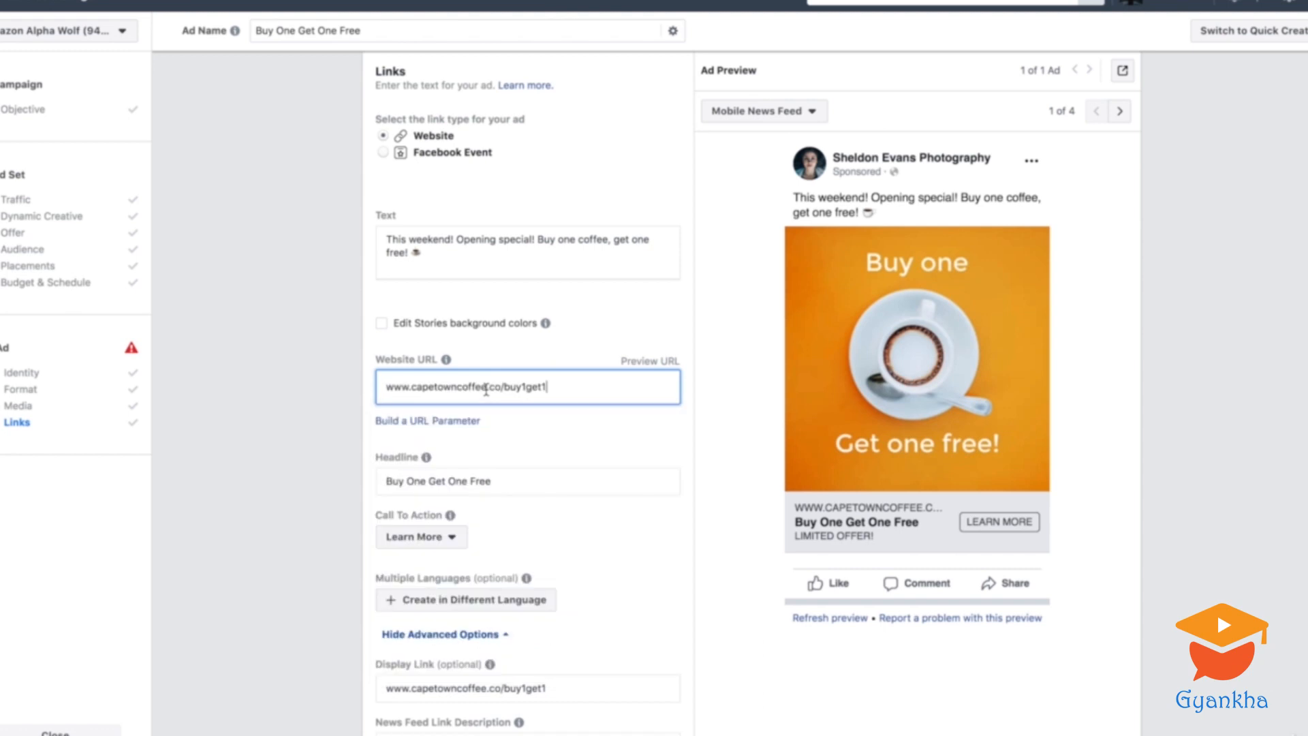
{"action": "left_click", "coordinate": [610, 444]}
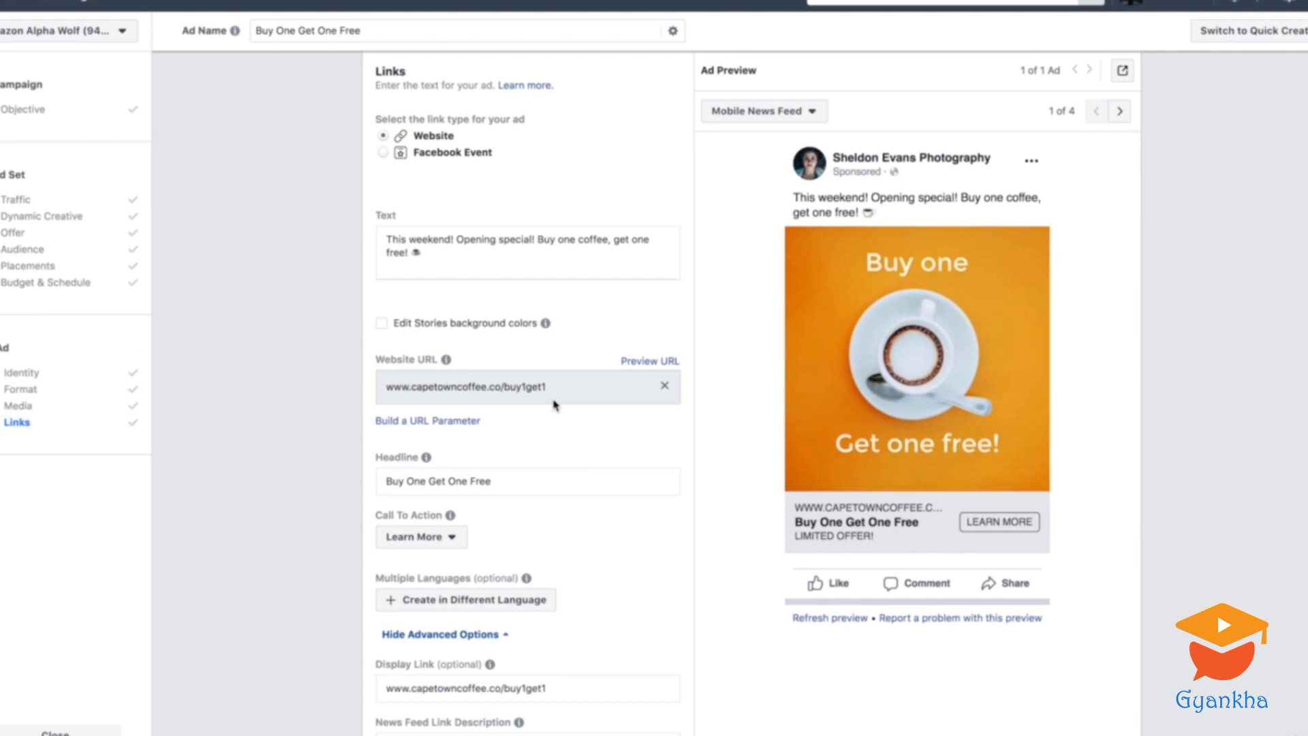
Confirm the finished ad to publish the campaign, and dismiss the publishing notification.
{"action": "scroll", "coordinate": [598, 508], "scroll_direction": "down", "scroll_amount": 8}
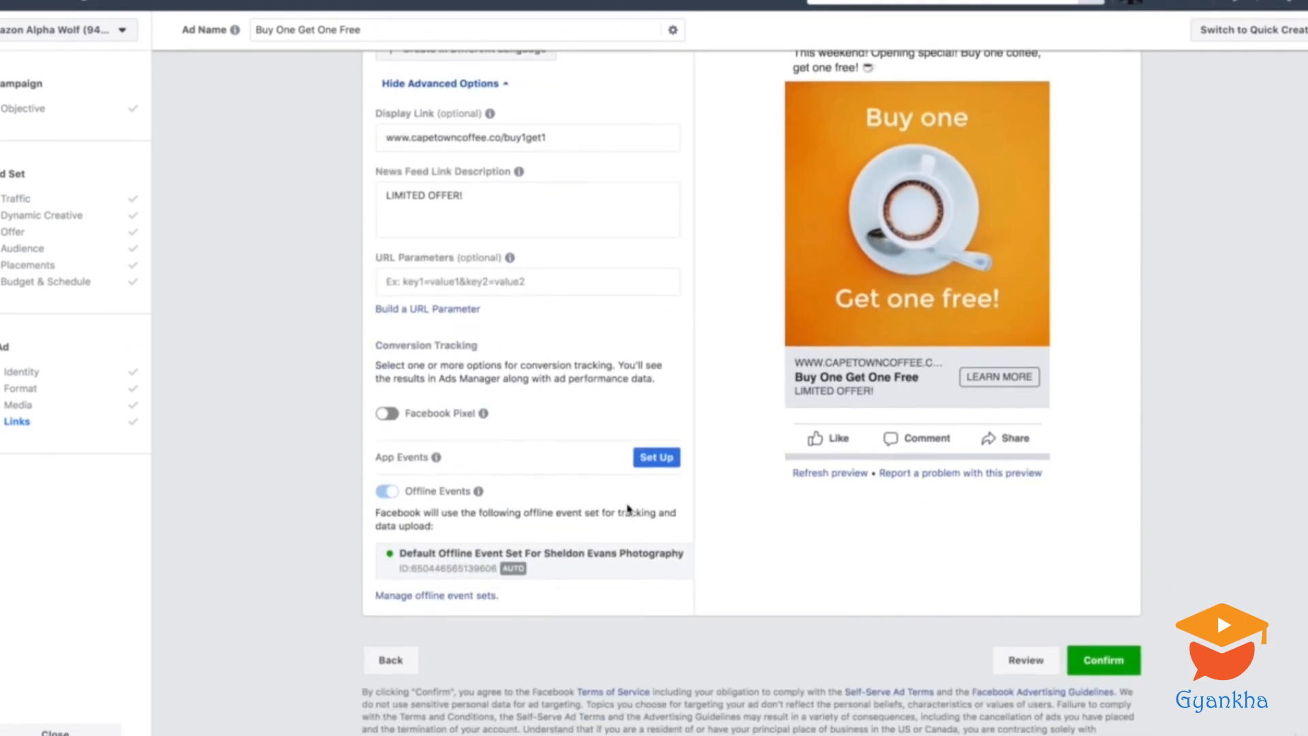
{"action": "left_click", "coordinate": [1106, 663]}
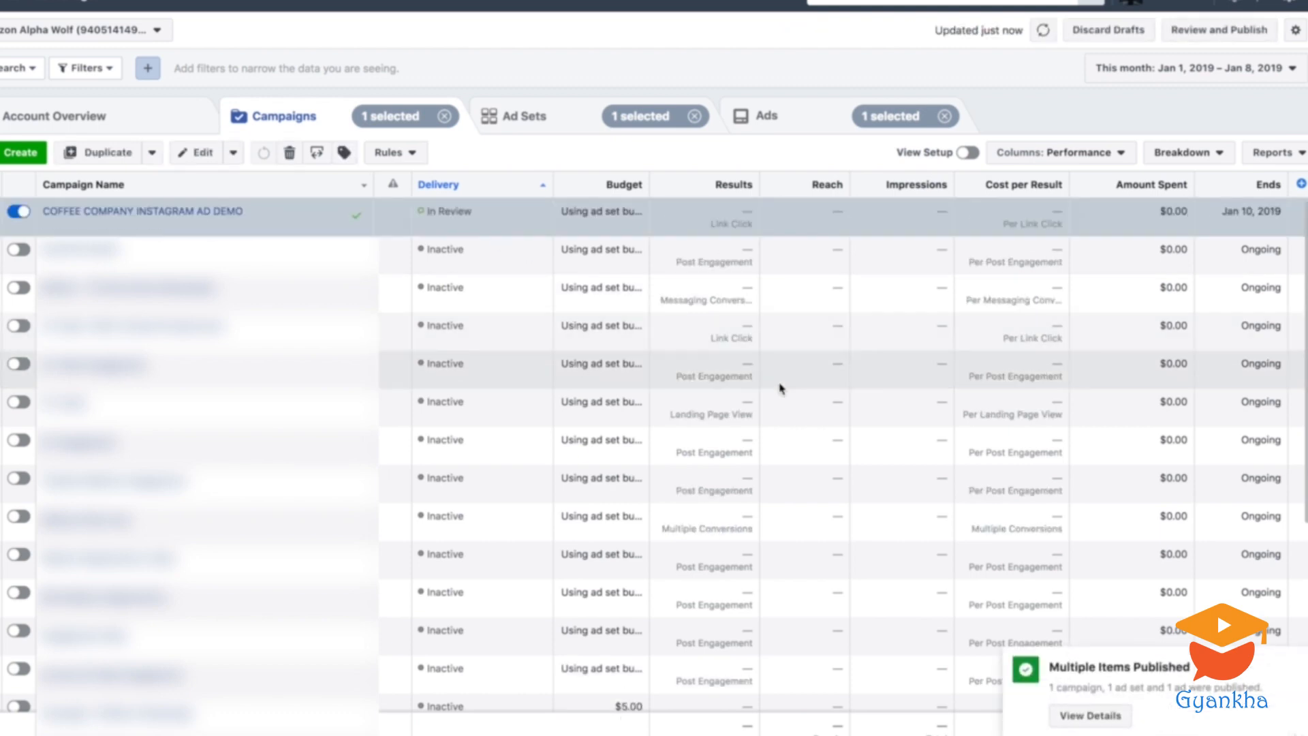
{"action": "left_click", "coordinate": [1304, 664]}
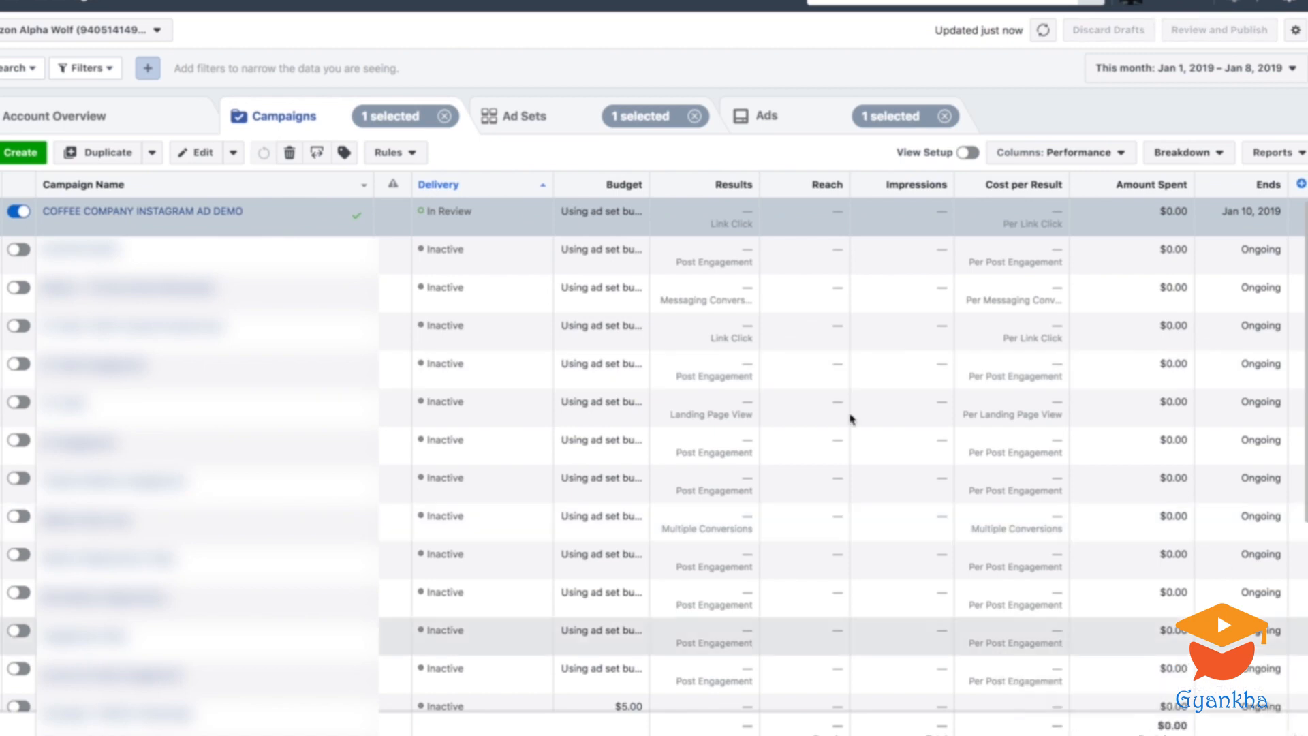